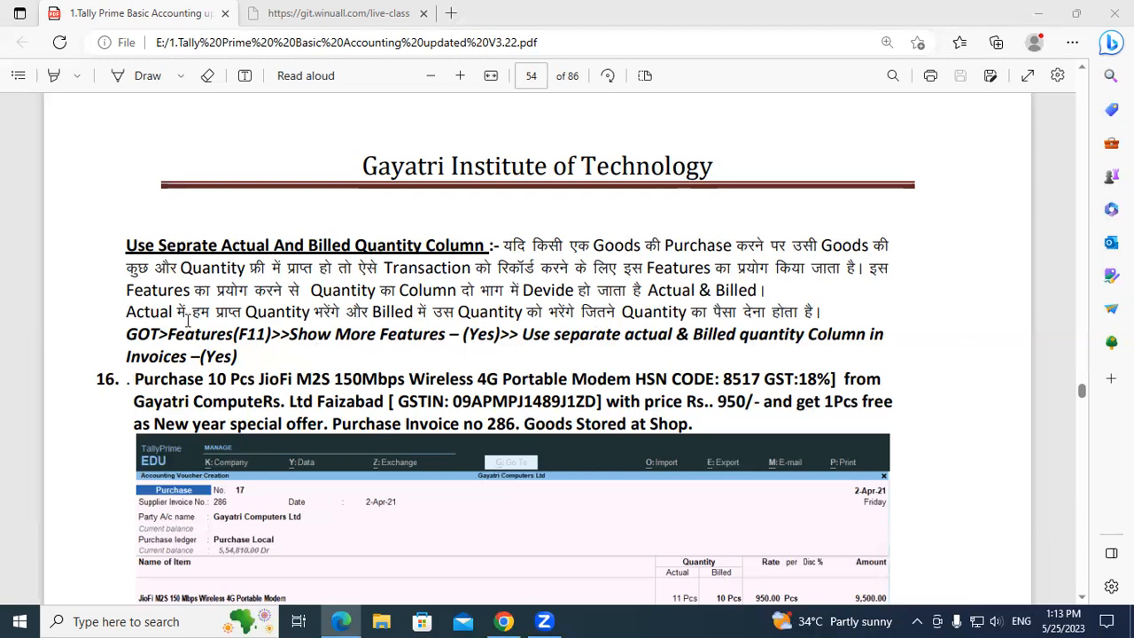
Examine the note's instructions for enabling separate actual and billed quantity columns in invoices.
drag(127, 337, 159, 344)
click(157, 338)
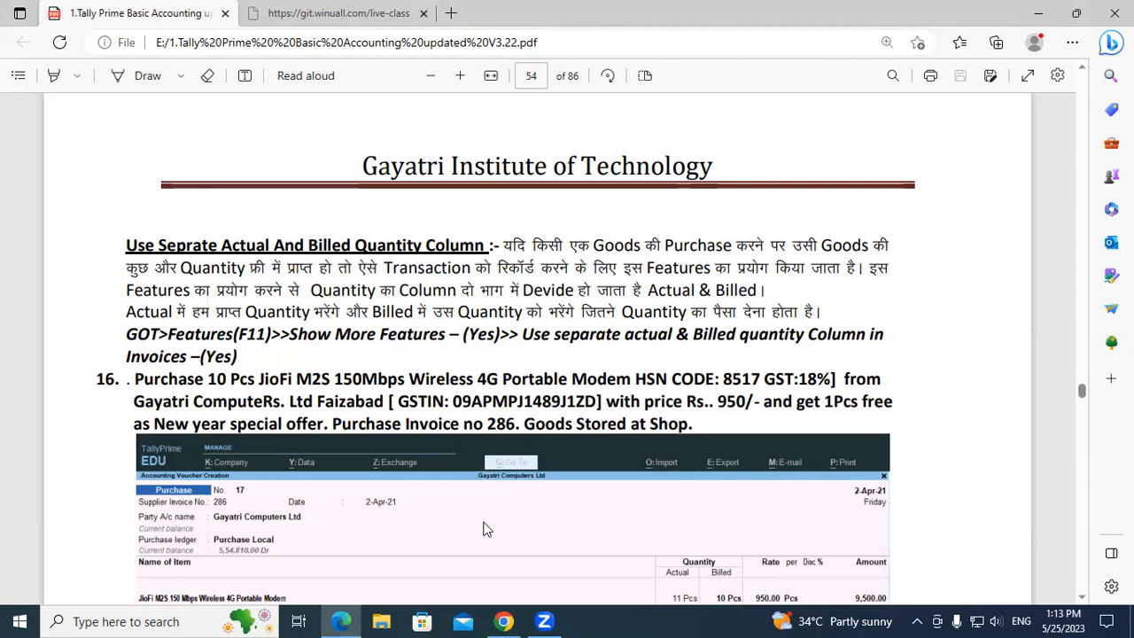
drag(127, 329, 162, 338)
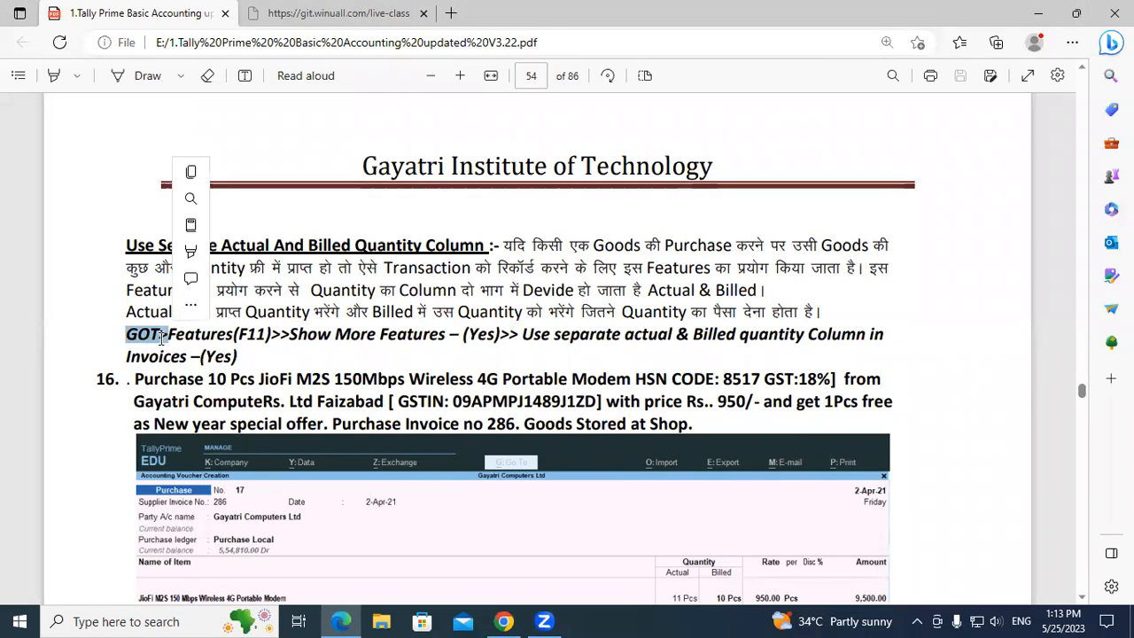
click(162, 339)
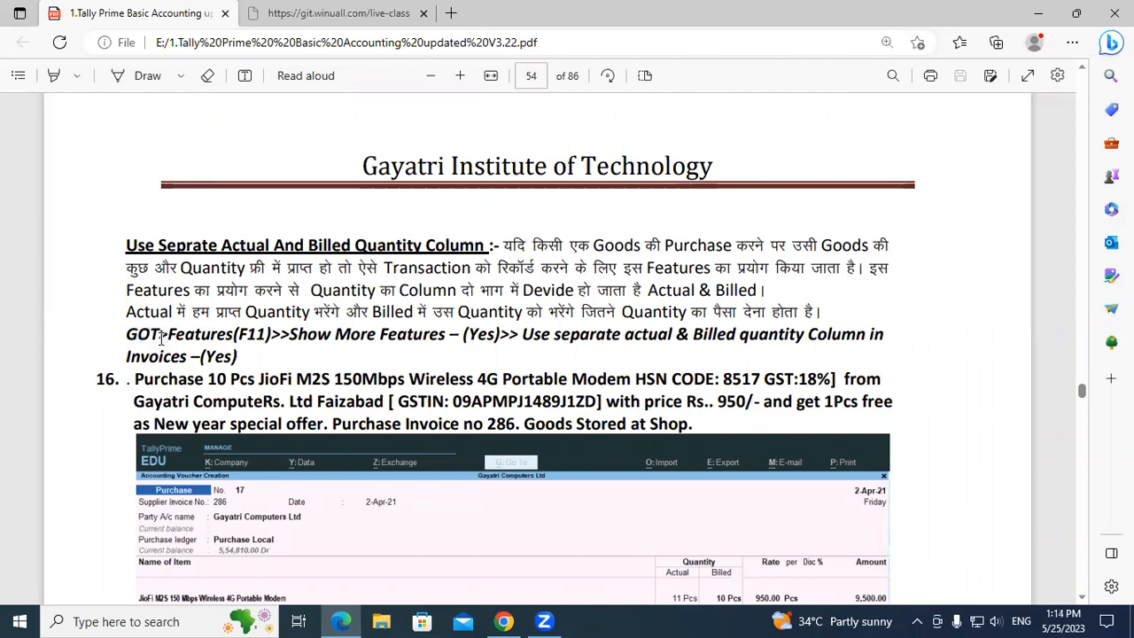
drag(129, 332, 139, 330)
click(164, 331)
Examine purchase exercise 16 for the modem's HSN code, GST rate, supplier, GSTIN and unit price.
drag(727, 378, 762, 380)
click(782, 372)
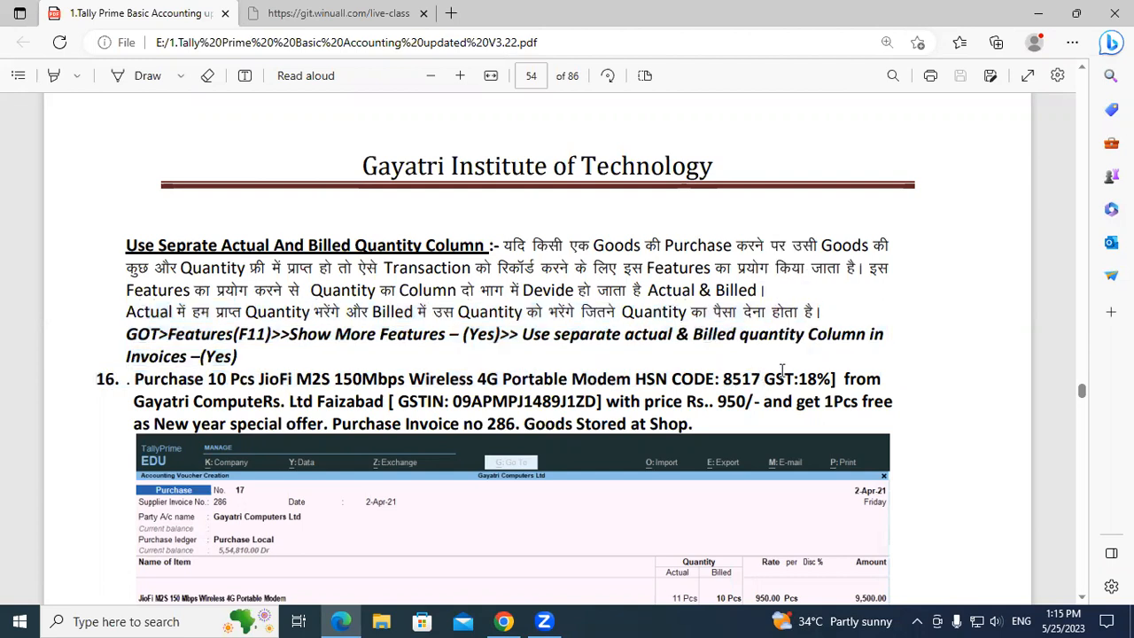
double_click(817, 381)
click(818, 381)
drag(134, 402, 232, 413)
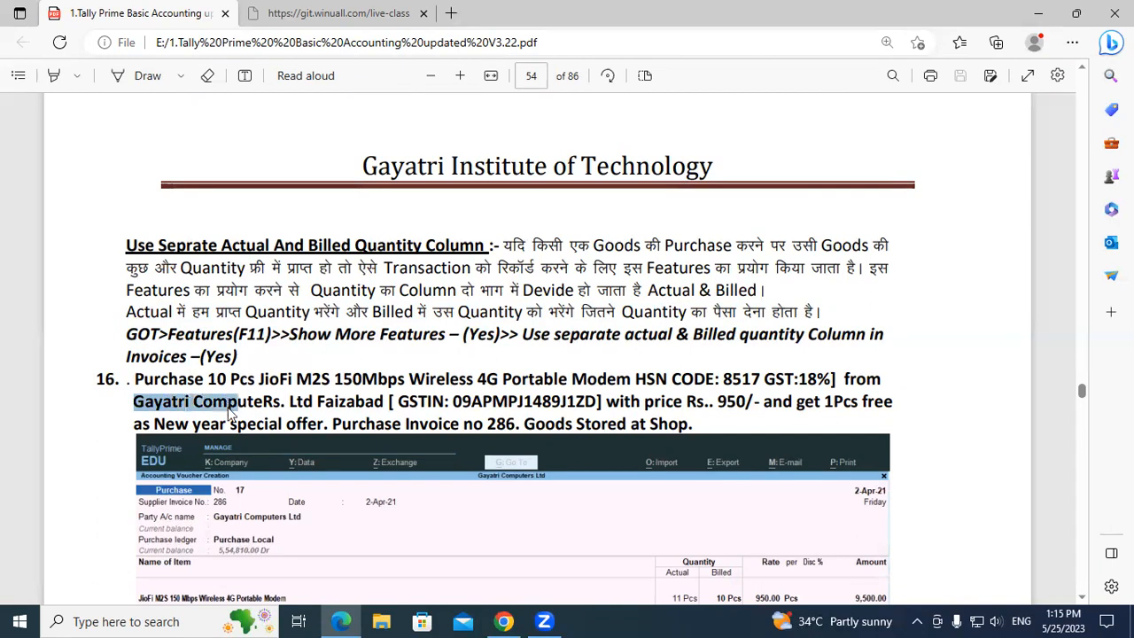
click(230, 411)
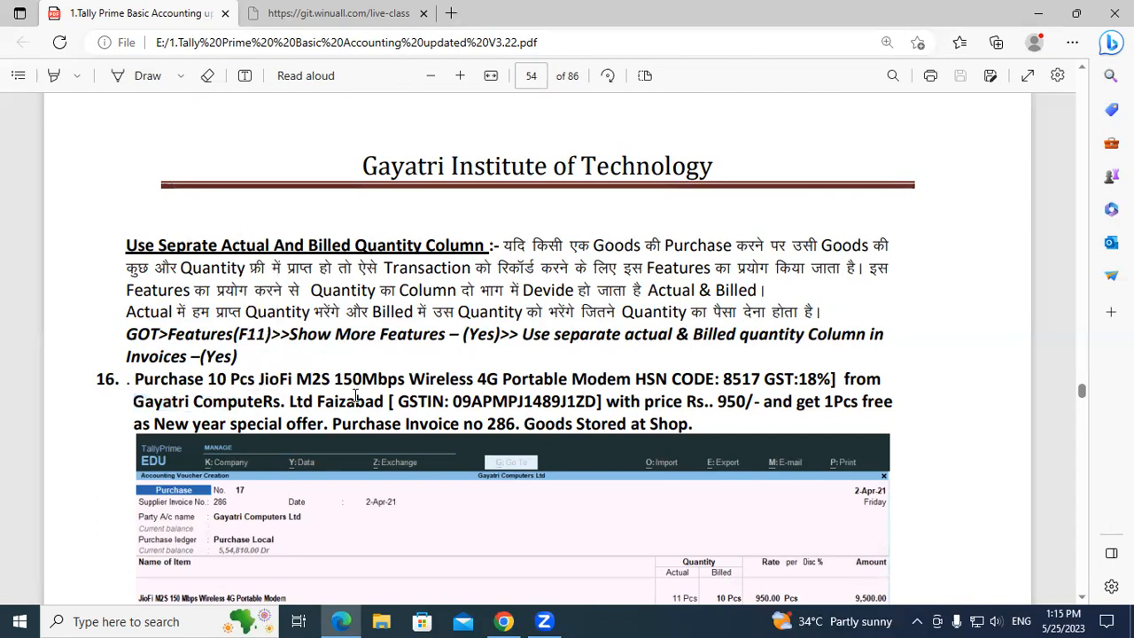
drag(455, 402, 547, 397)
click(546, 396)
drag(717, 401, 744, 407)
click(764, 401)
Show the Windows desktop and refresh it.
key(super+d)
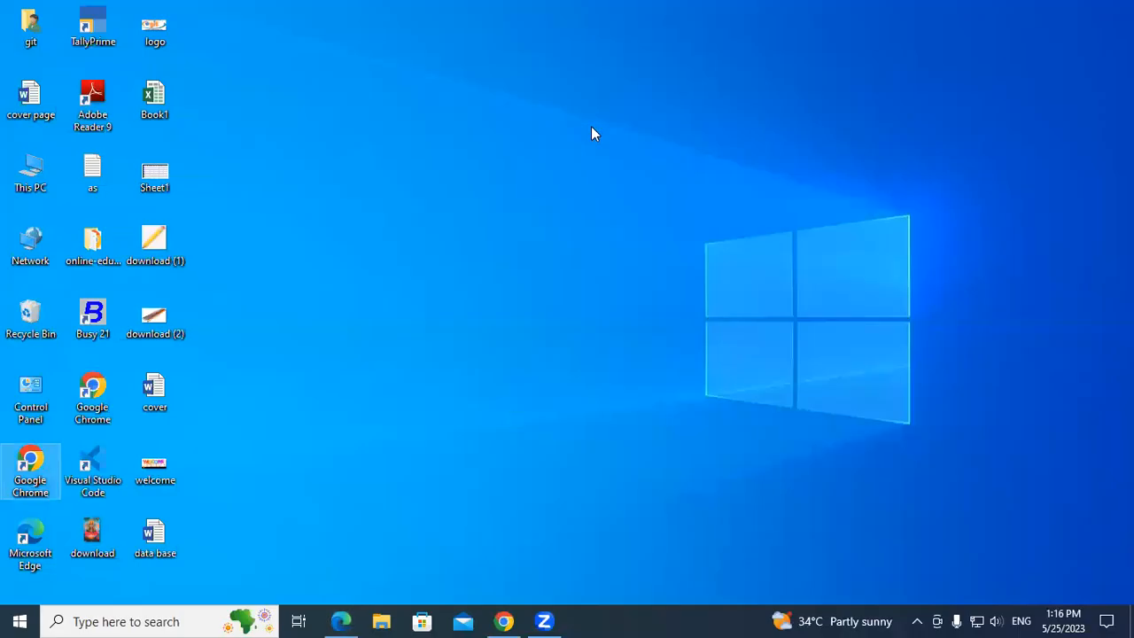
right_click(591, 126)
click(632, 175)
right_click(630, 173)
click(664, 223)
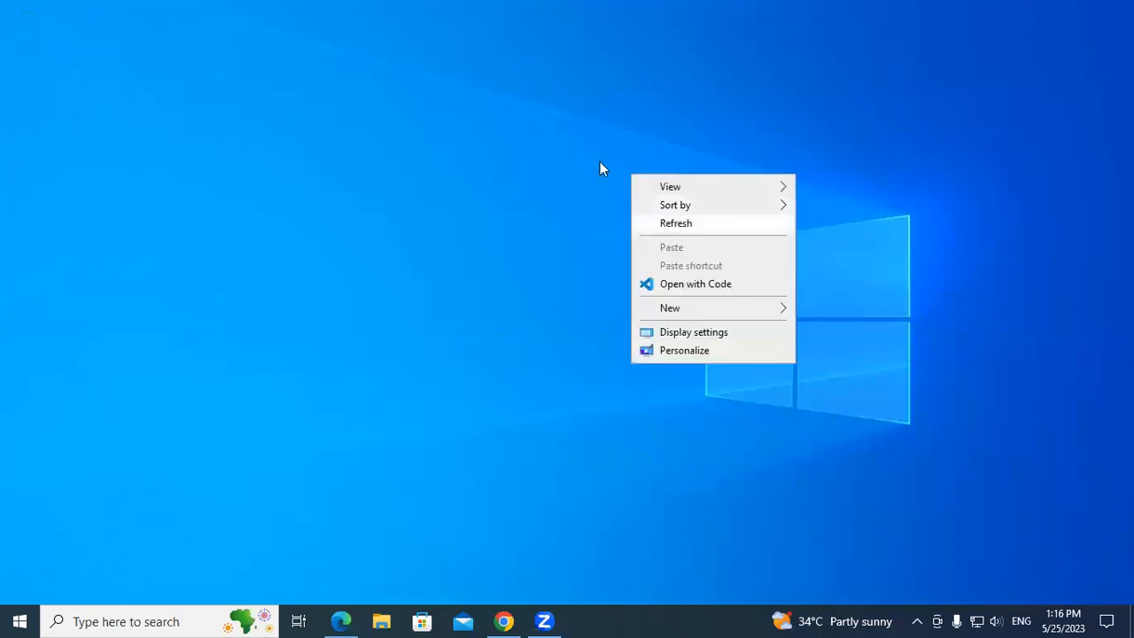
right_click(591, 156)
click(632, 205)
right_click(631, 204)
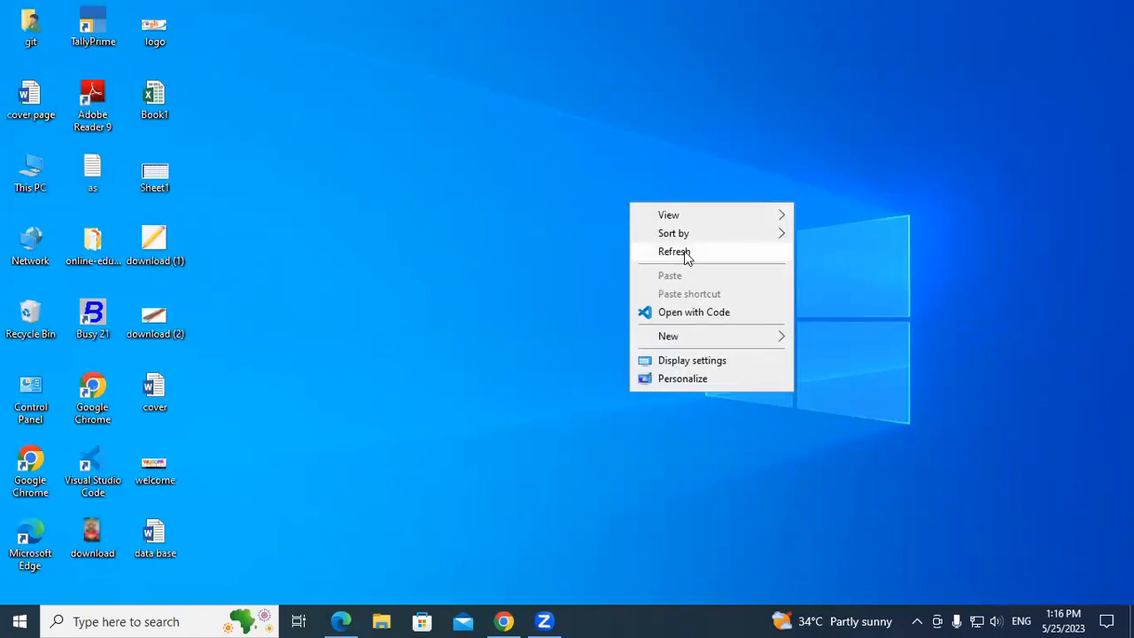
click(653, 252)
right_click(685, 252)
click(715, 302)
right_click(518, 60)
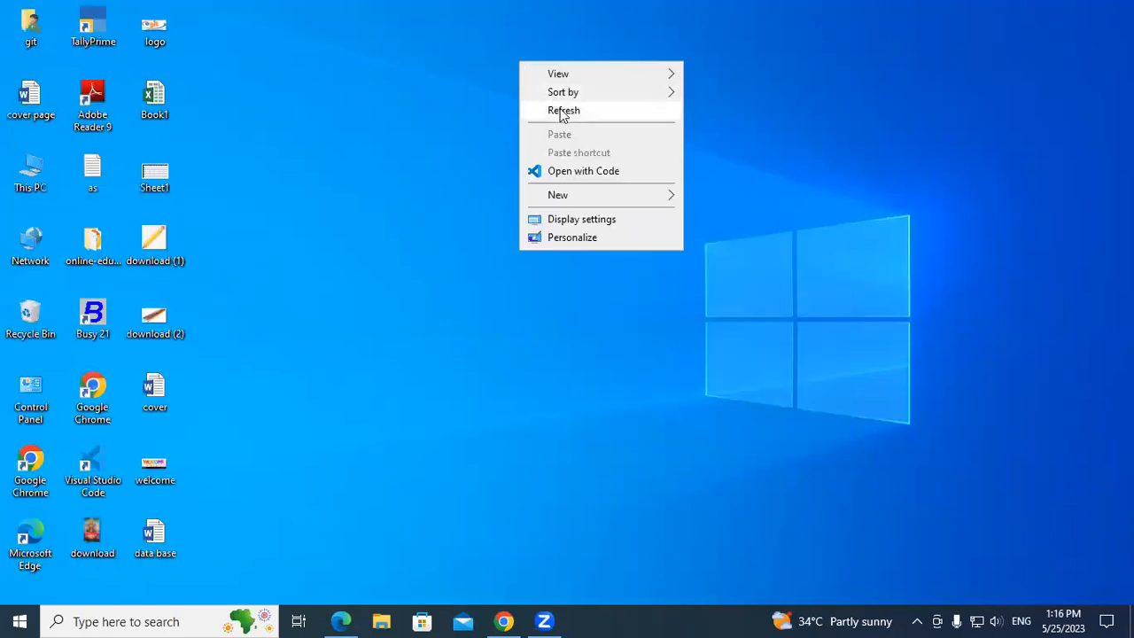
click(560, 110)
right_click(562, 110)
click(594, 159)
right_click(594, 162)
click(628, 210)
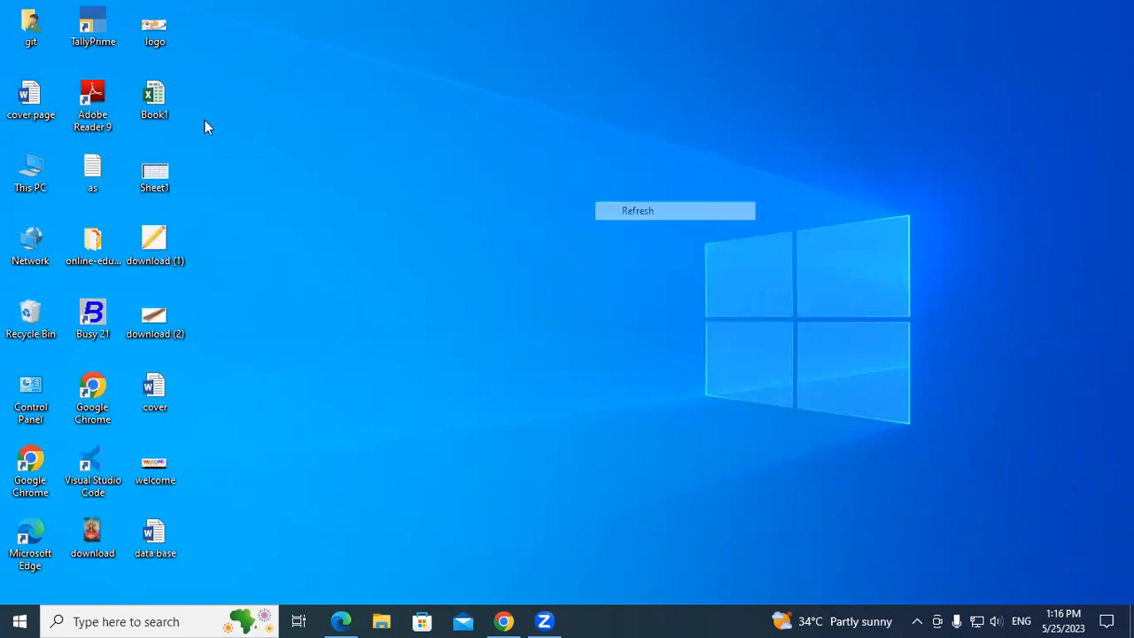
Launch TallyPrime and continue in educational mode.
double_click(102, 31)
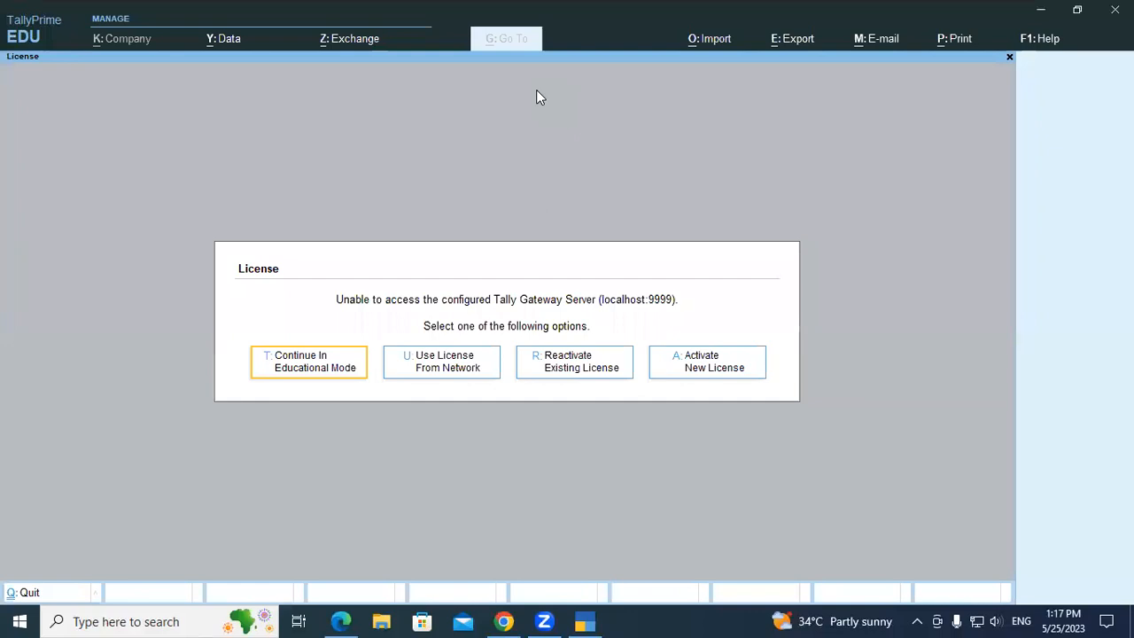
key(Return)
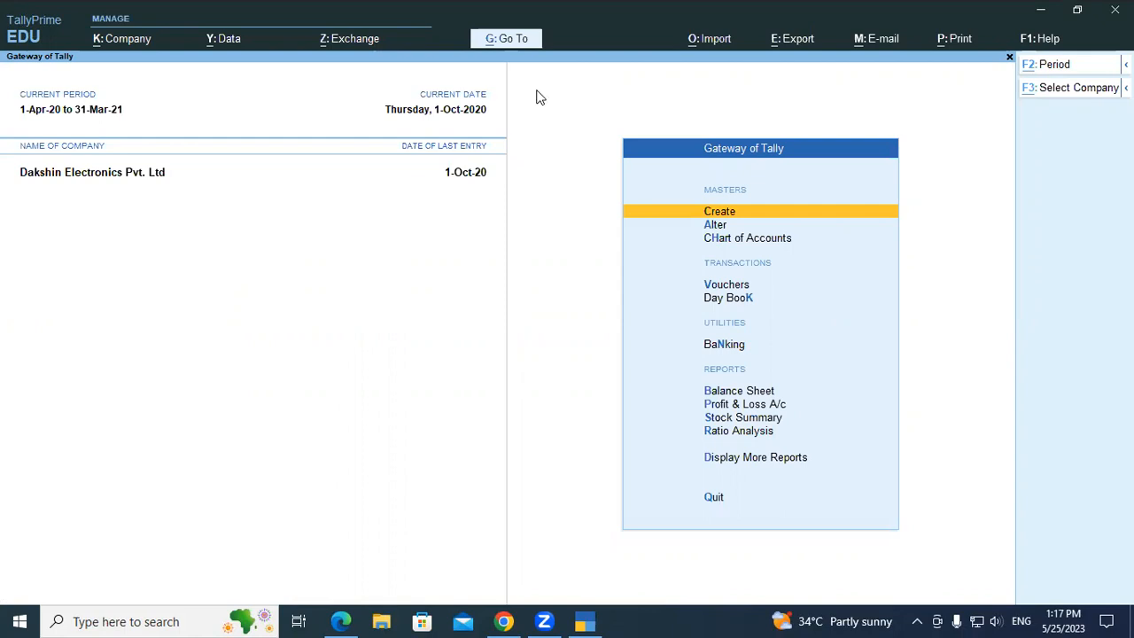
Load the company Gayatri Institute of Technology from the Tally 1PM folder on drive D.
key(F3)
key(Up)
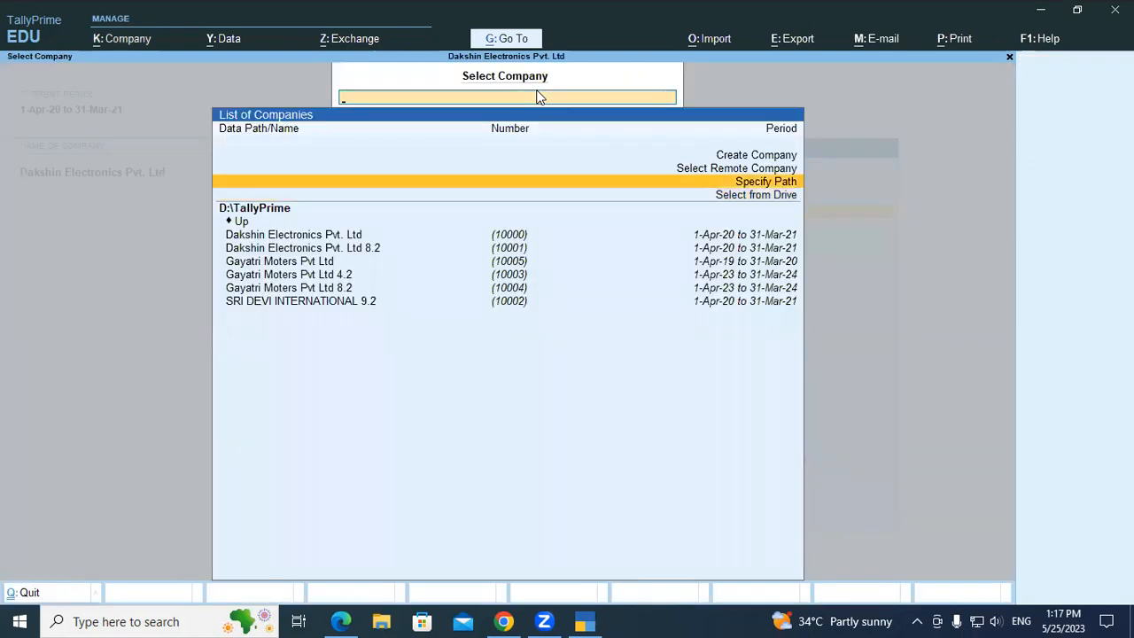
key(Return)
key(Down)
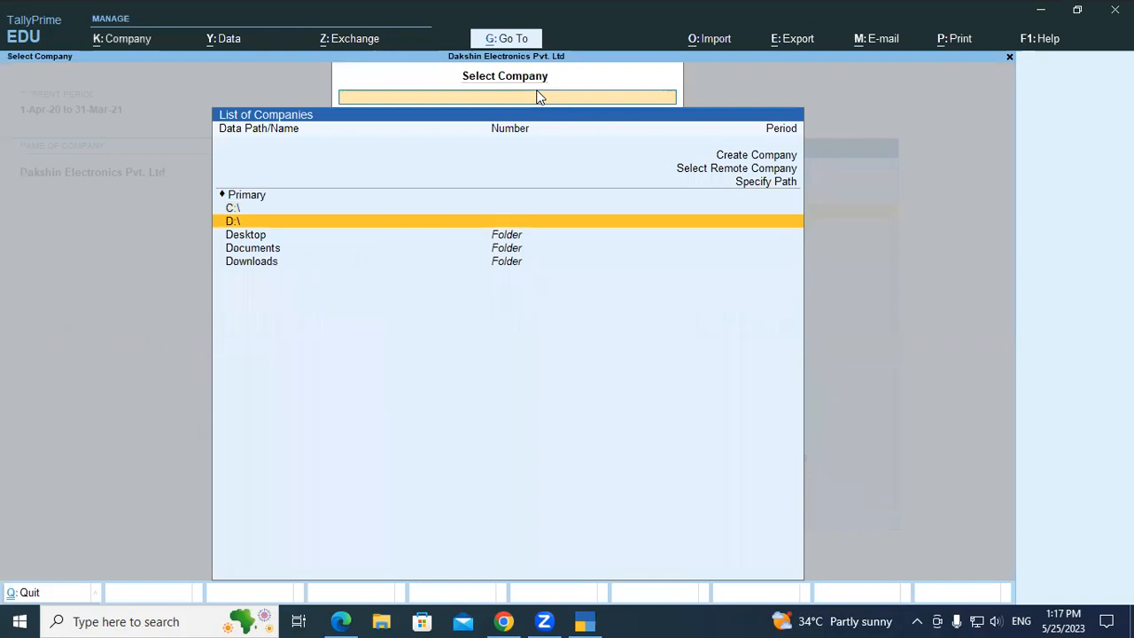
key(Return)
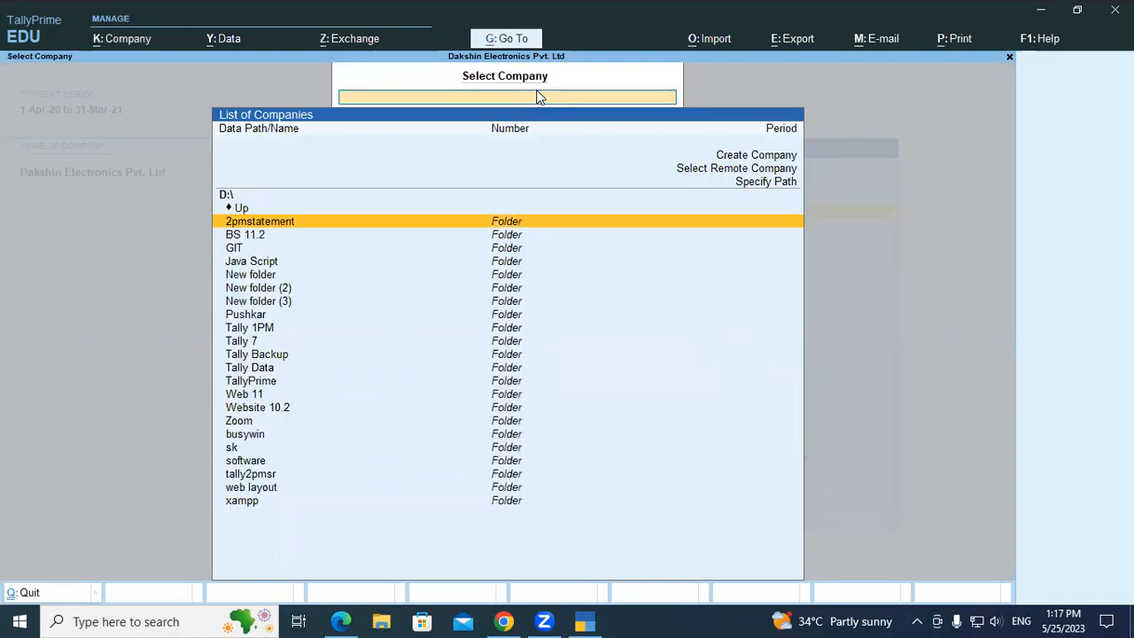
key(Down)
key(Down)
key(Down)
key(Down)
key(Down)
key(Down)
key(Down)
key(Down)
key(Return)
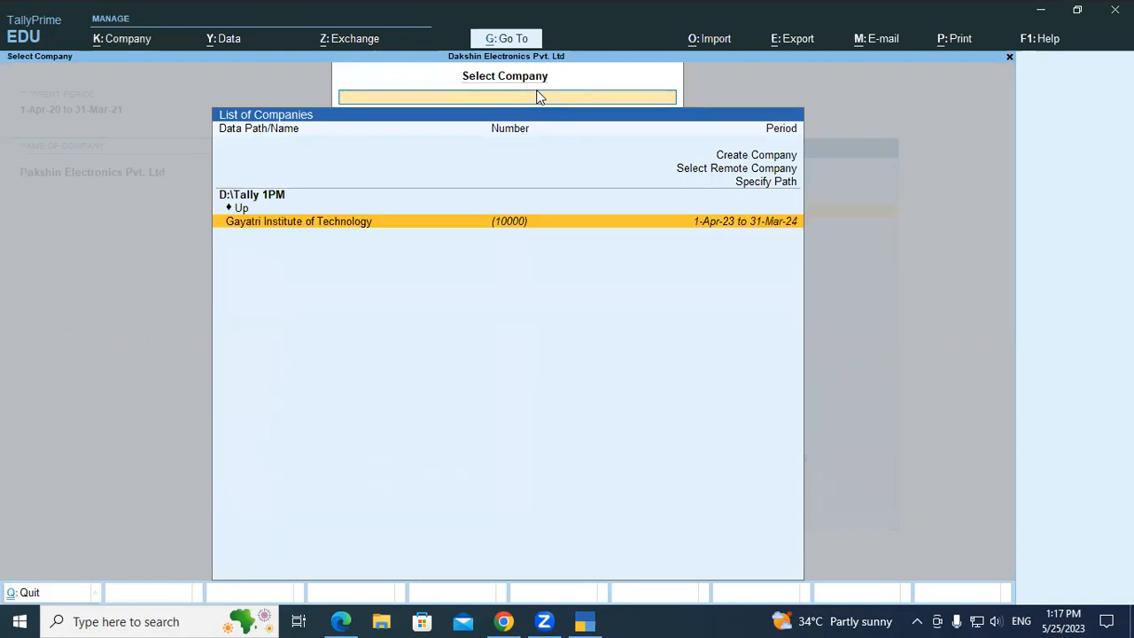
key(Return)
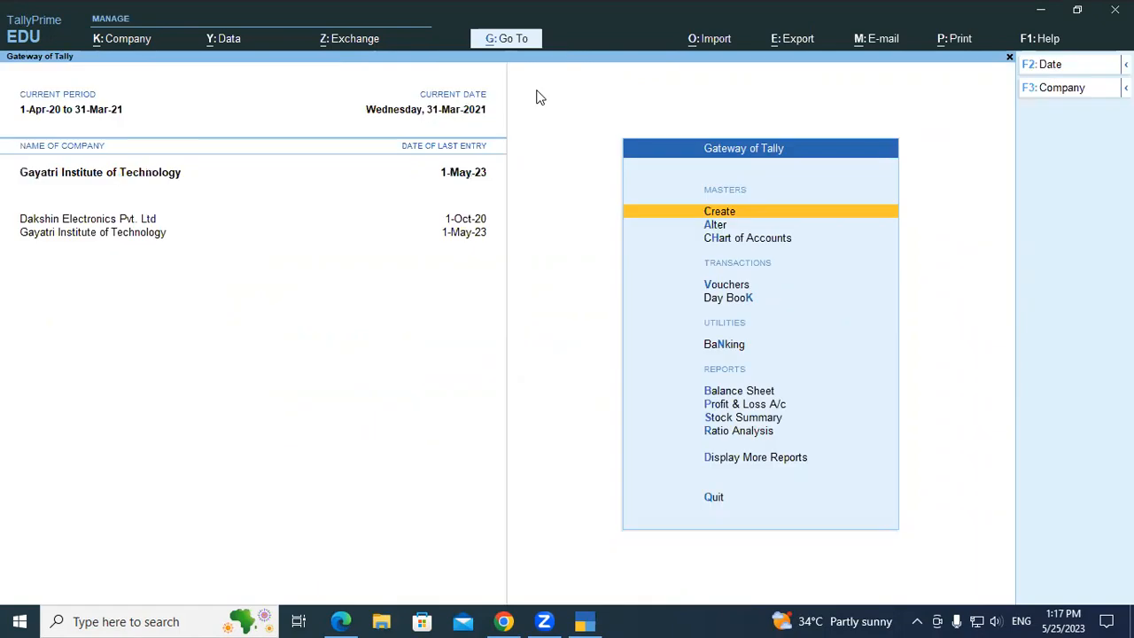
key(Down)
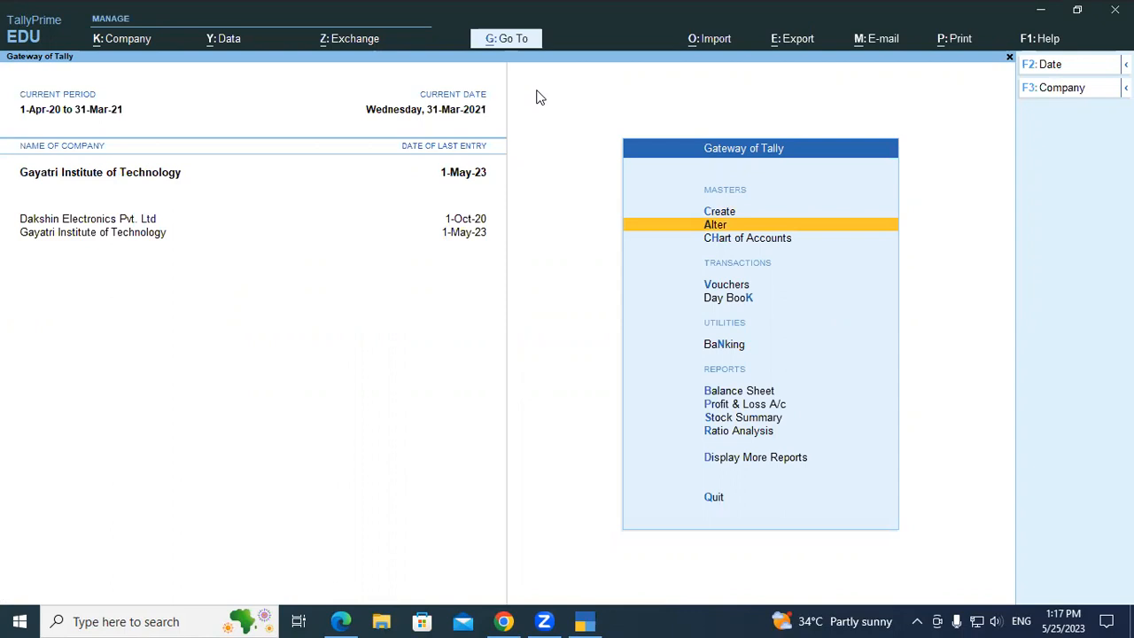
key(F11)
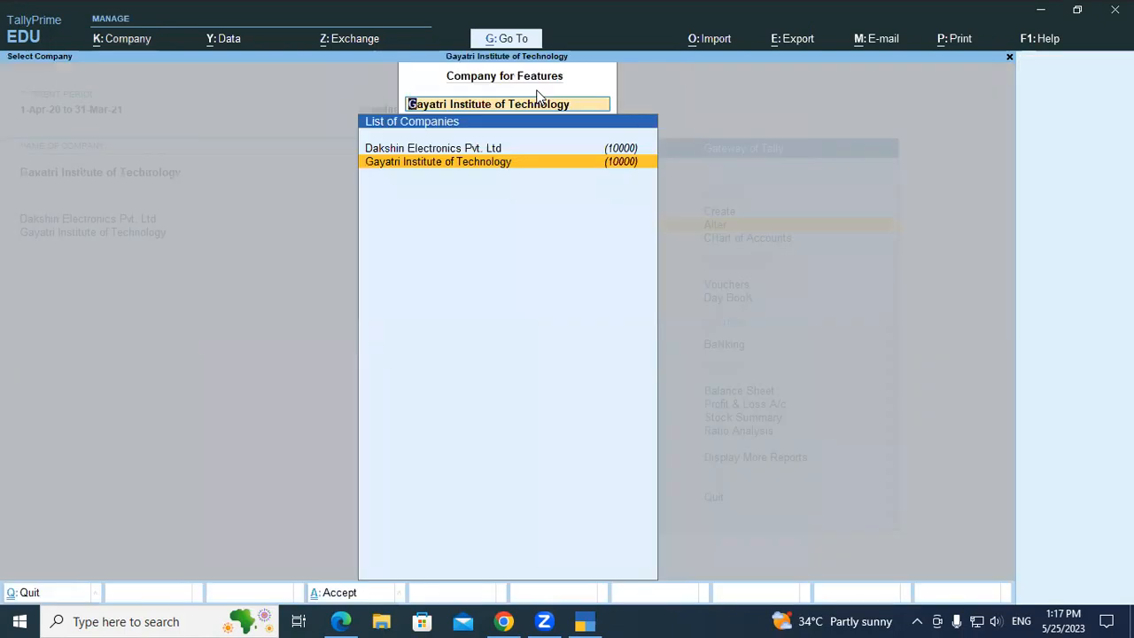
key(Return)
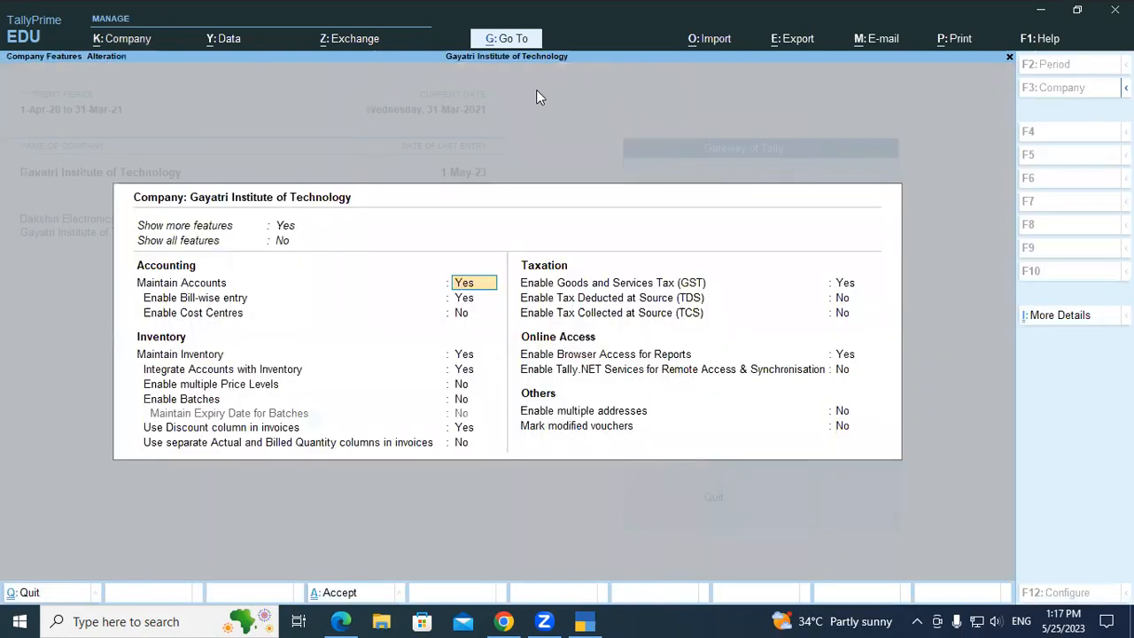
key(Escape)
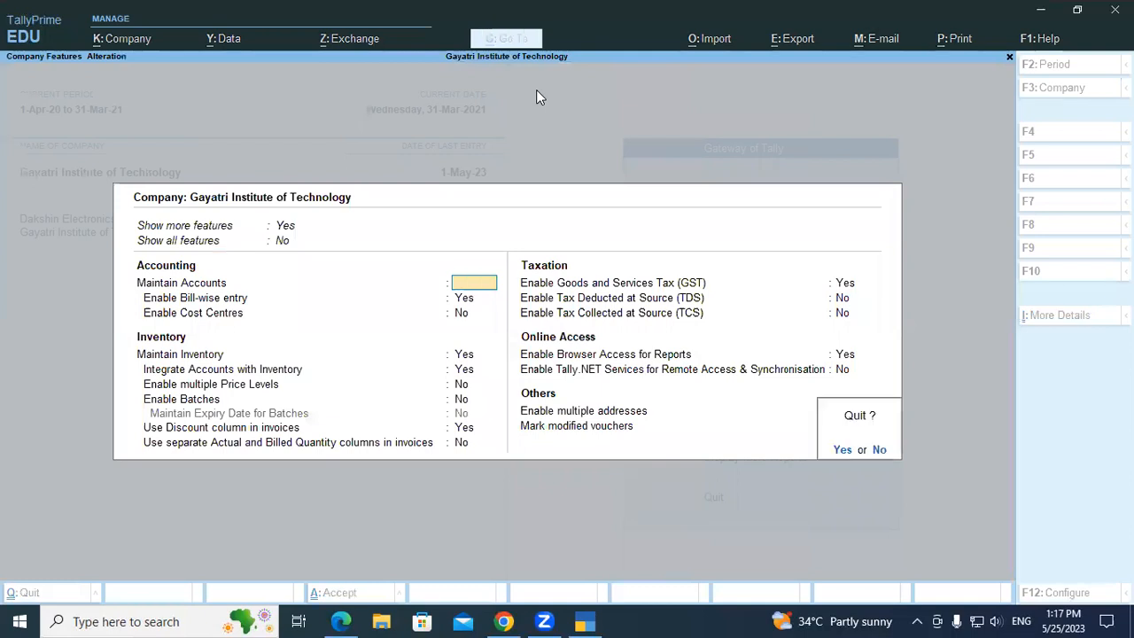
key(y)
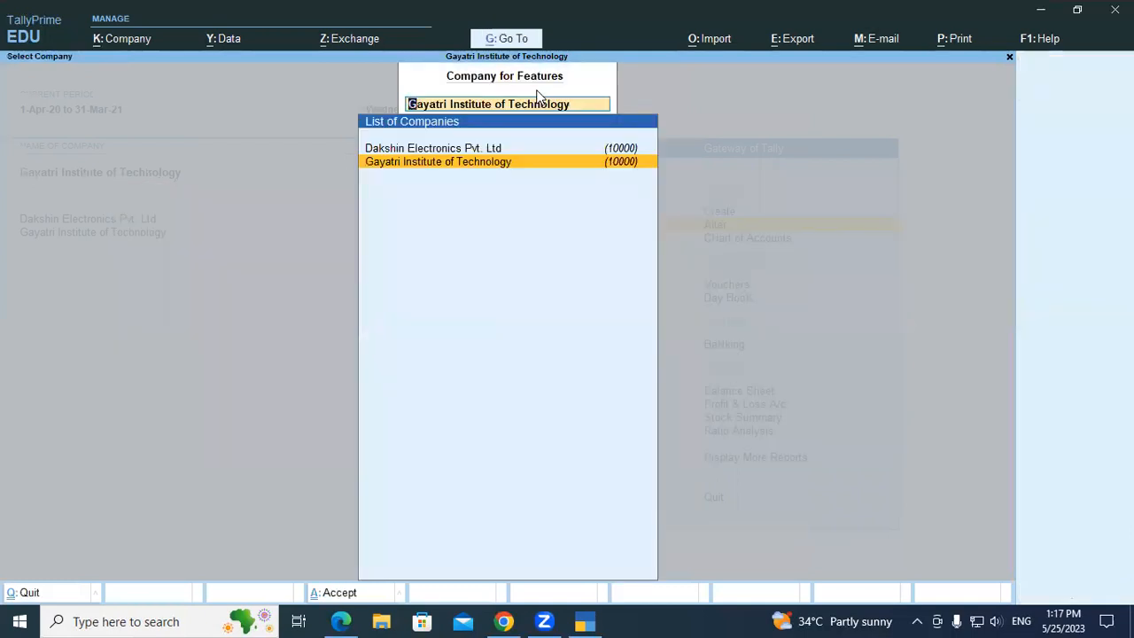
key(Escape)
key(Escape)
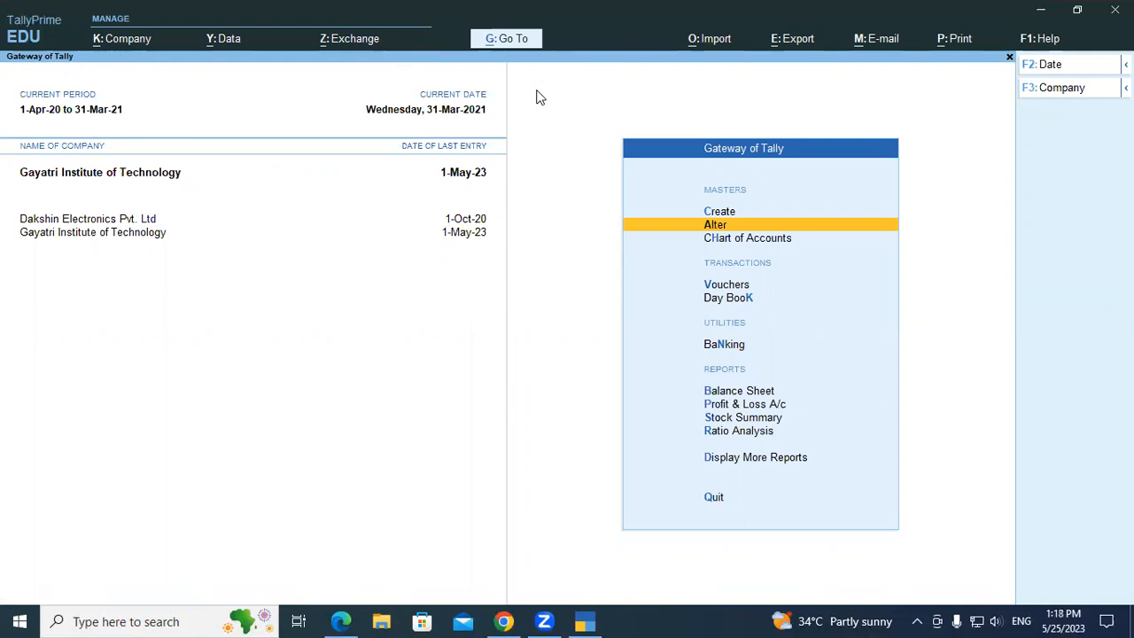
Start a new purchase voucher and change its mode to Item Invoice.
key(Down)
key(Down)
key(Return)
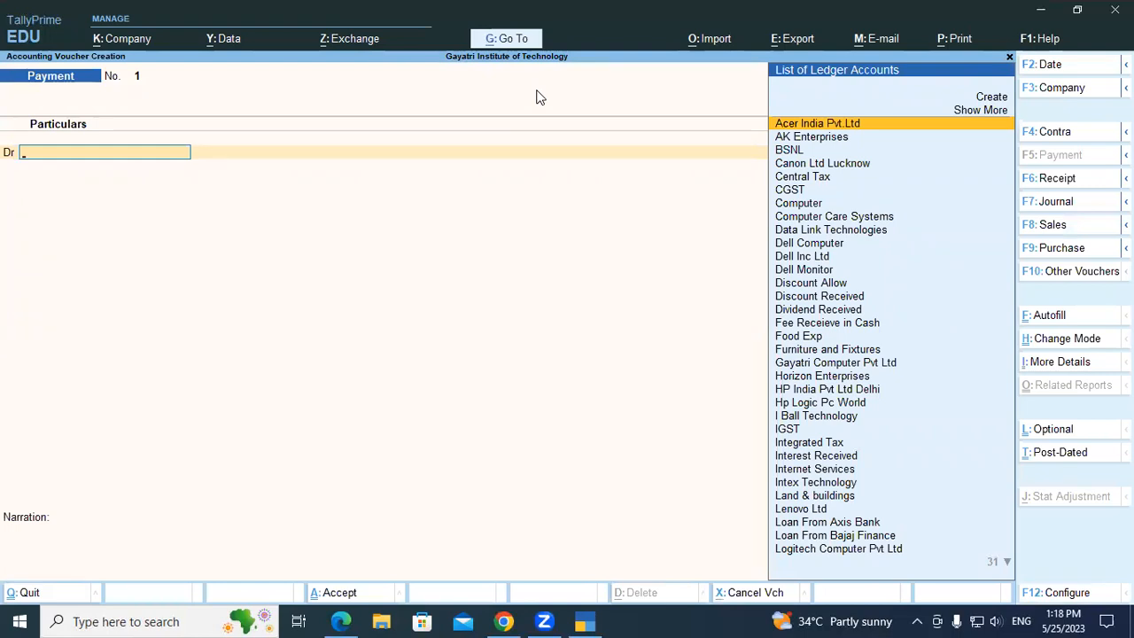
key(F9)
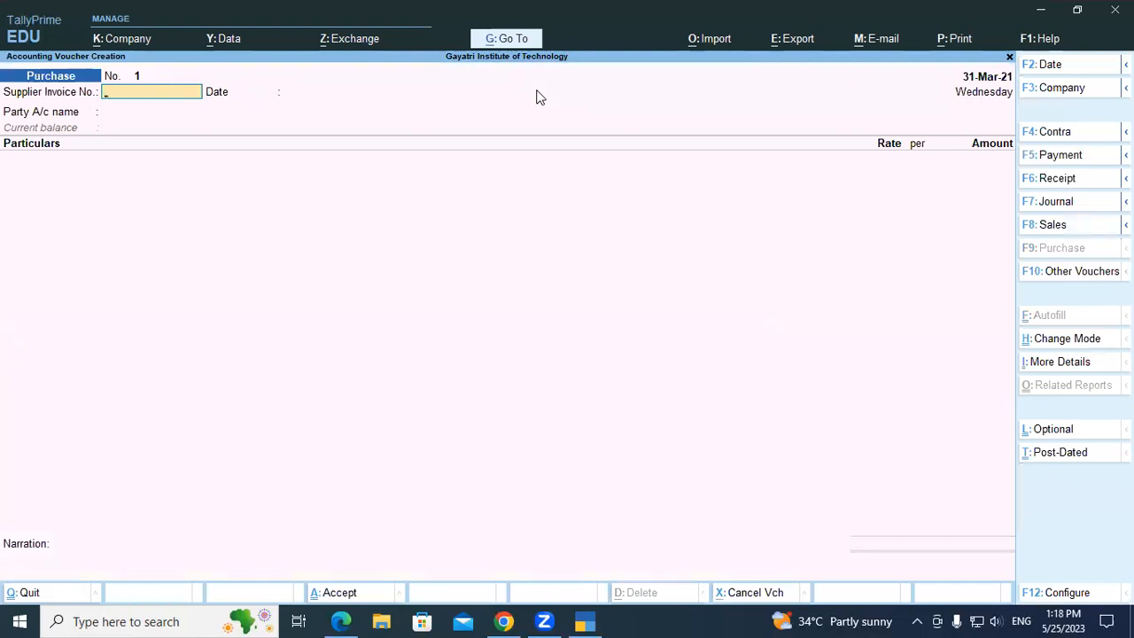
key(ctrl+h)
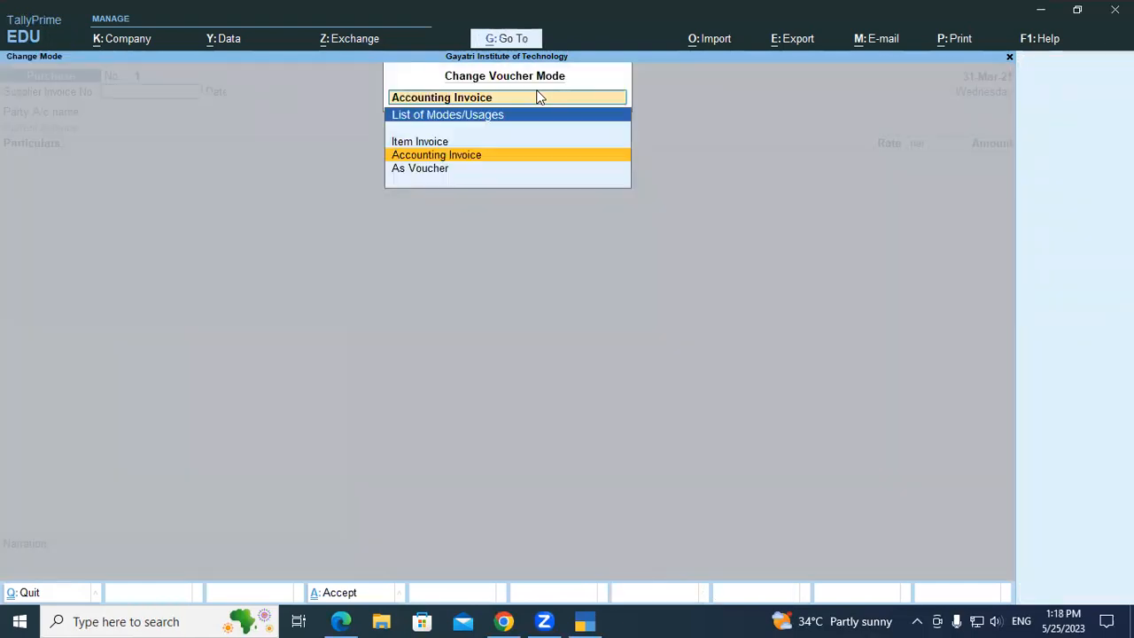
key(Up)
key(Return)
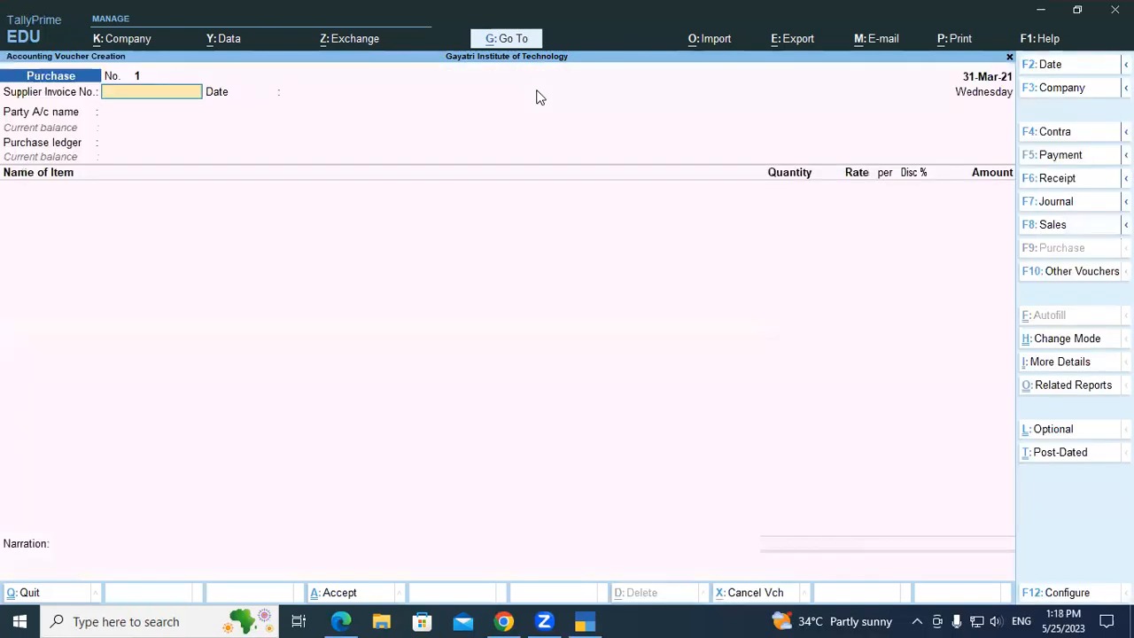
Enable separate Actual and Billed Quantity columns in invoices in the company features and save the settings.
key(F11)
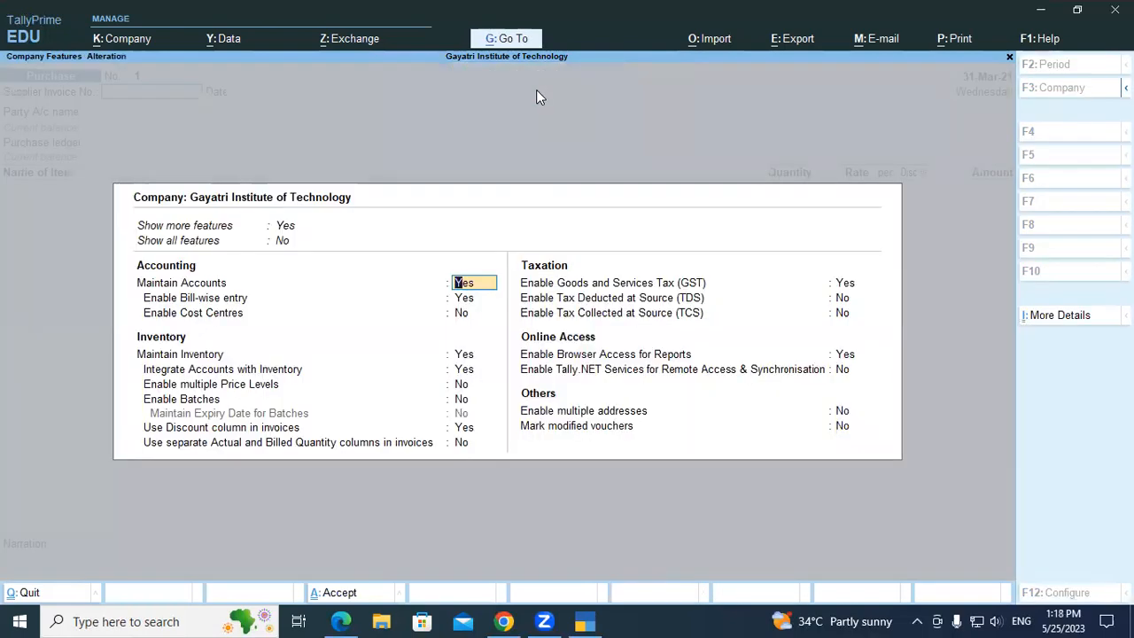
key(Down)
key(Down)
key(Down)
key(Down)
key(Down)
key(Down)
key(Down)
key(Down)
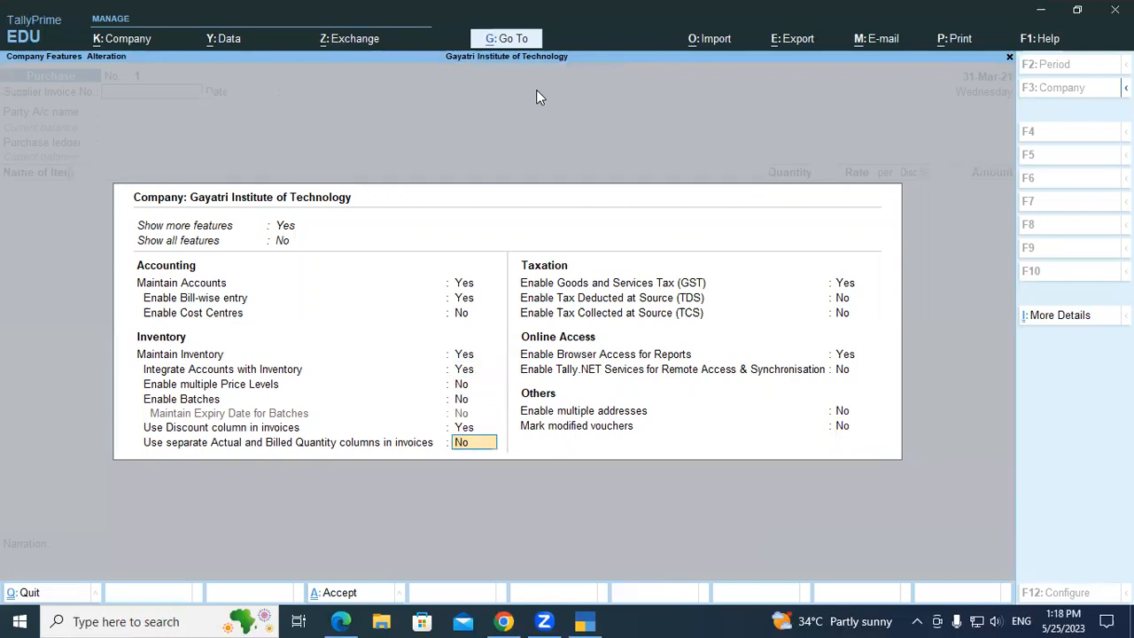
text(y)
key(Return)
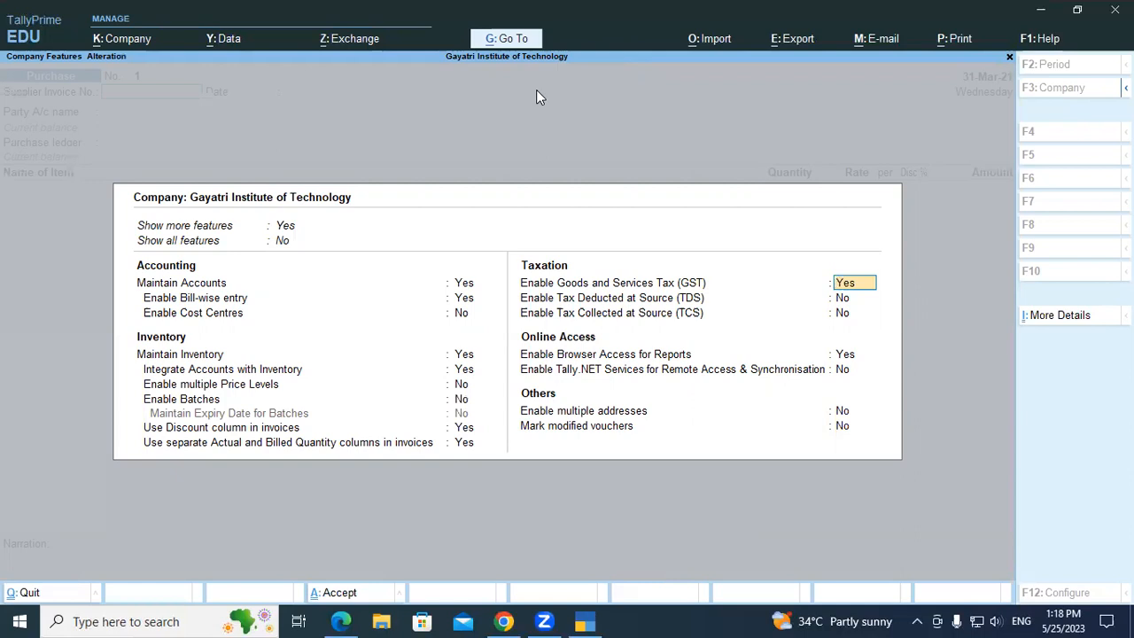
key(ctrl+a)
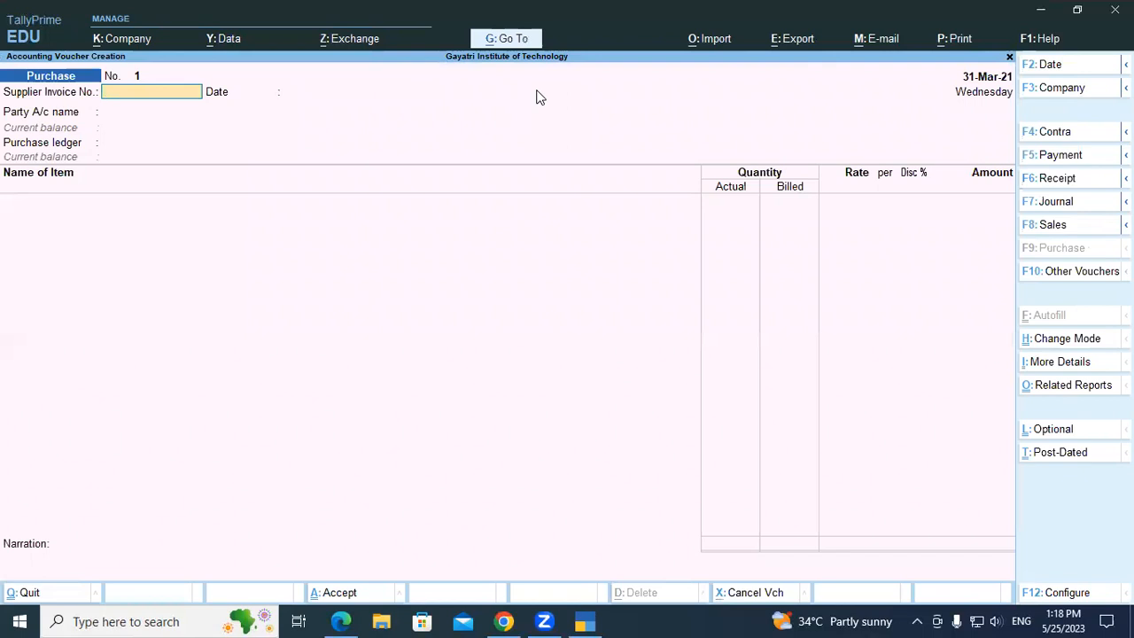
Enter supplier invoice number 287 in the purchase voucher, and quit the voucher without saving it.
text(287)
key(Return)
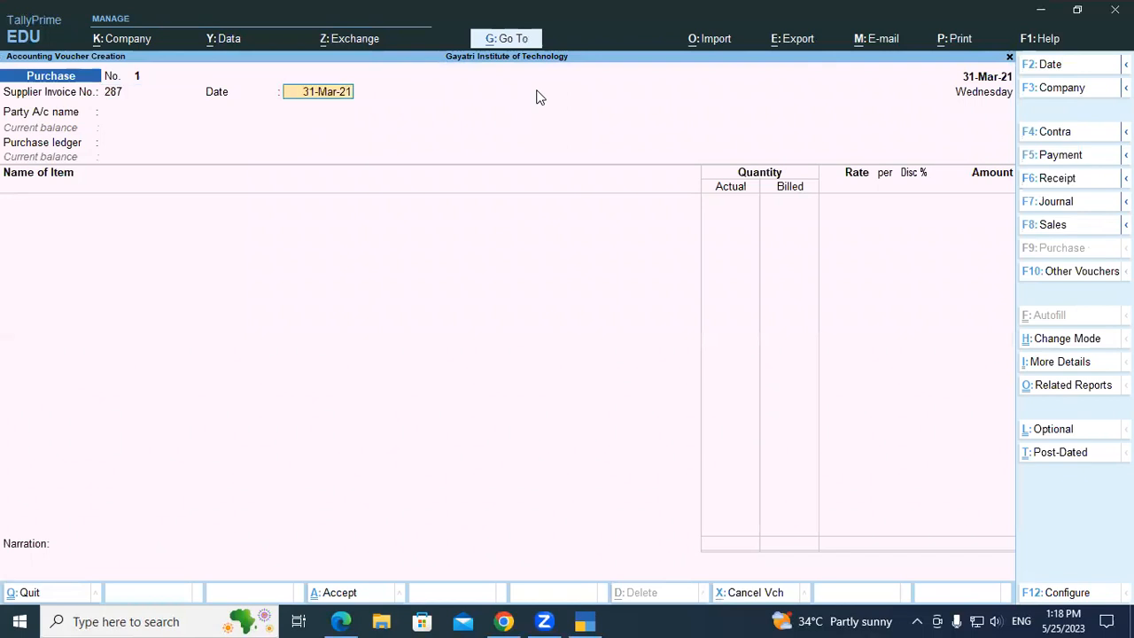
key(Escape)
key(Escape)
key(Return)
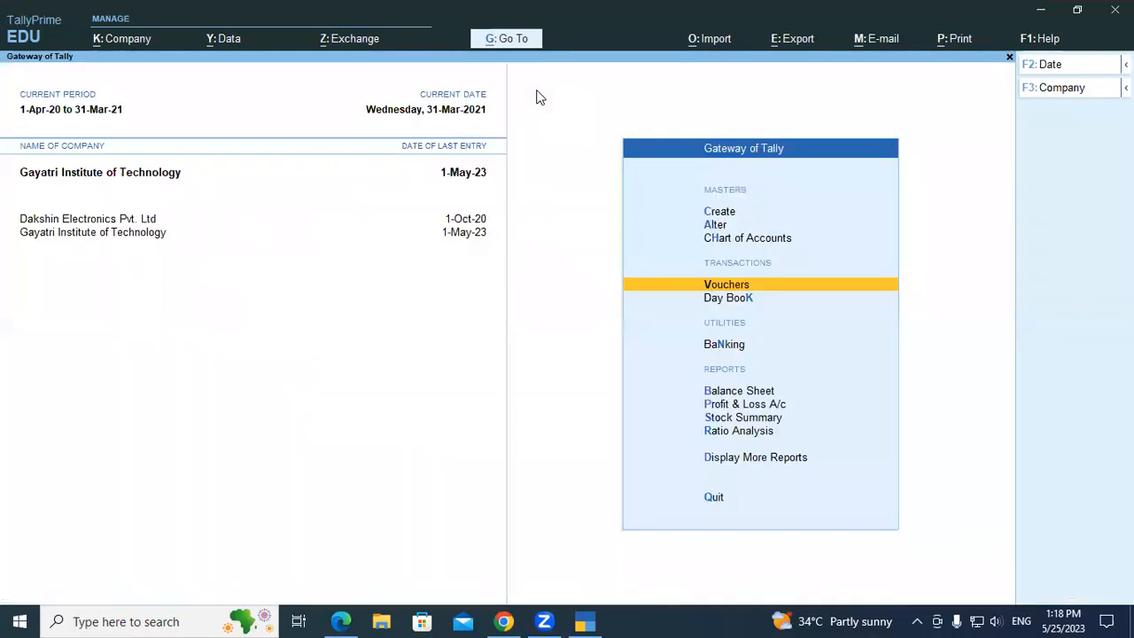
key(Escape)
key(Escape)
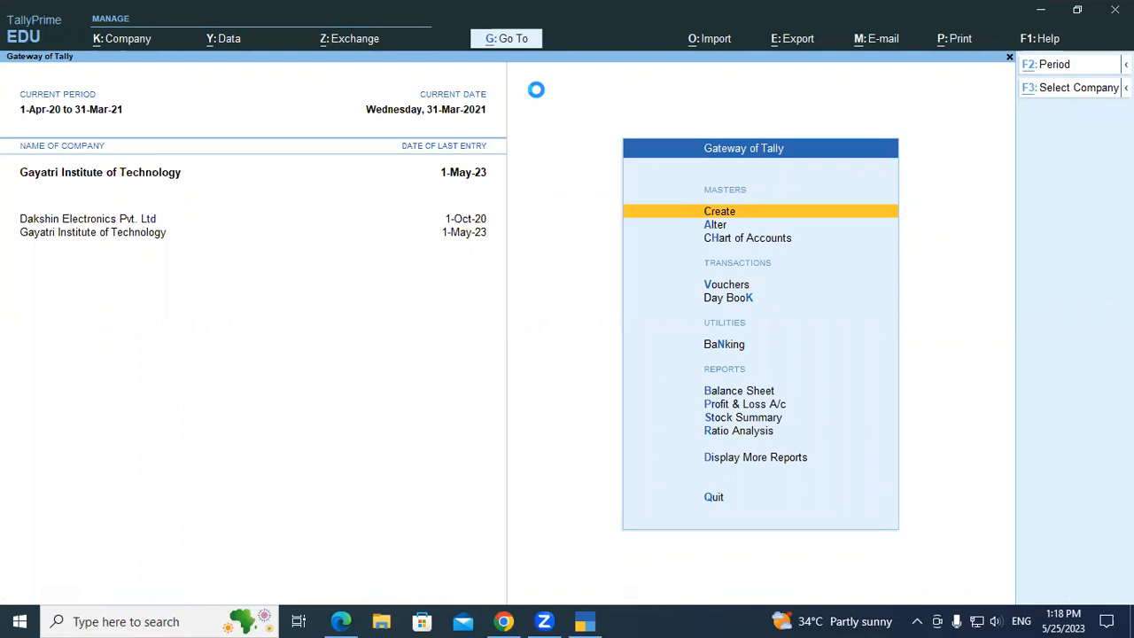
Change the company's current period to run from 1-4-2023 to 31-3-2024.
key(F3)
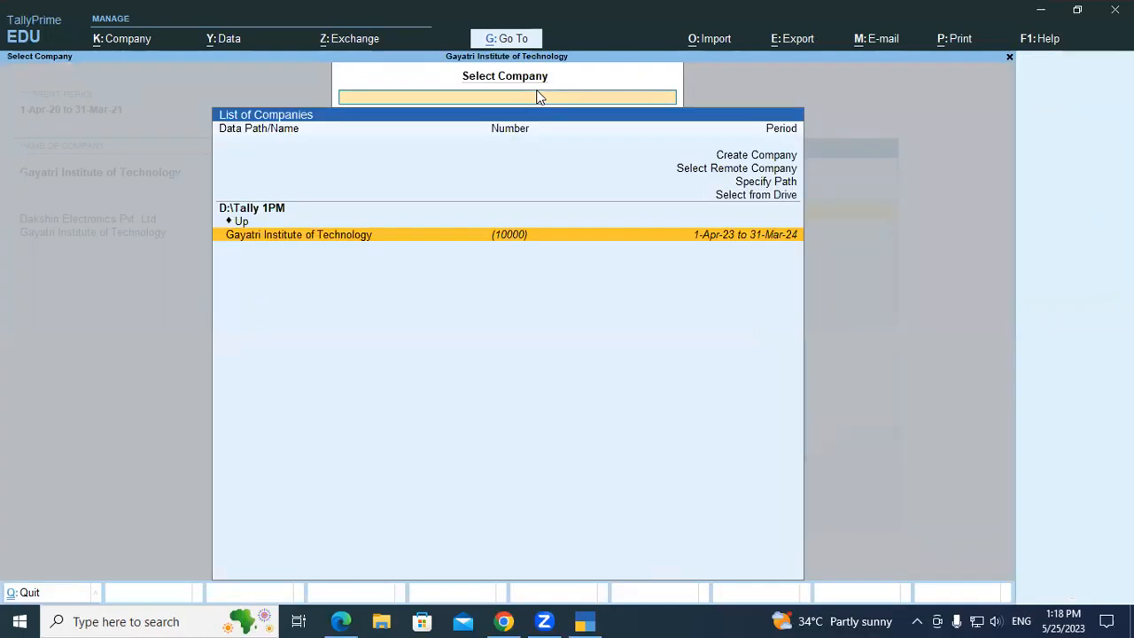
key(Escape)
key(alt+F2)
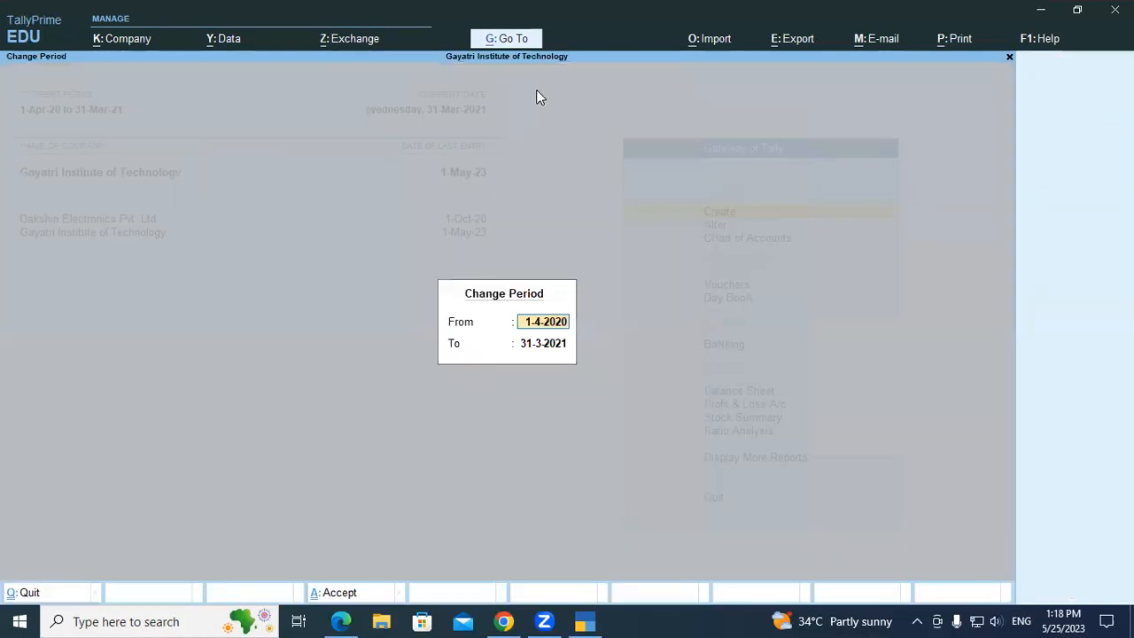
text(01/4/2023)
key(Return)
text(3)
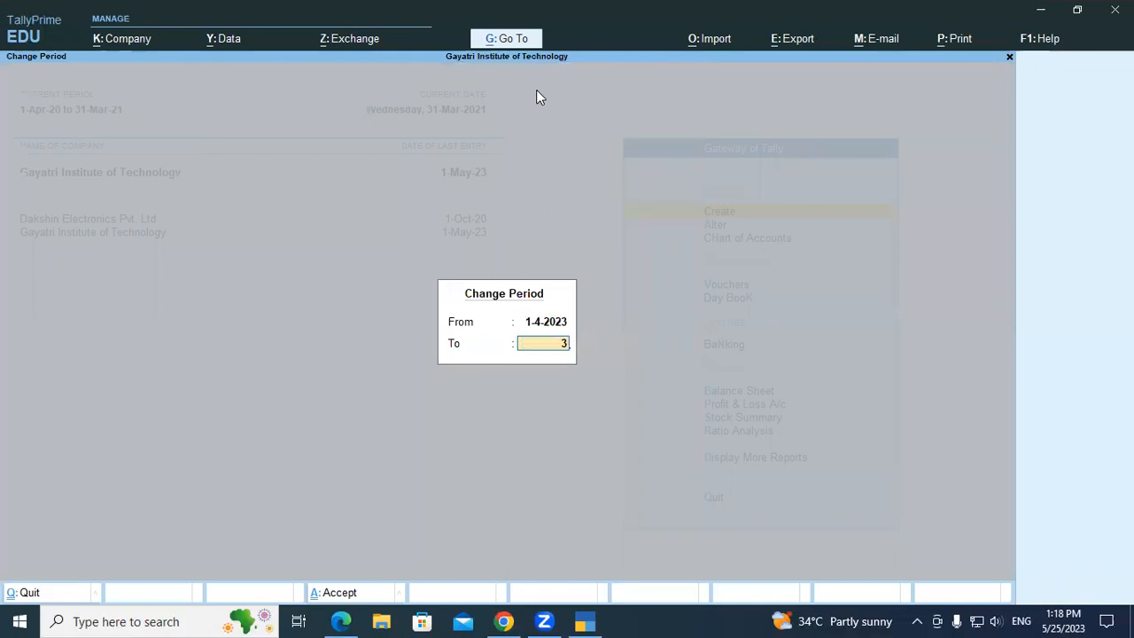
text(1/03/04/24)
key(BackSpace)
key(BackSpace)
key(BackSpace)
key(BackSpace)
key(BackSpace)
text(24)
key(Return)
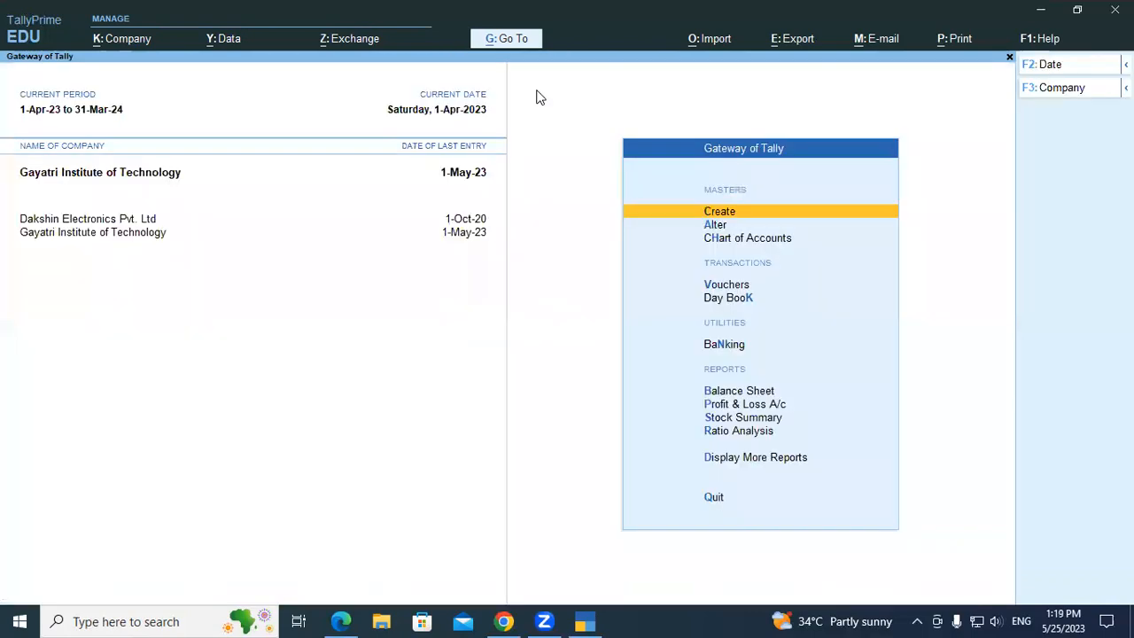
Look up the last Dell Inc Ltd purchase voucher in the Day Book, then return to the Gateway of Tally.
key(Down)
key(Down)
key(Down)
key(Down)
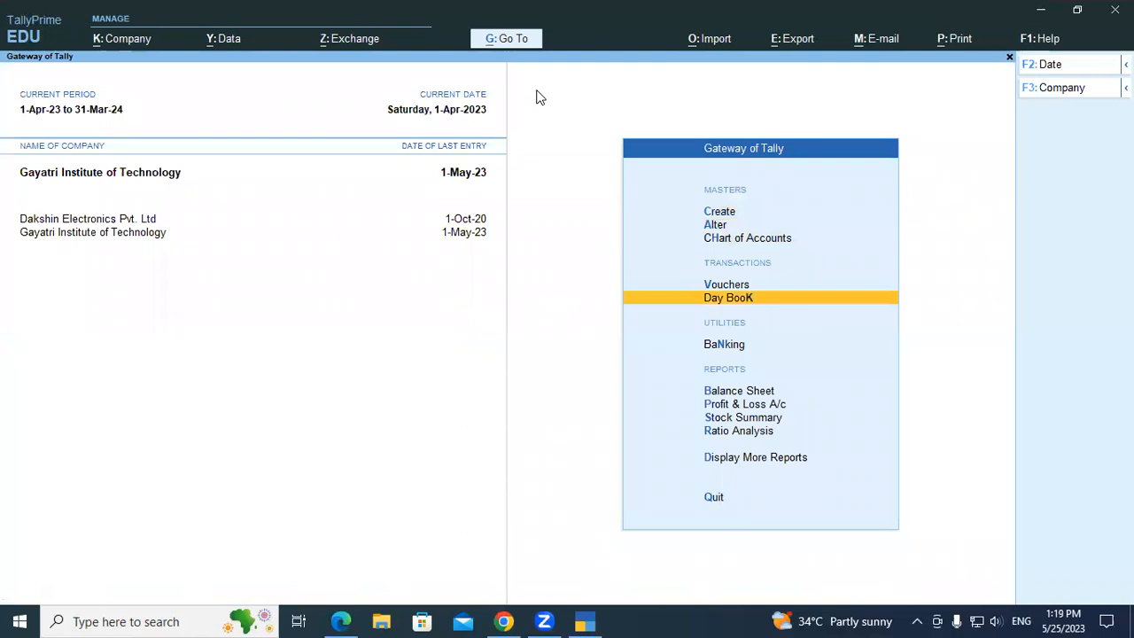
key(Return)
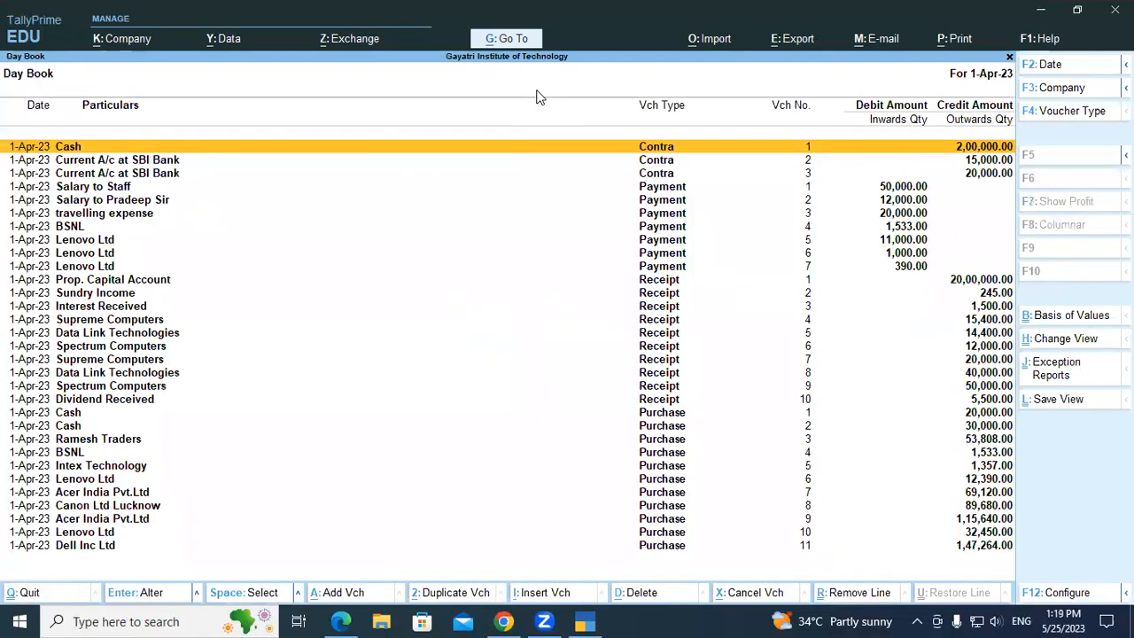
key(Down)
key(Down)
key(Down)
key(Down)
key(Down)
key(Down)
key(Down)
key(Down)
key(Down)
key(Down)
key(Down)
key(Down)
key(Down)
key(Down)
key(Down)
key(Down)
key(Down)
key(Down)
key(Down)
key(Down)
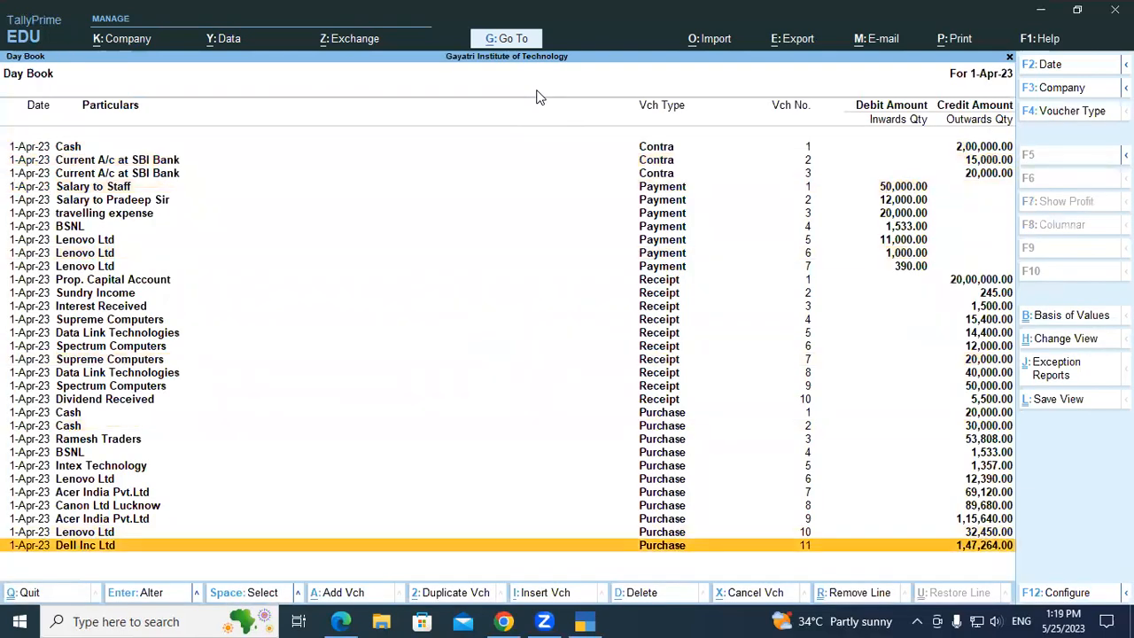
key(Return)
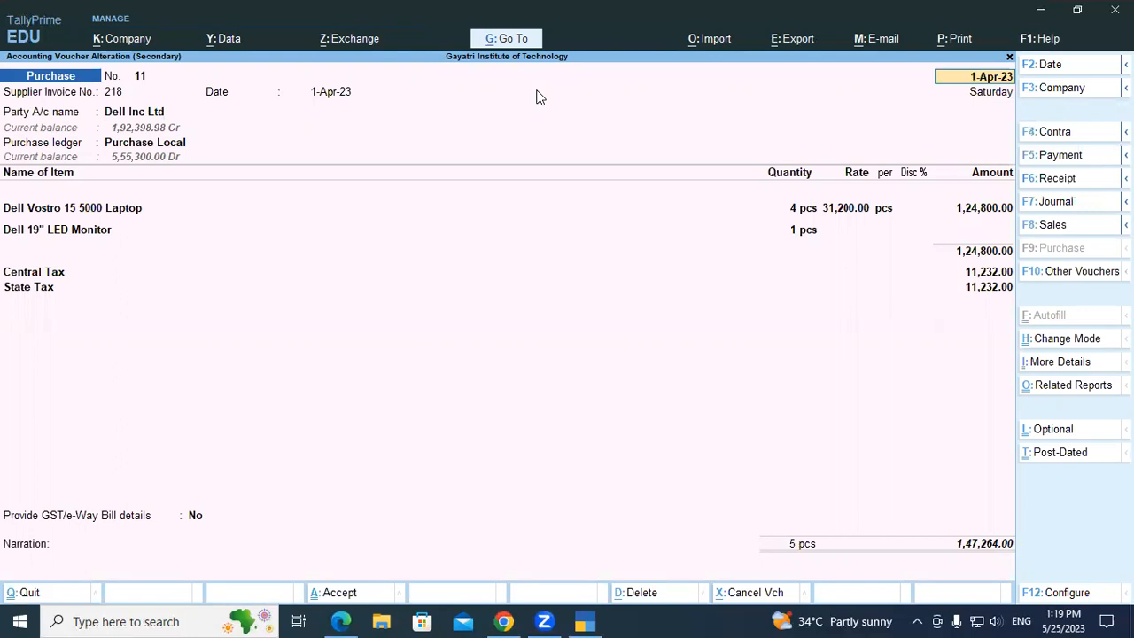
key(Escape)
key(y)
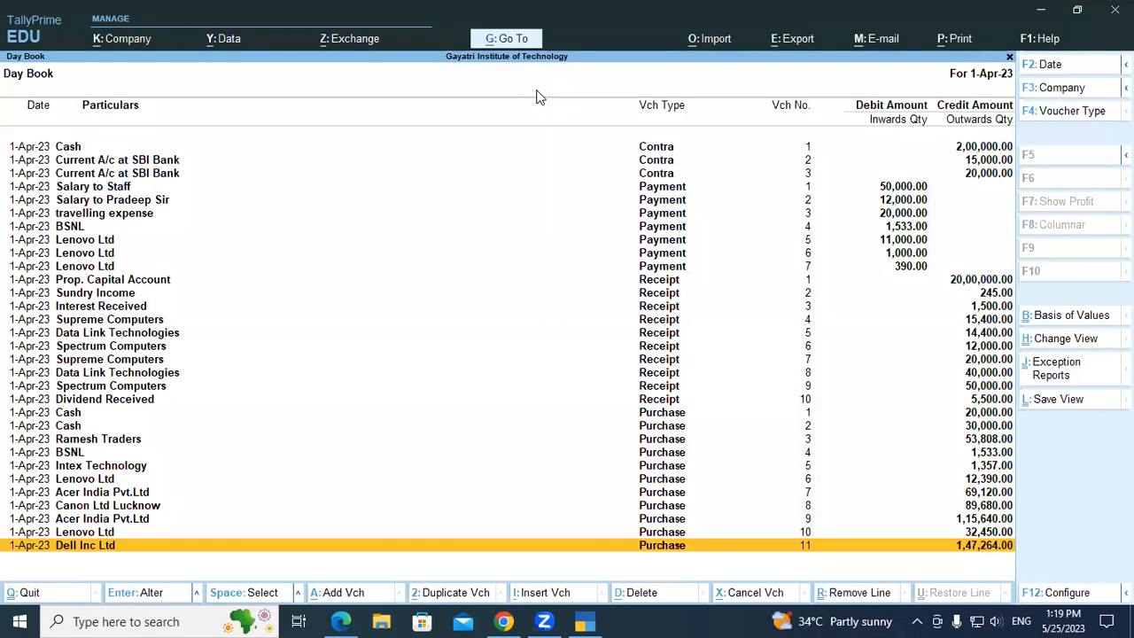
key(Escape)
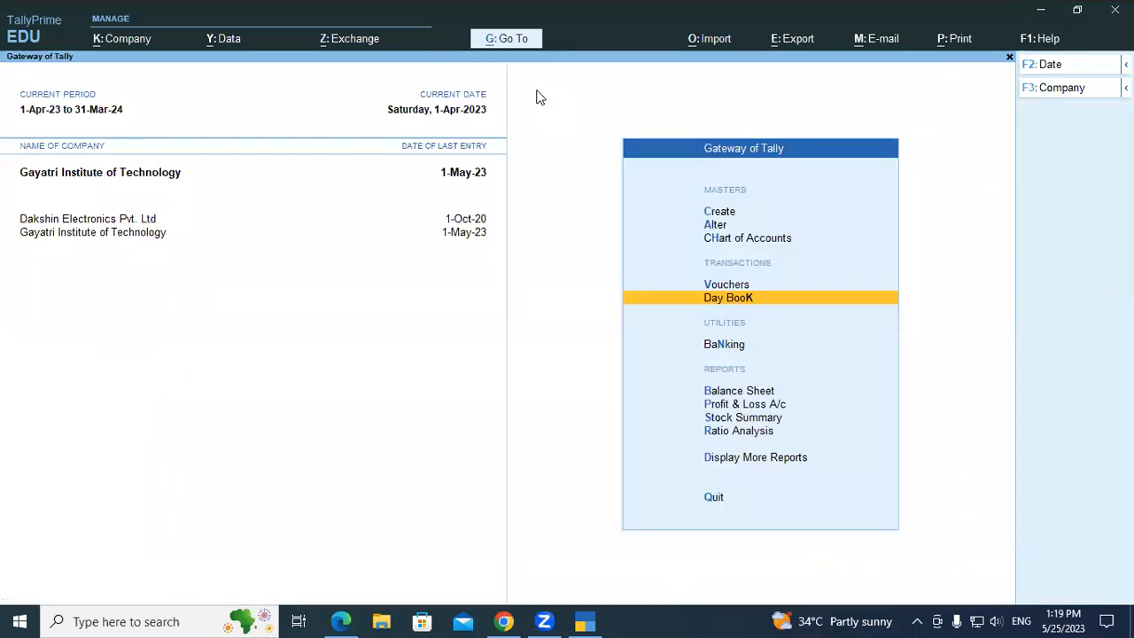
Start a new purchase voucher with supplier invoice number 286 and invoice date 1-Apr-23.
key(Up)
key(Return)
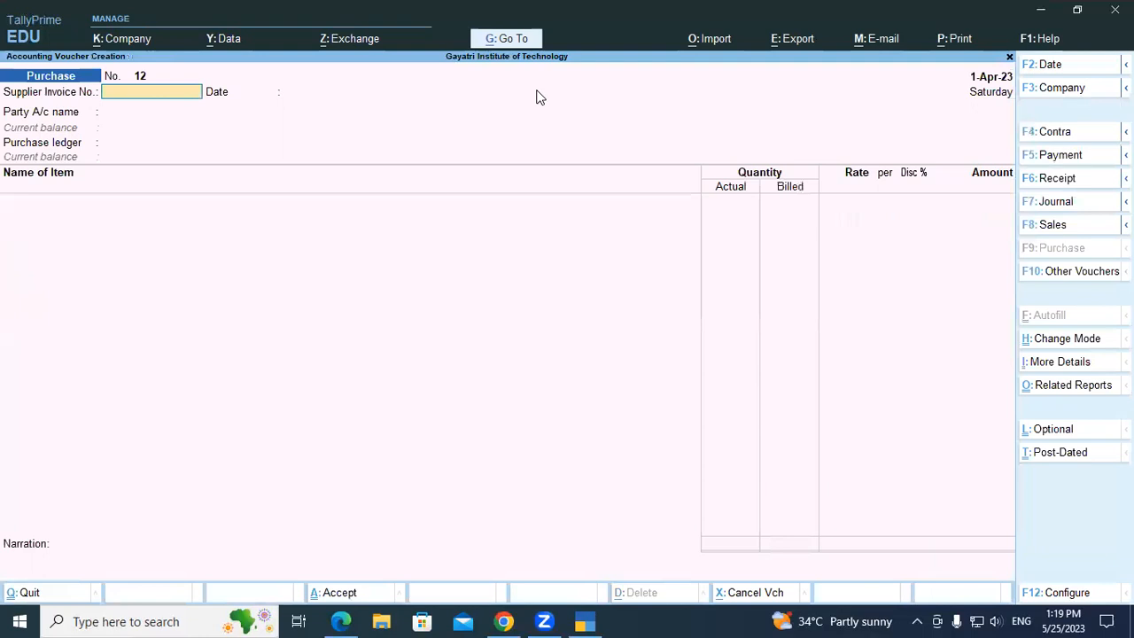
text(2)
key(BackSpace)
text(286)
key(Return)
key(Return)
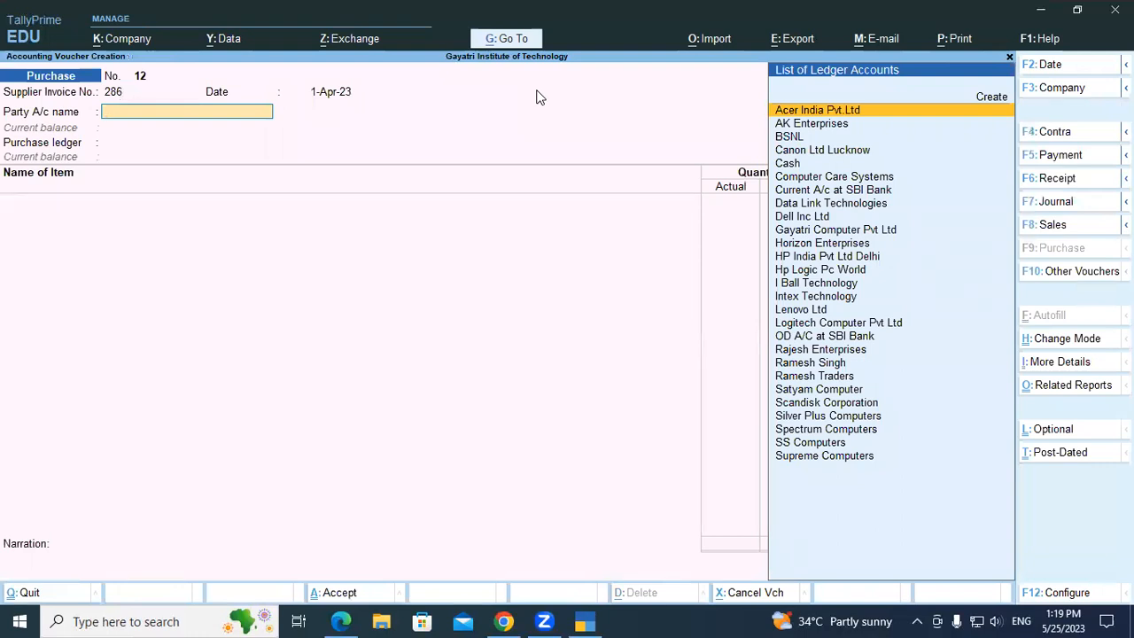
Choose Gayatri Computer Pvt Ltd as the party account and Purchase Local as the purchase ledger, leaving the receipt details blank.
text(Ga)
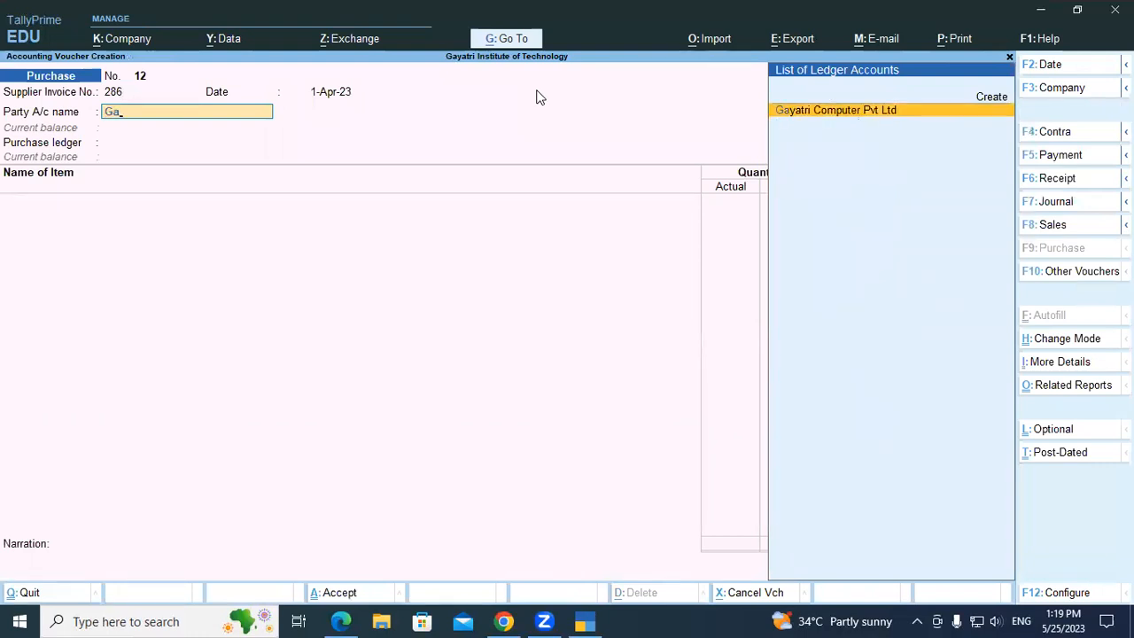
key(Return)
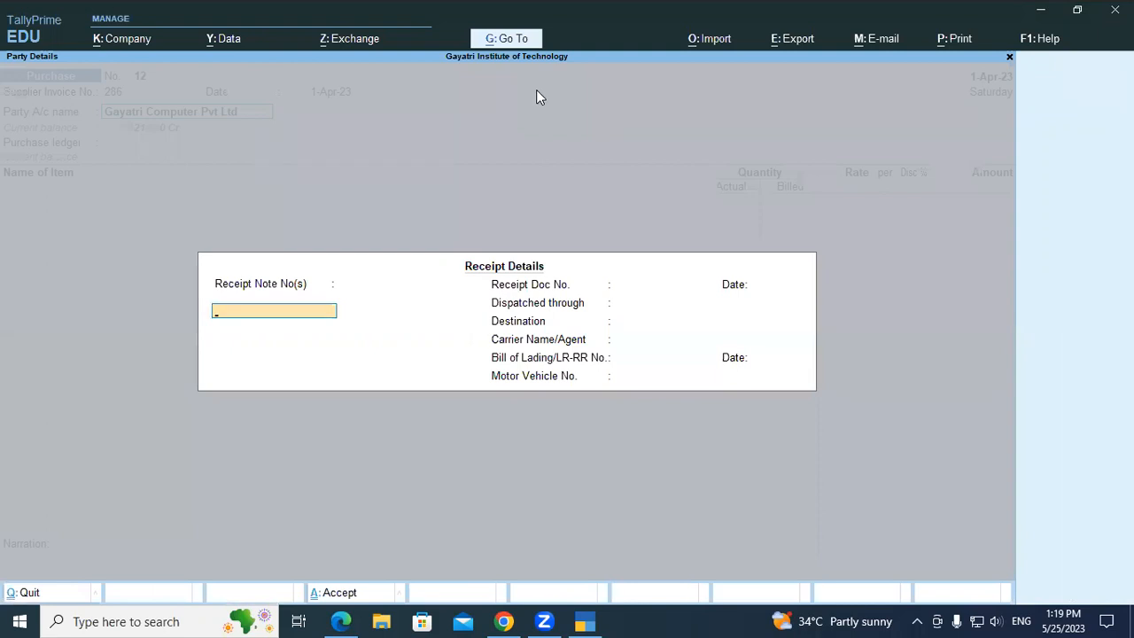
key(Return)
key(Return)
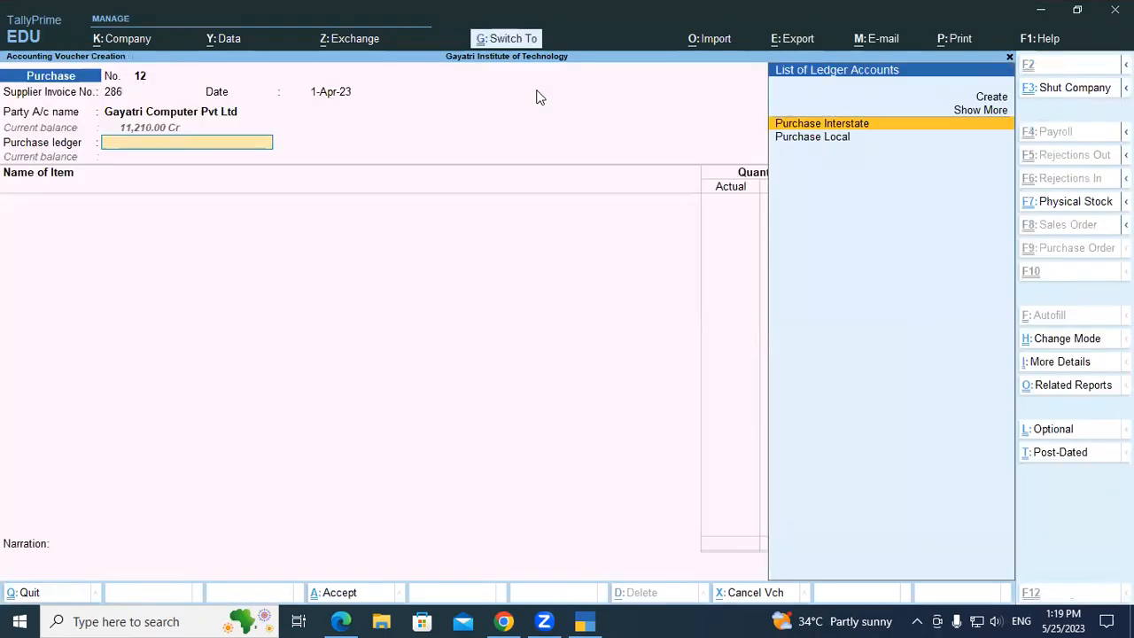
key(Down)
key(Return)
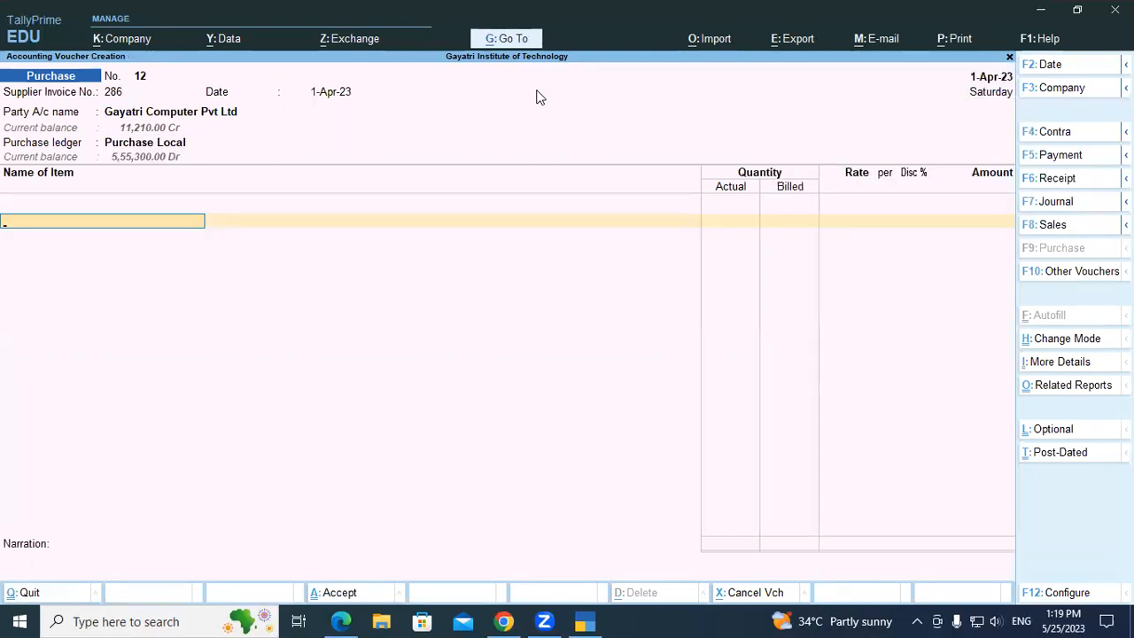
Add the Jio M2sb150mbps Wirelss 4g Portable Modem item at the Shop location with an actual quantity of 11 pcs.
text(Ji)
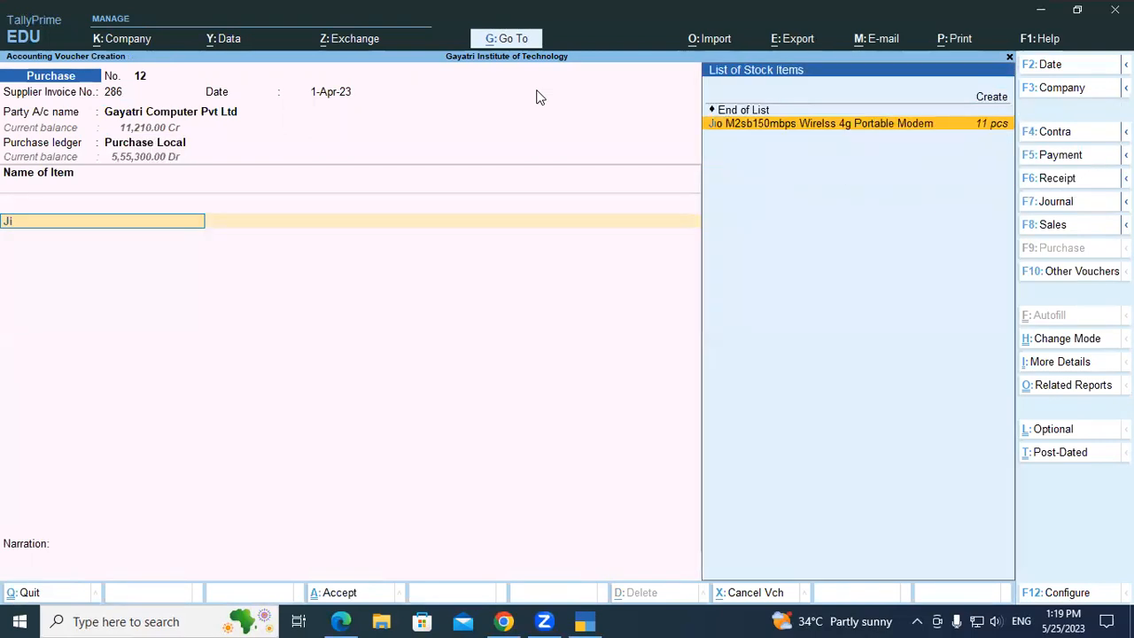
key(Return)
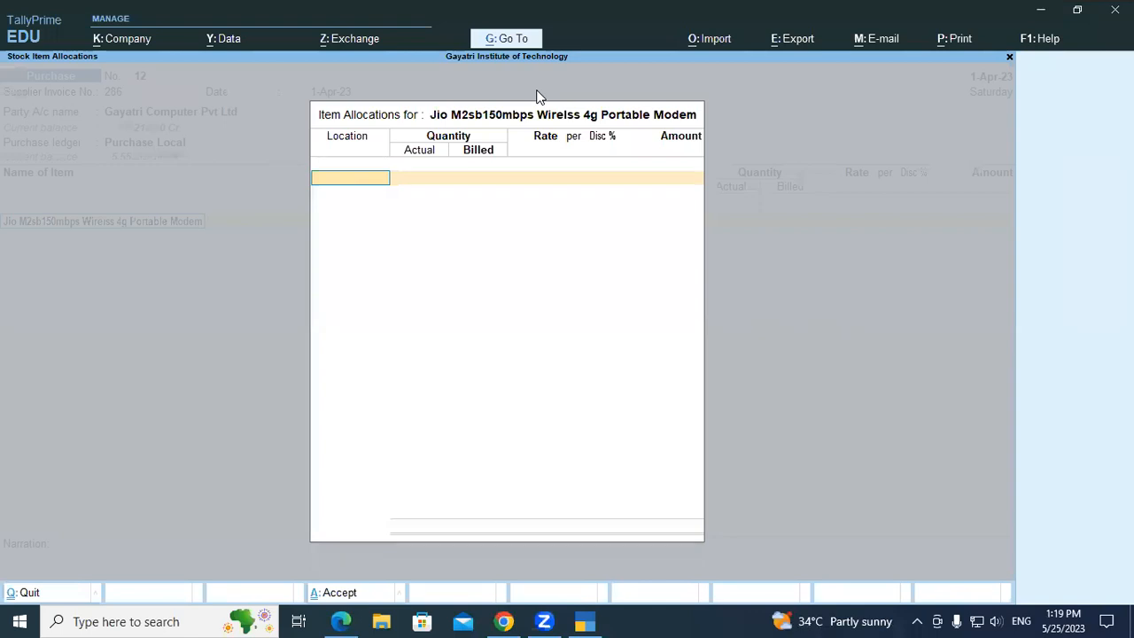
key(Down)
key(Return)
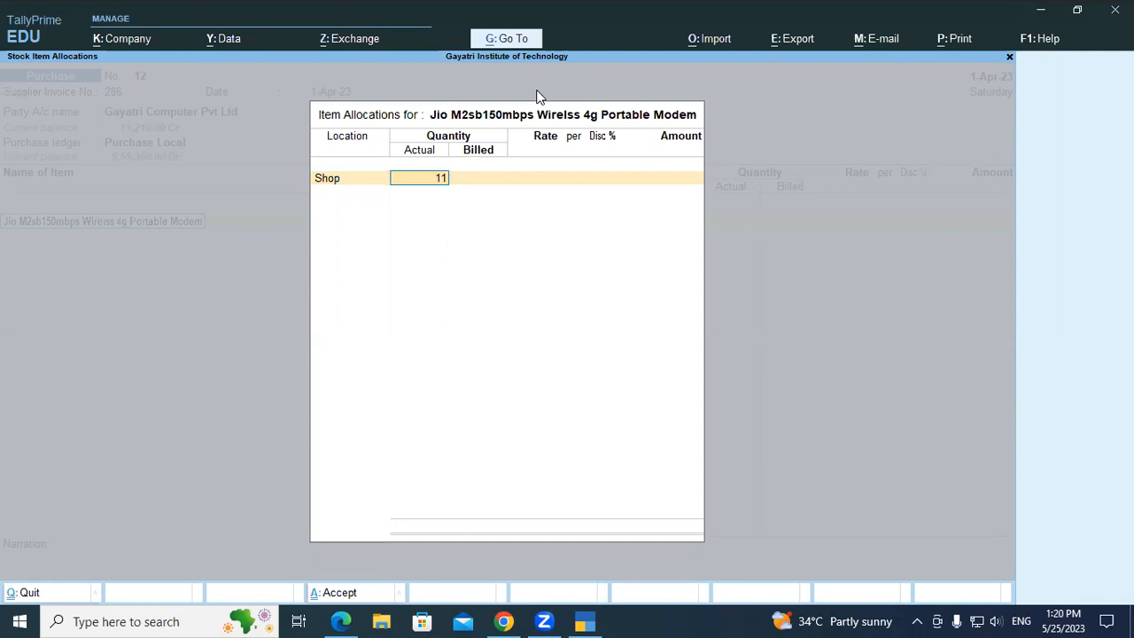
key(Return)
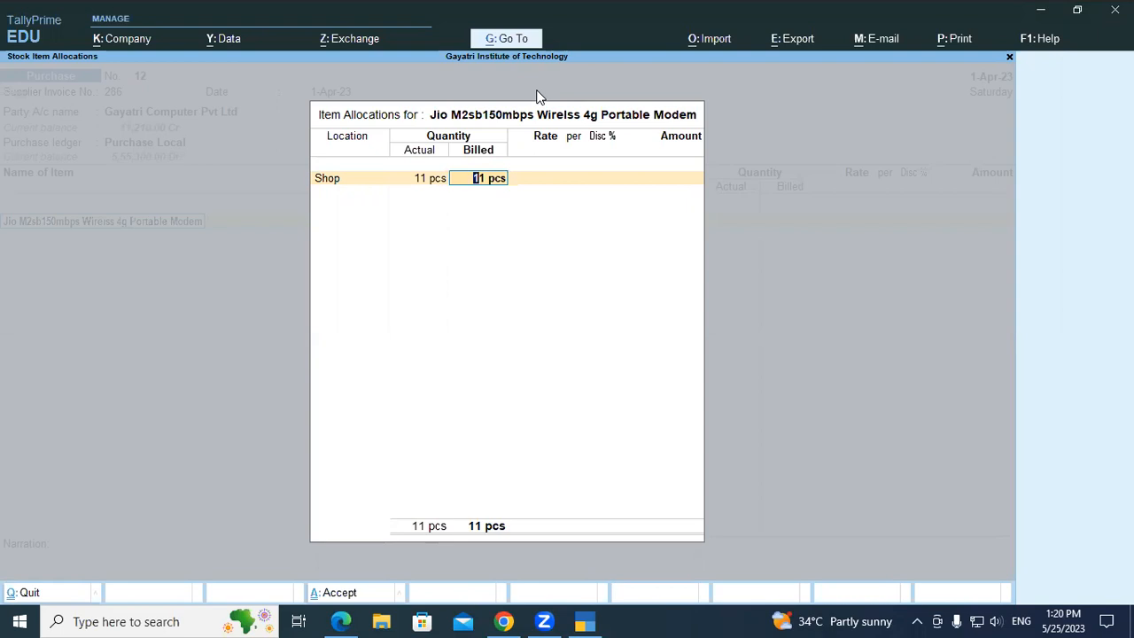
Set the modem's billed quantity to 10 pcs and its rate to 950 per piece, and accept the item allocation.
text(10)
key(Return)
text(950)
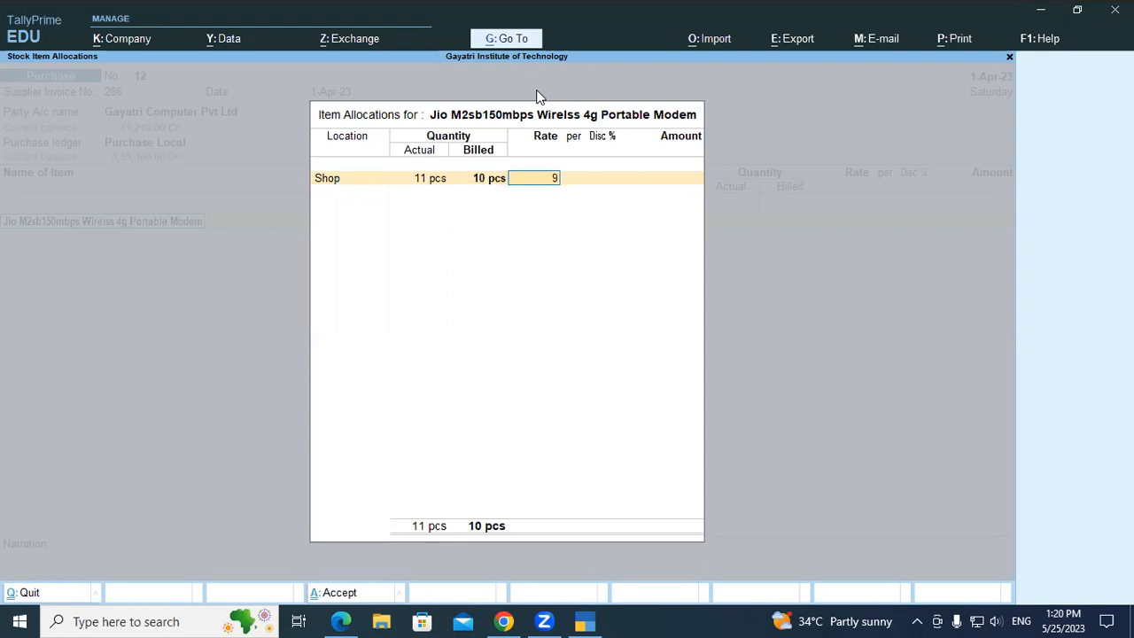
key(Return)
key(Return)
key(Return)
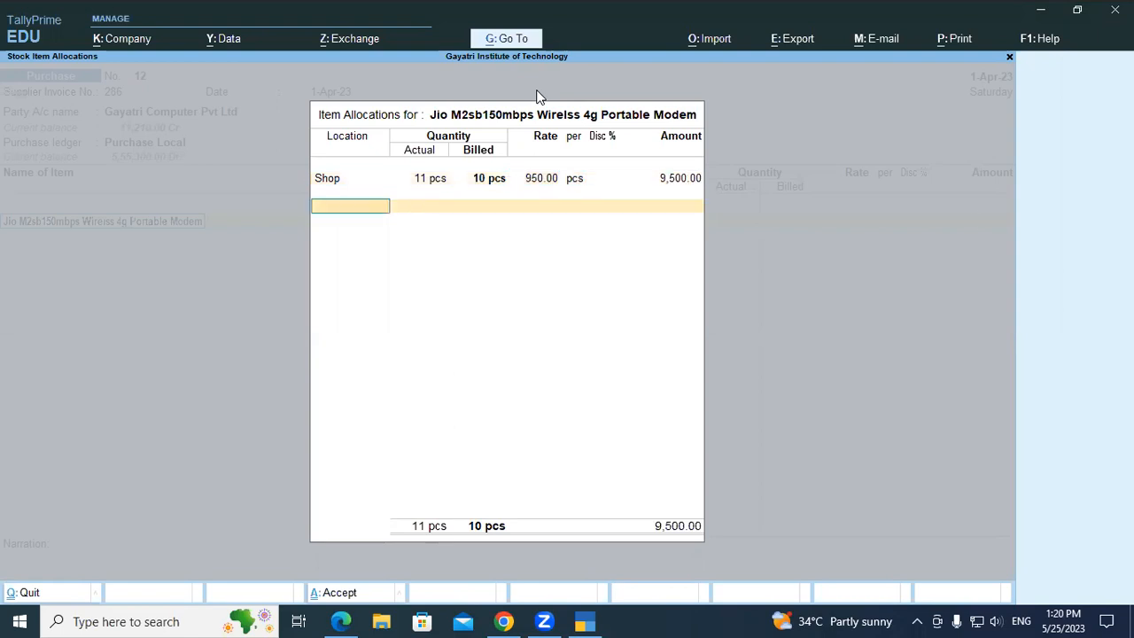
key(Return)
key(Return)
key(Return)
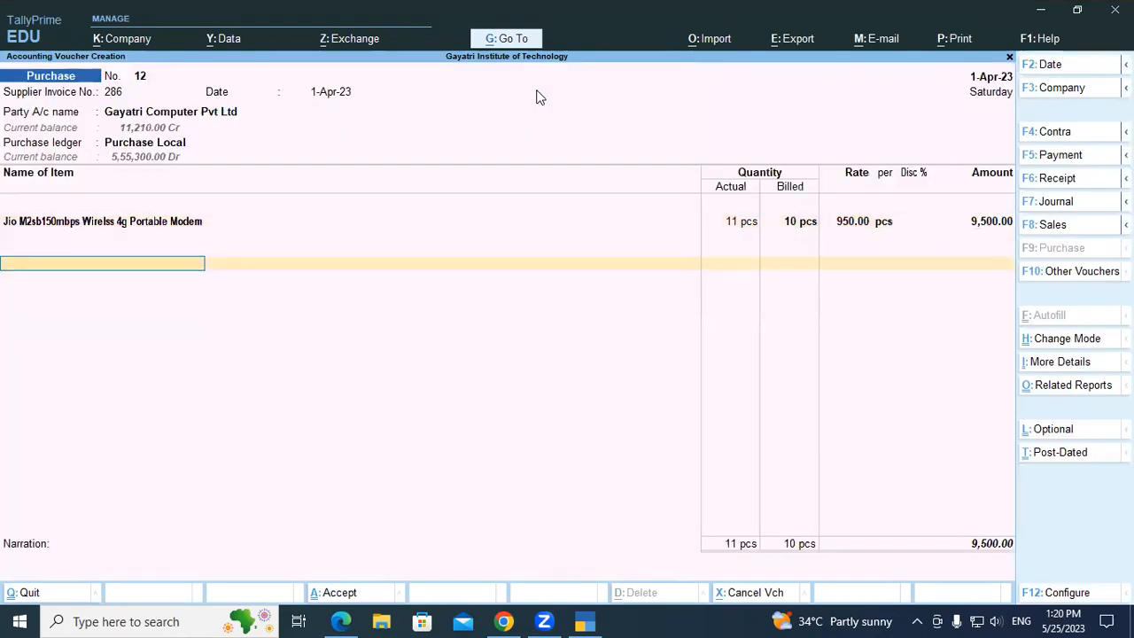
Add the Central Tax and State Tax ledgers below the modem item with their calculated amounts.
text(Cen)
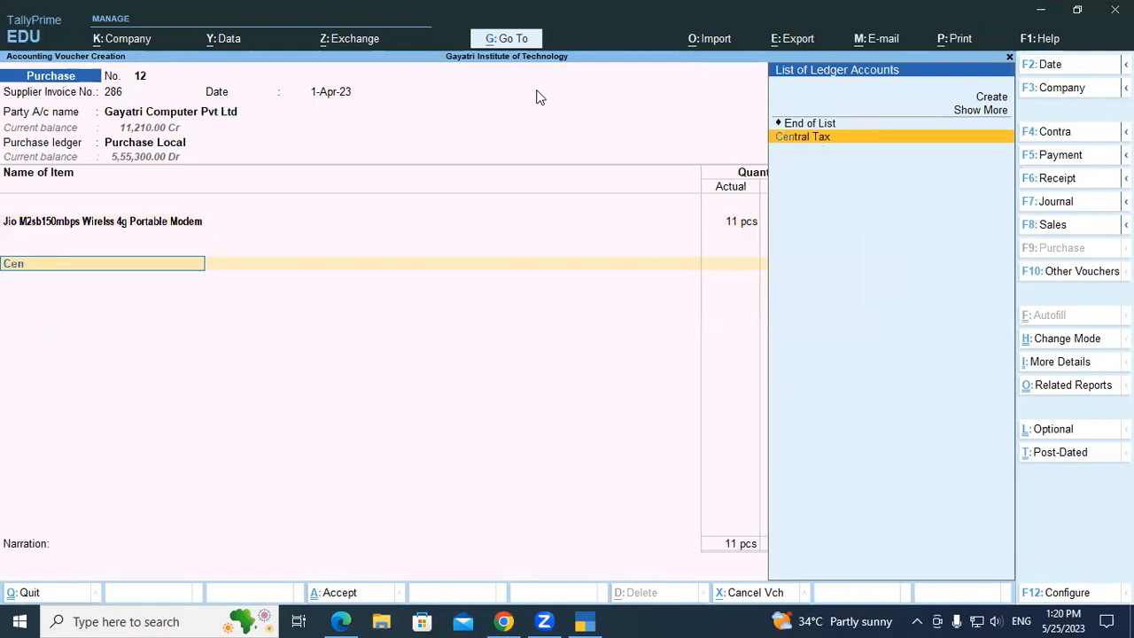
key(Return)
key(Return)
text(St)
key(Return)
key(Return)
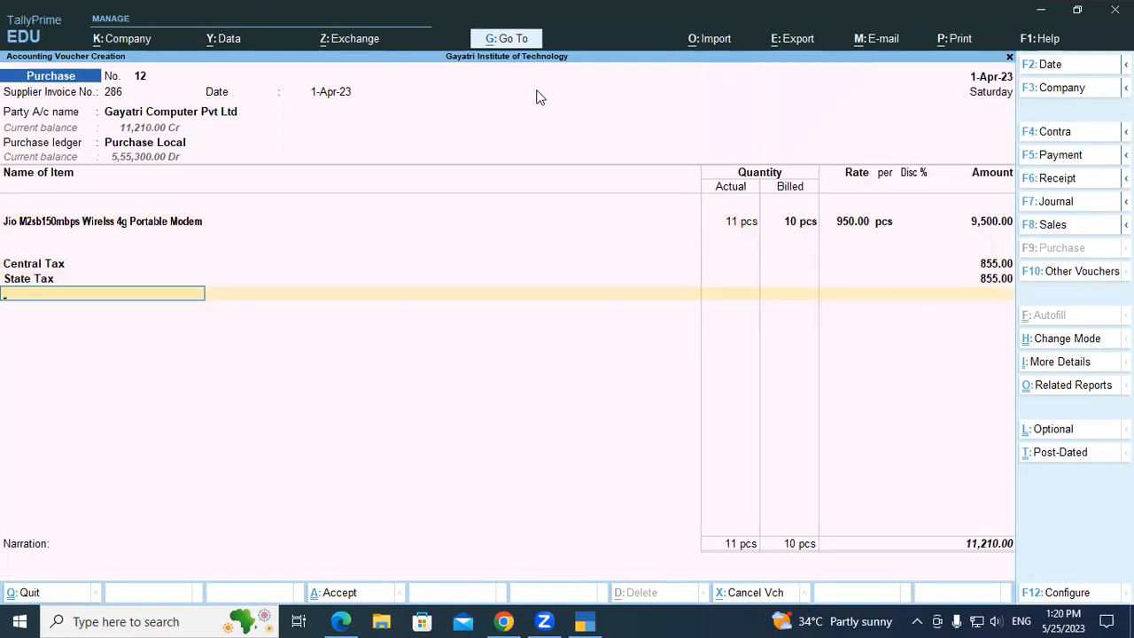
Accept the bill-wise details as New Ref 286 for the full amount and save the purchase voucher.
key(Return)
key(Return)
key(Return)
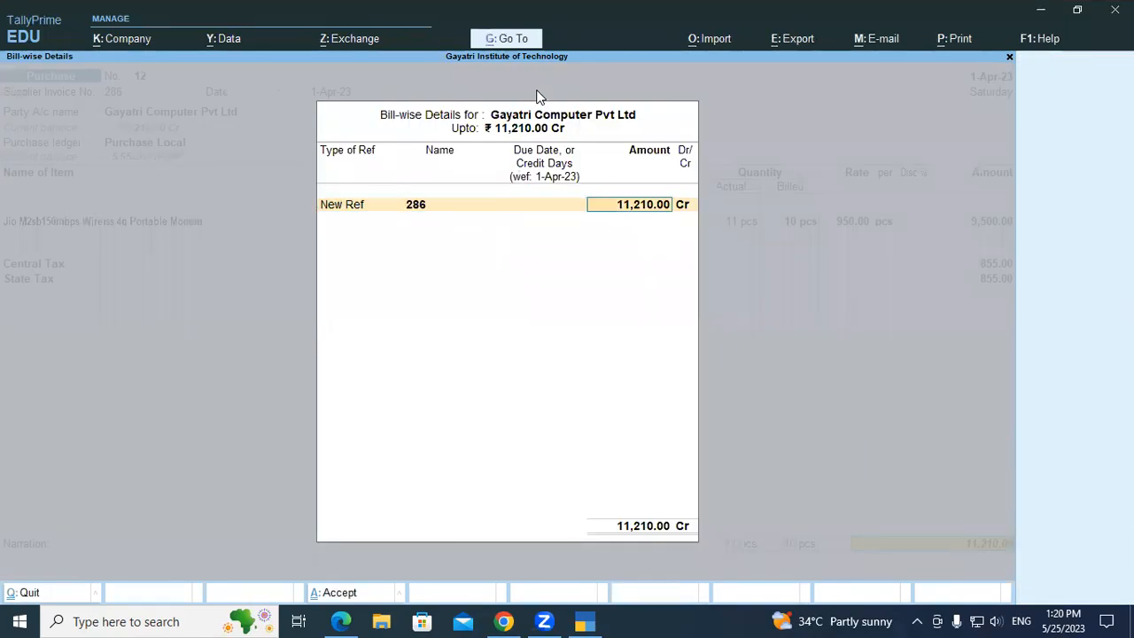
key(Return)
key(Return)
key(Return)
key(Return)
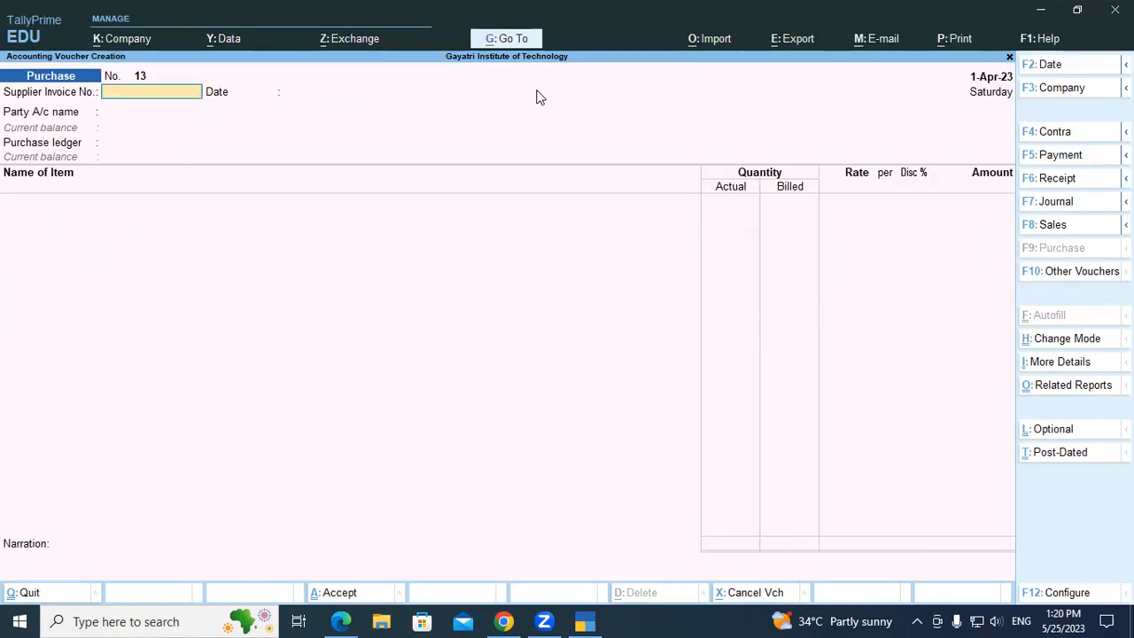
Reopen the saved purchase voucher, examine the quantities in its enlarged print preview, and close the preview.
key(Page_Up)
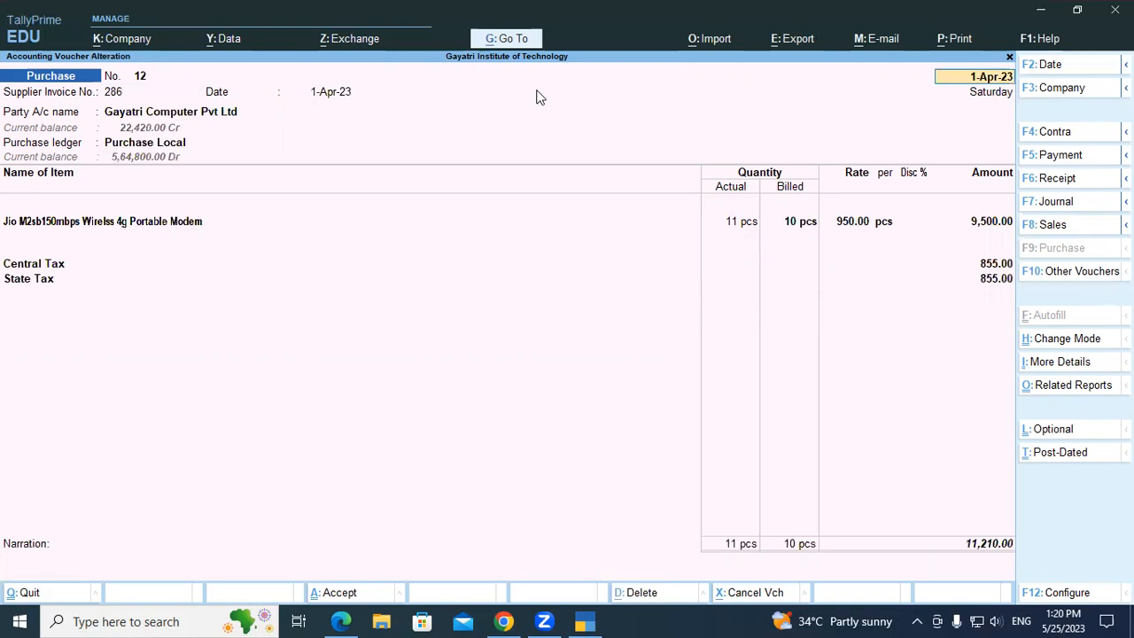
key(alt+p)
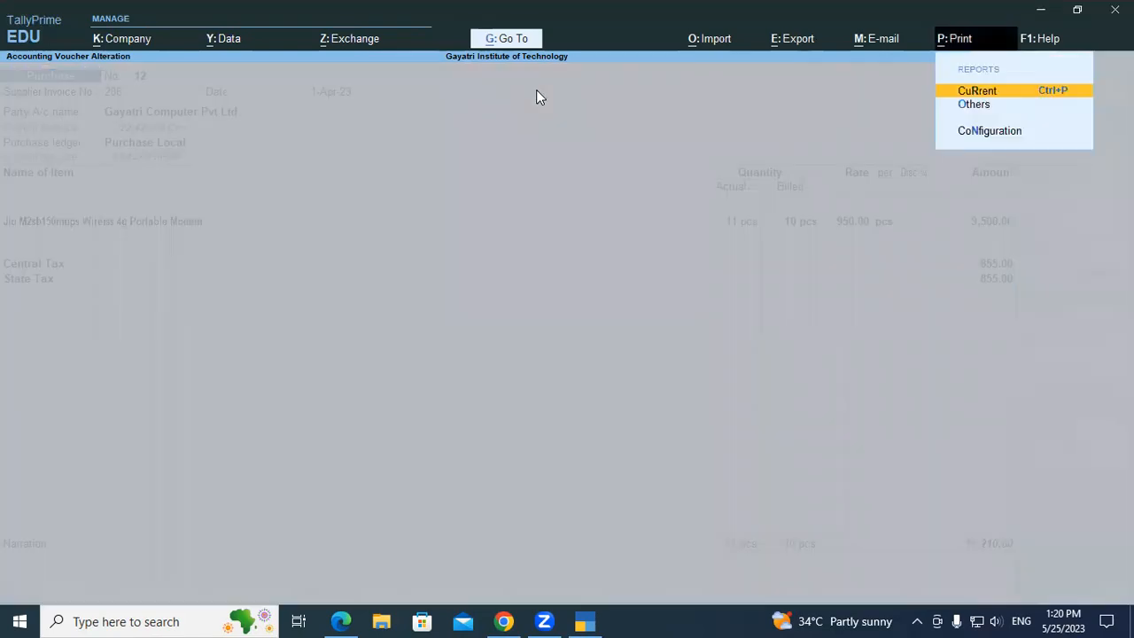
key(Return)
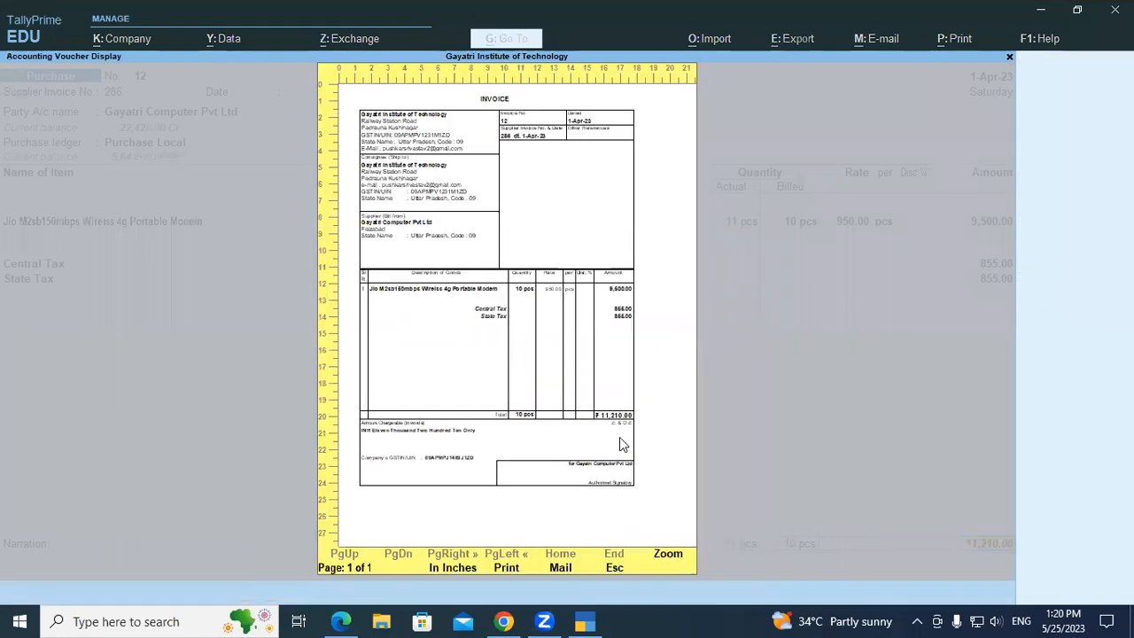
click(668, 555)
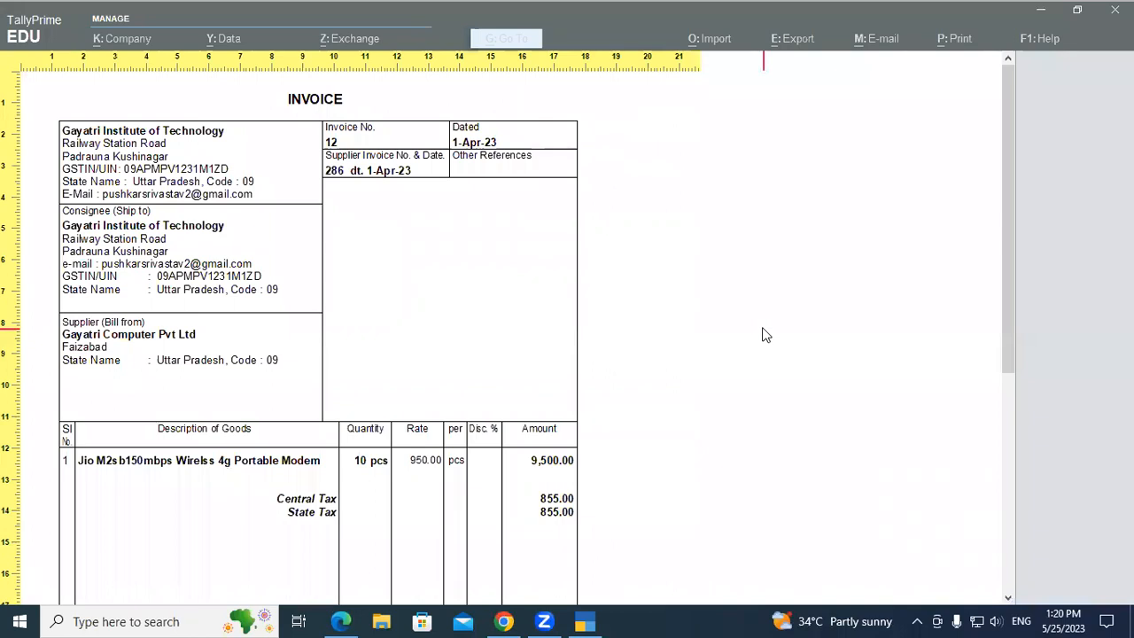
drag(1005, 211, 1012, 368)
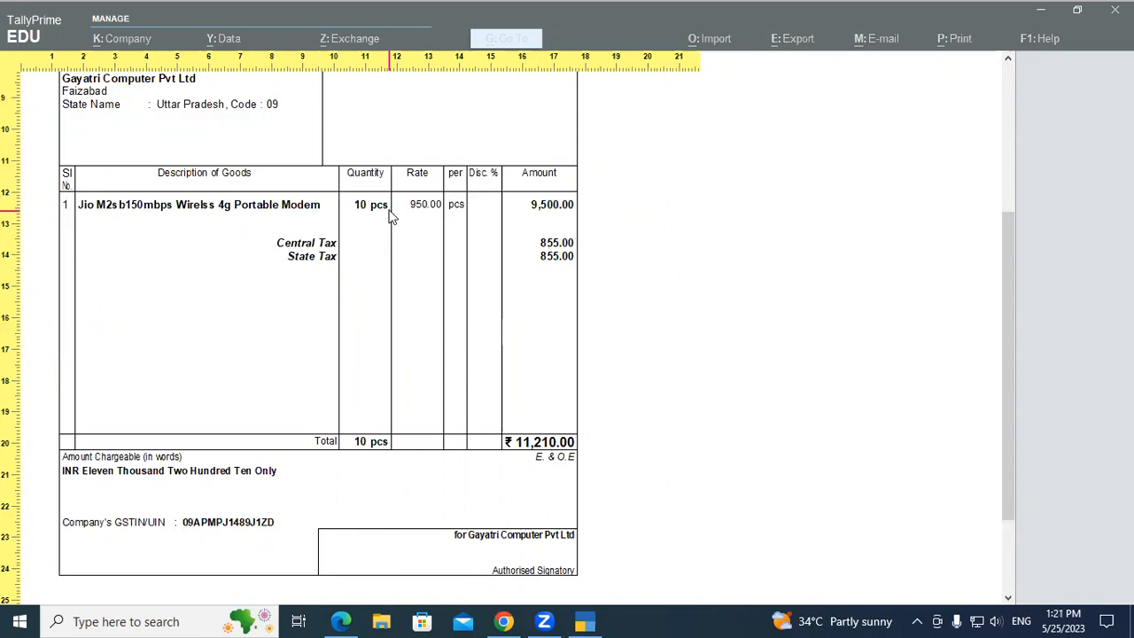
key(Escape)
key(Escape)
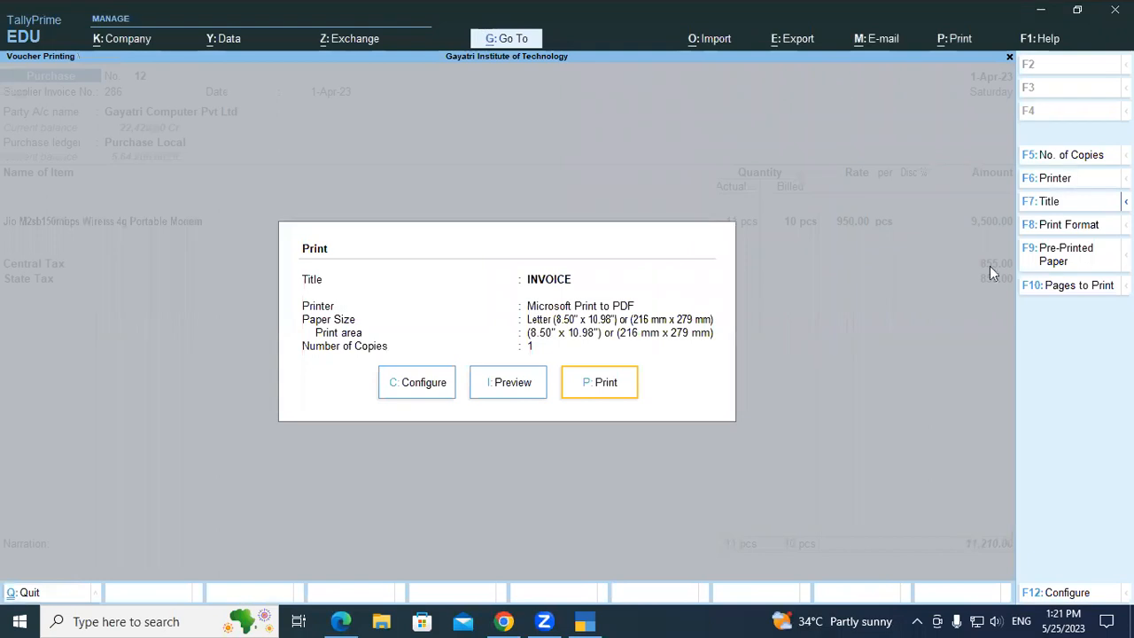
Examine the invoice's print configuration options from Voucher Details through Printer Settings, including Show Actual Quantity, and close the configuration and print dialogs.
click(419, 387)
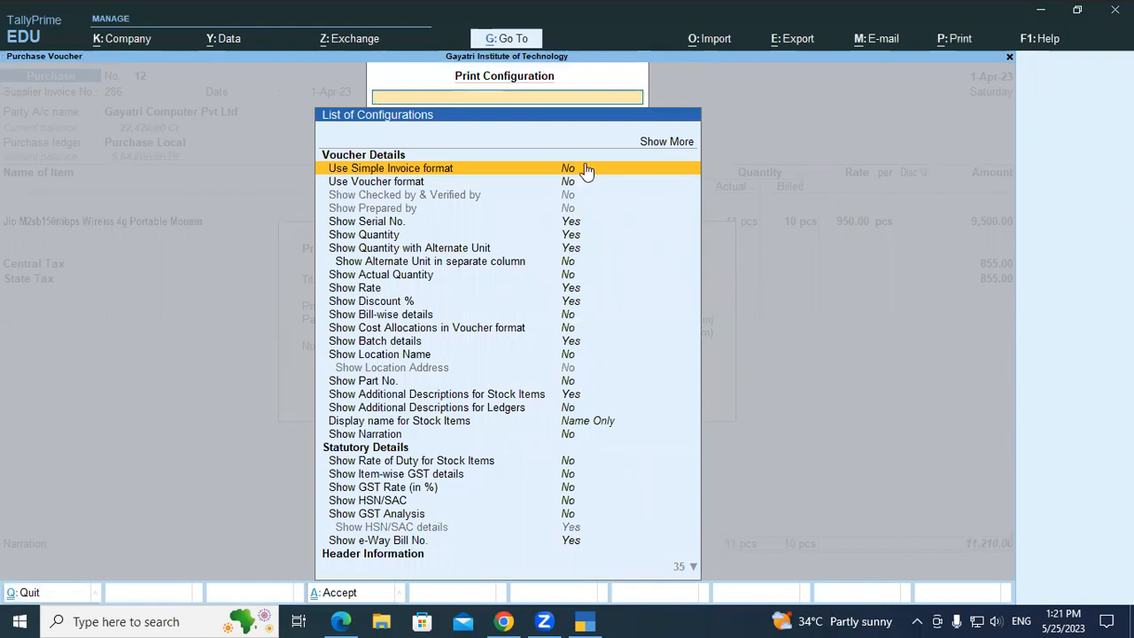
key(Down)
key(Down)
key(Down)
key(Down)
key(Down)
key(Down)
key(Down)
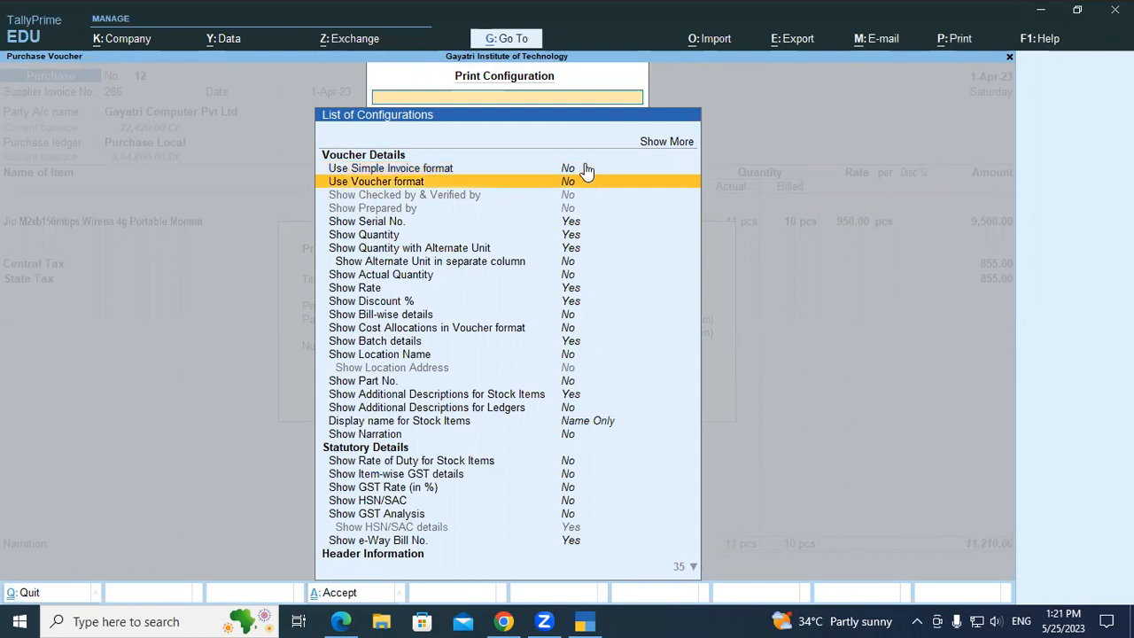
key(Down)
key(Down)
key(Down)
key(Down)
key(Down)
key(Down)
key(Down)
key(Down)
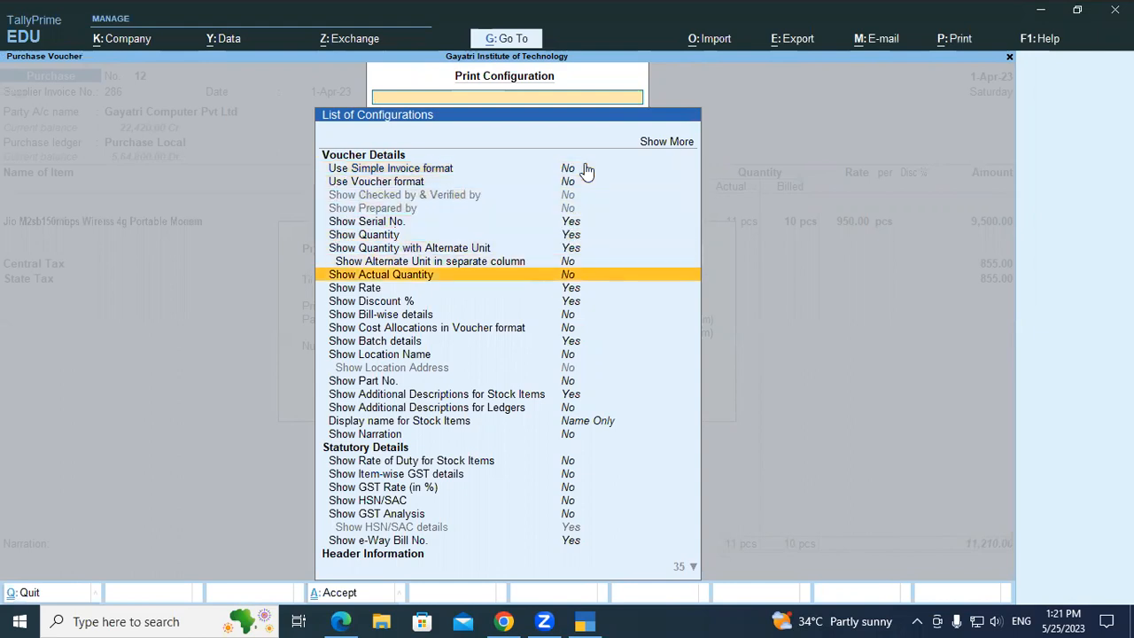
key(Down)
key(Down)
key(Down)
key(Down)
key(Down)
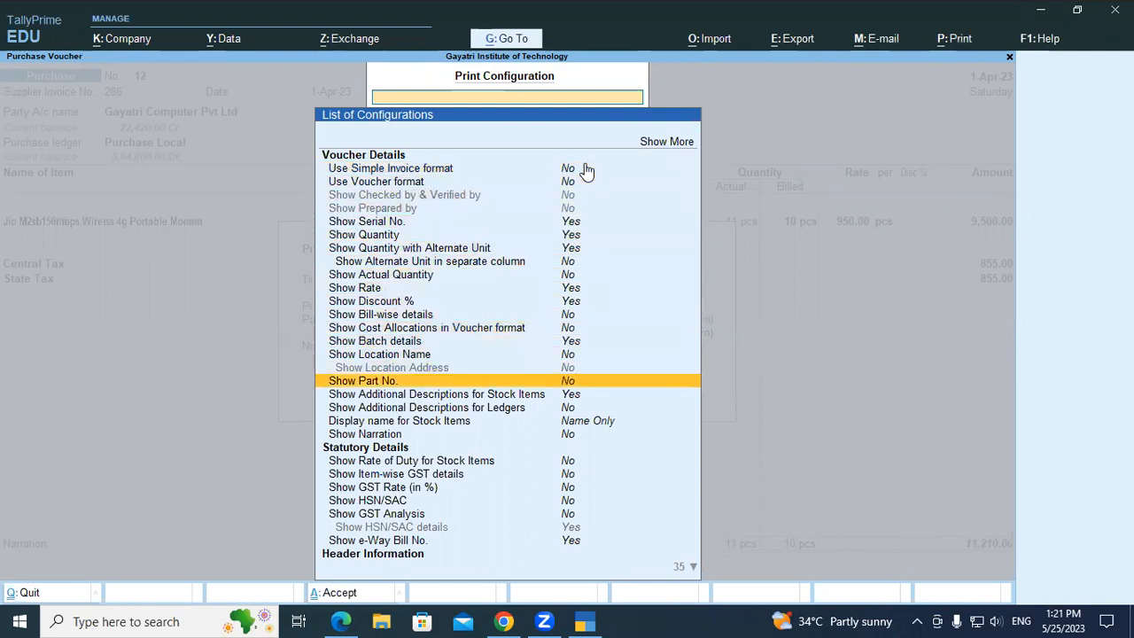
key(Down)
key(Down)
key(Down)
key(Down)
key(Down)
key(Down)
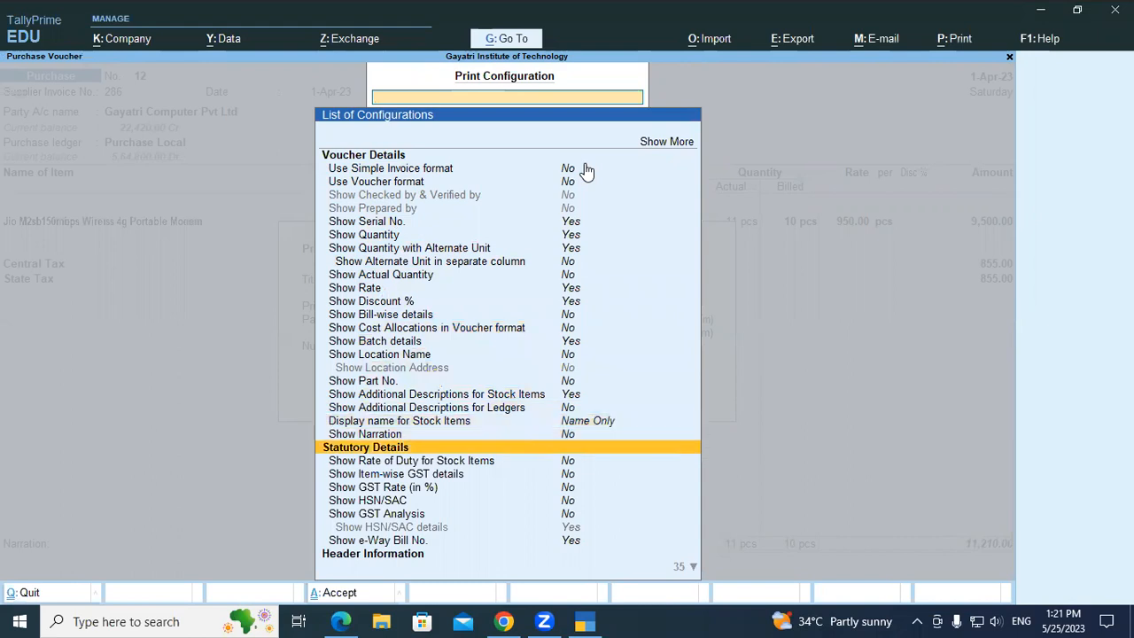
key(Down)
key(Down)
key(Down)
key(Down)
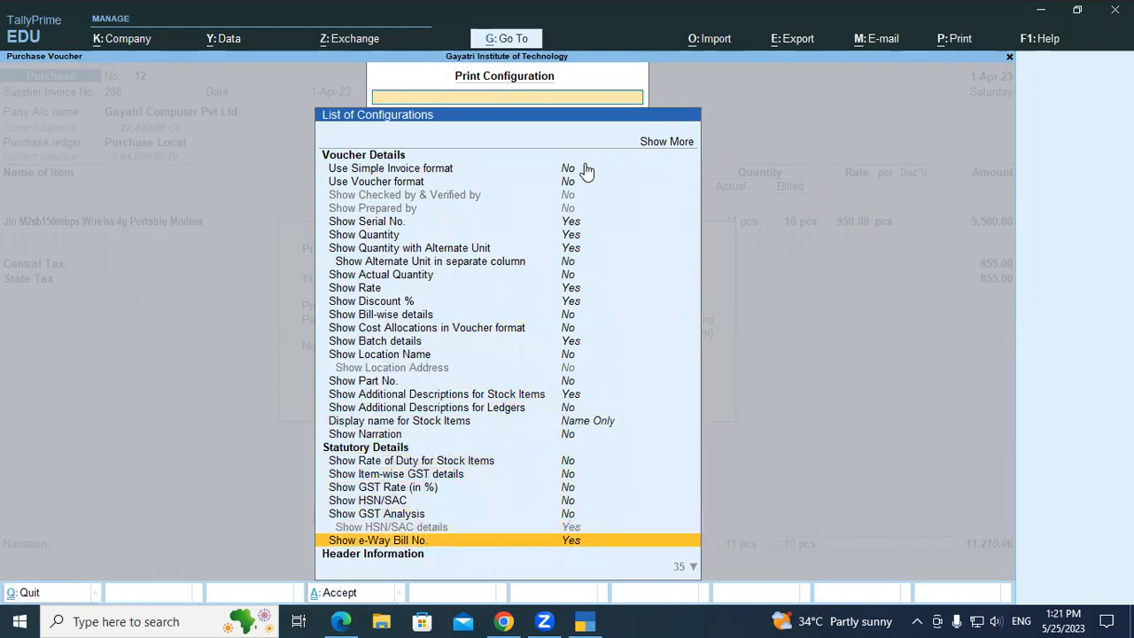
key(Down)
key(Down)
key(Down)
key(Down)
key(Down)
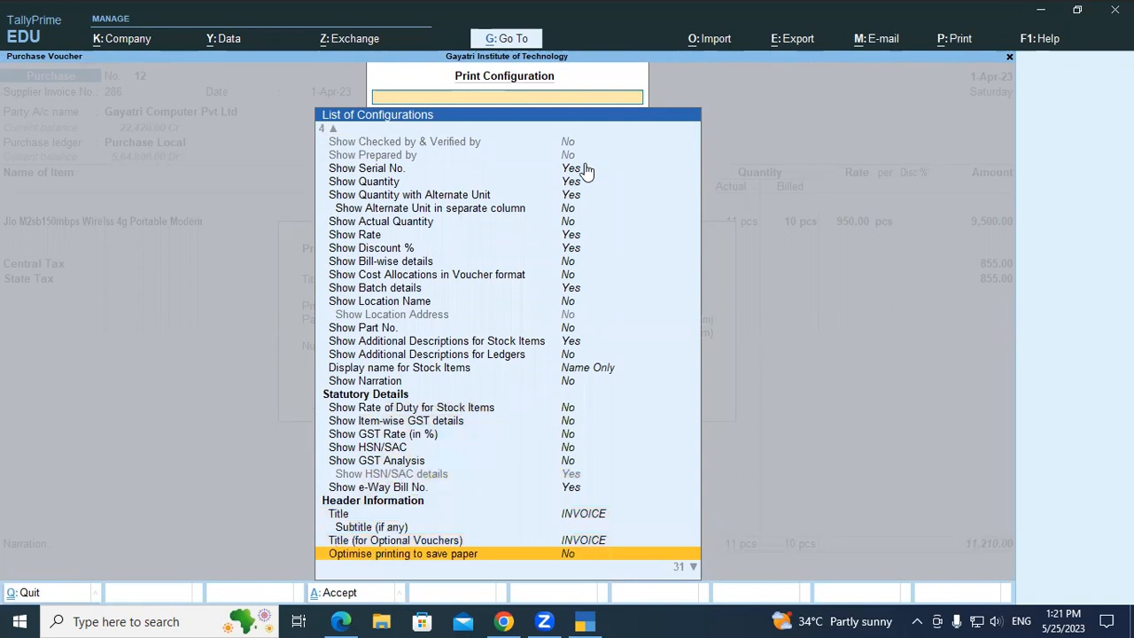
key(Down)
key(Down)
key(Down)
key(Down)
key(Down)
key(Down)
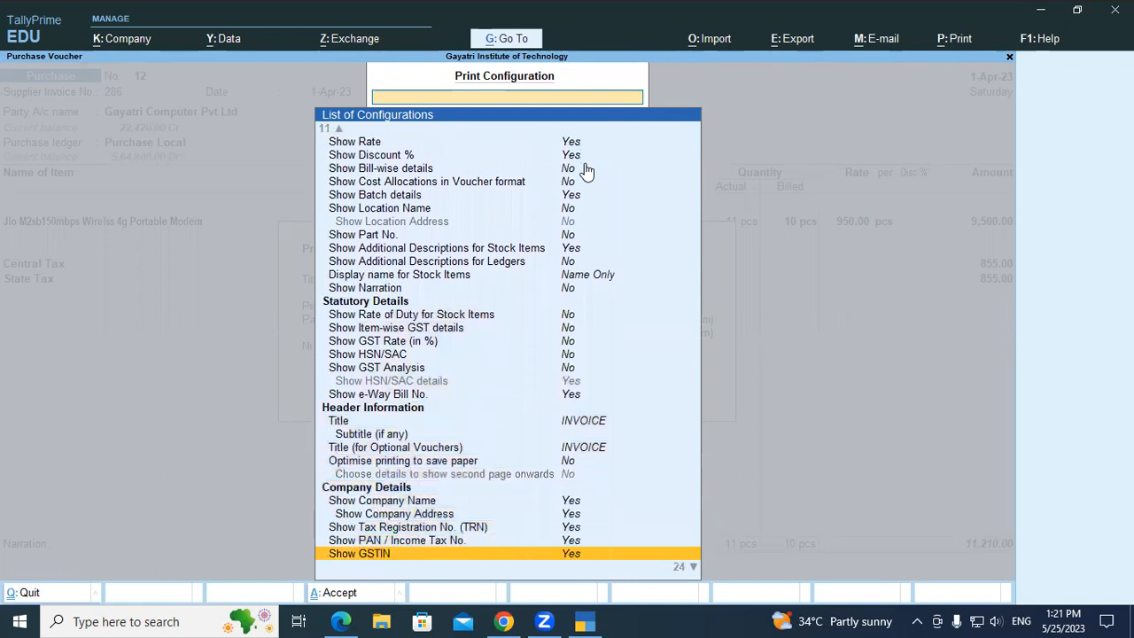
key(Down)
key(Down)
key(Down)
key(Down)
key(Down)
key(Down)
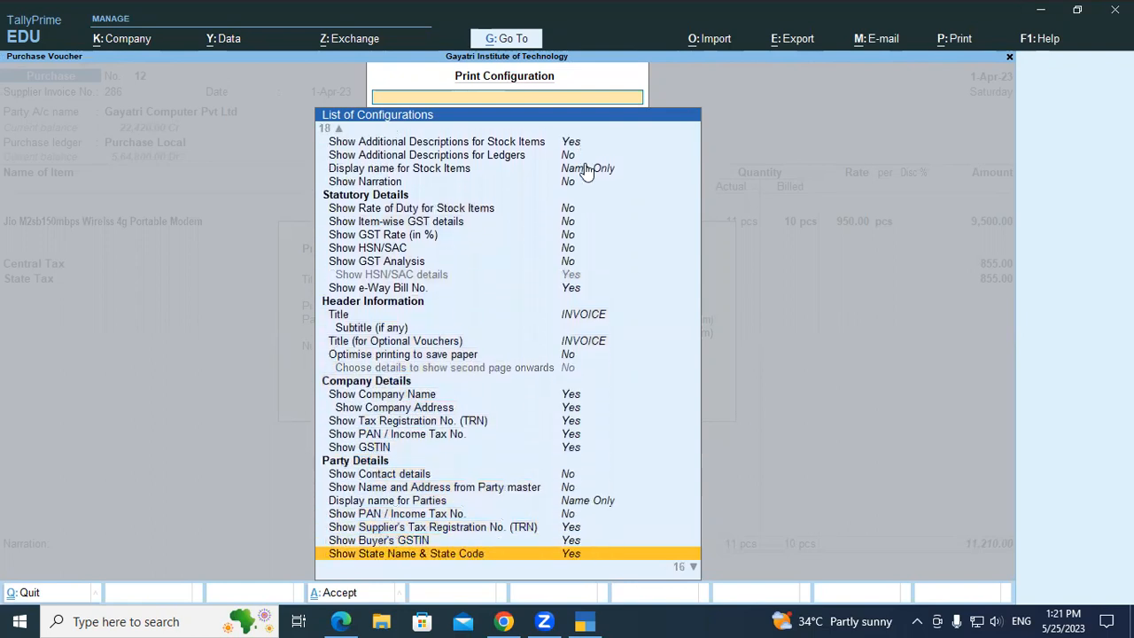
key(Down)
key(Down)
key(Down)
key(Down)
key(Down)
key(Down)
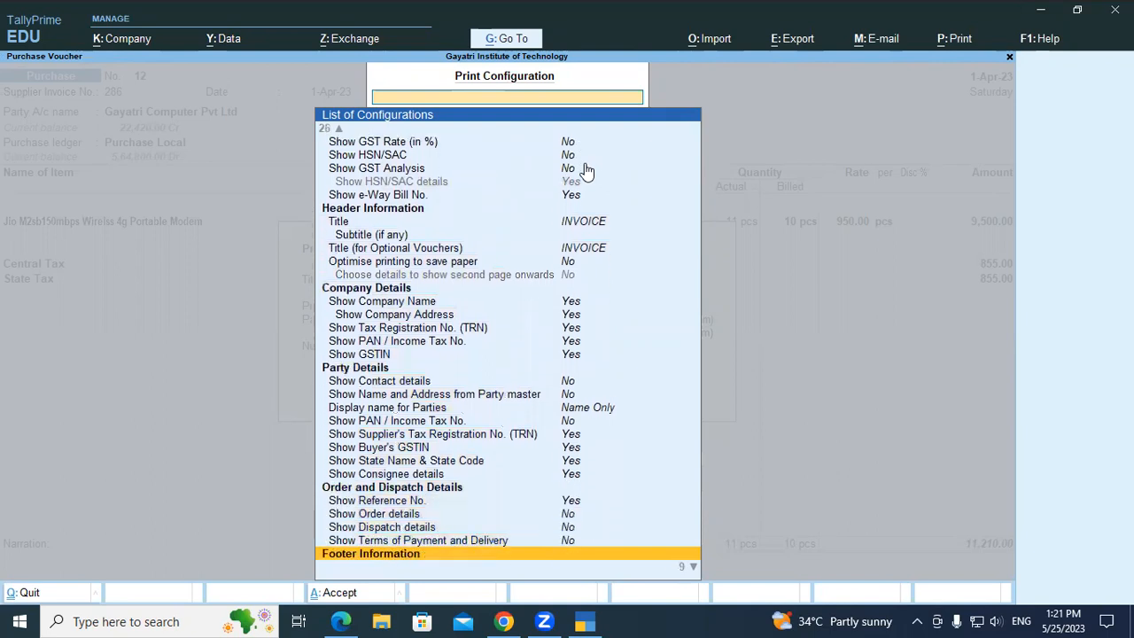
key(Down)
key(Down)
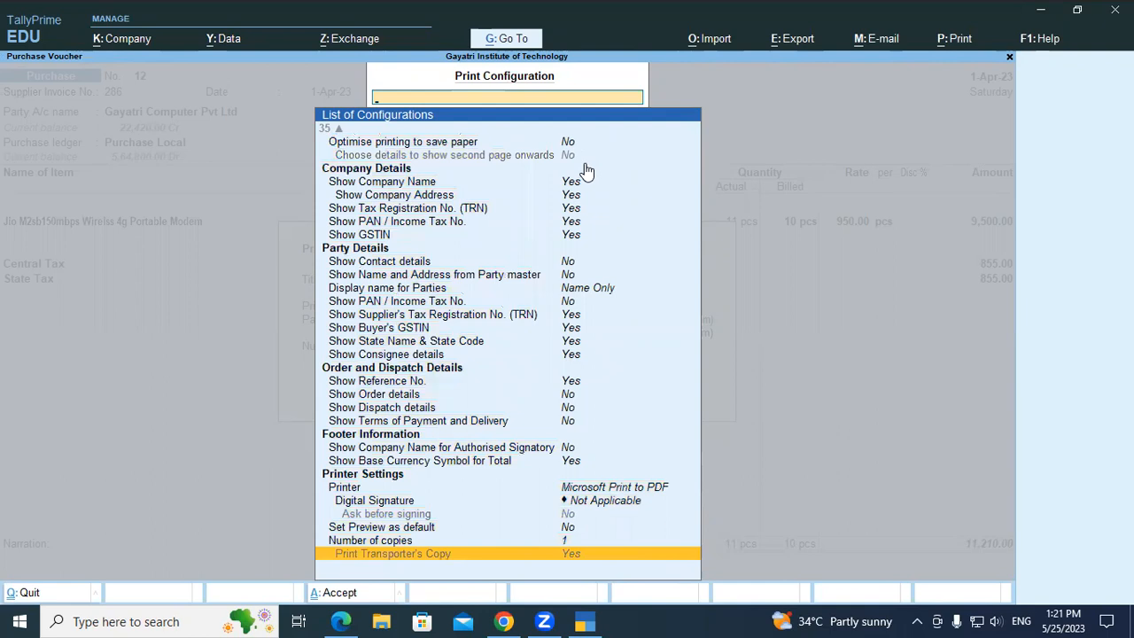
key(Escape)
key(Escape)
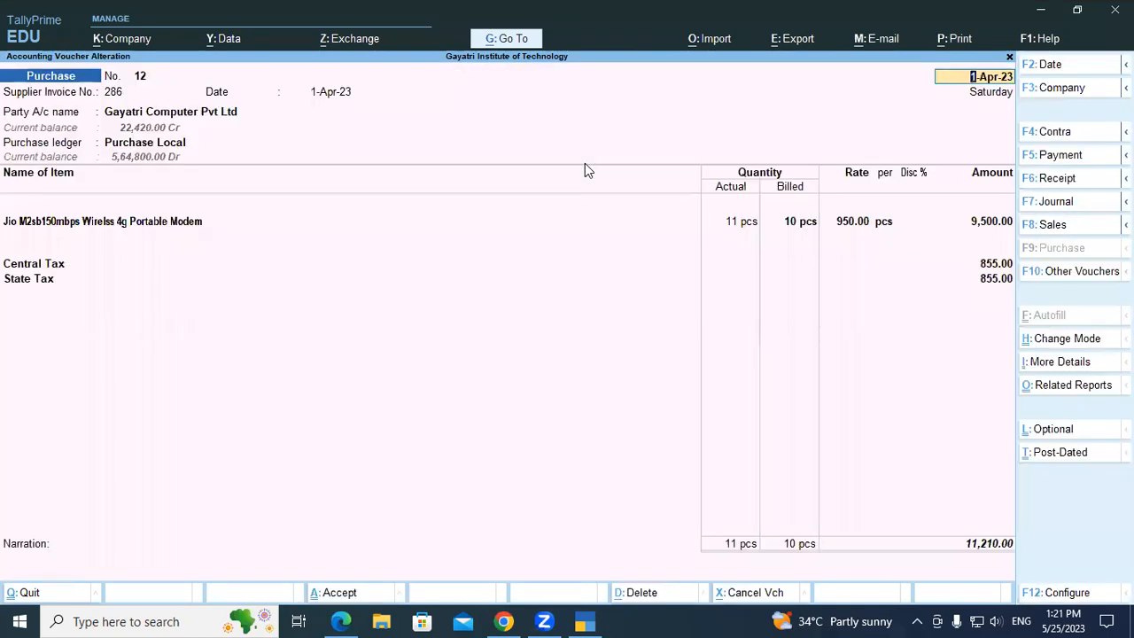
In the purchase voucher's configuration, set Show more configurations and Show all configurations to Yes.
click(1050, 592)
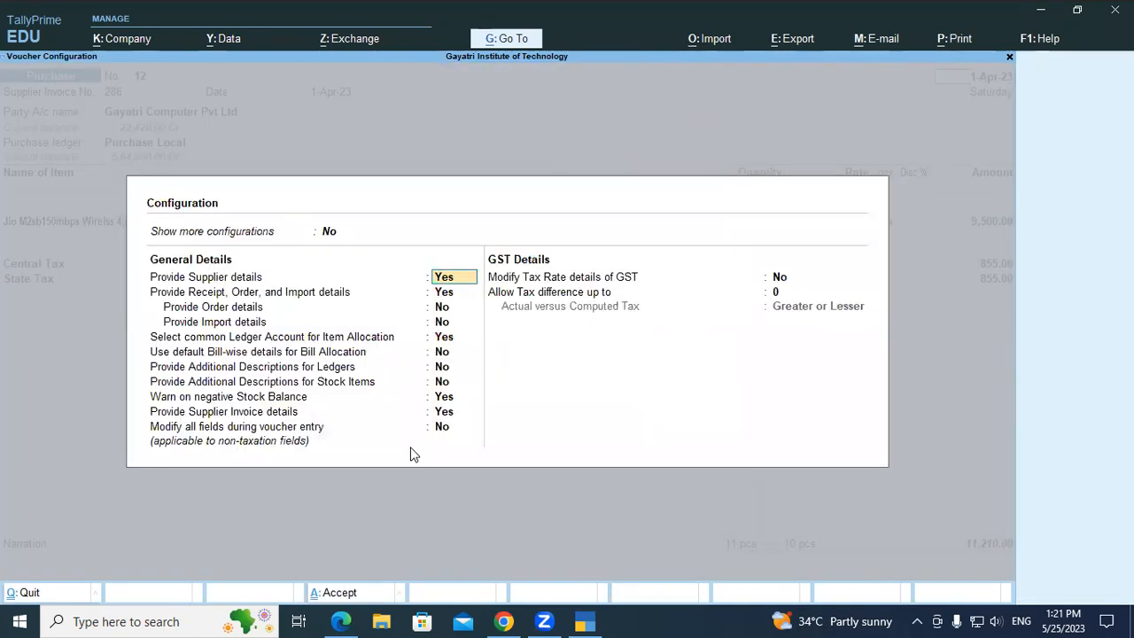
click(328, 233)
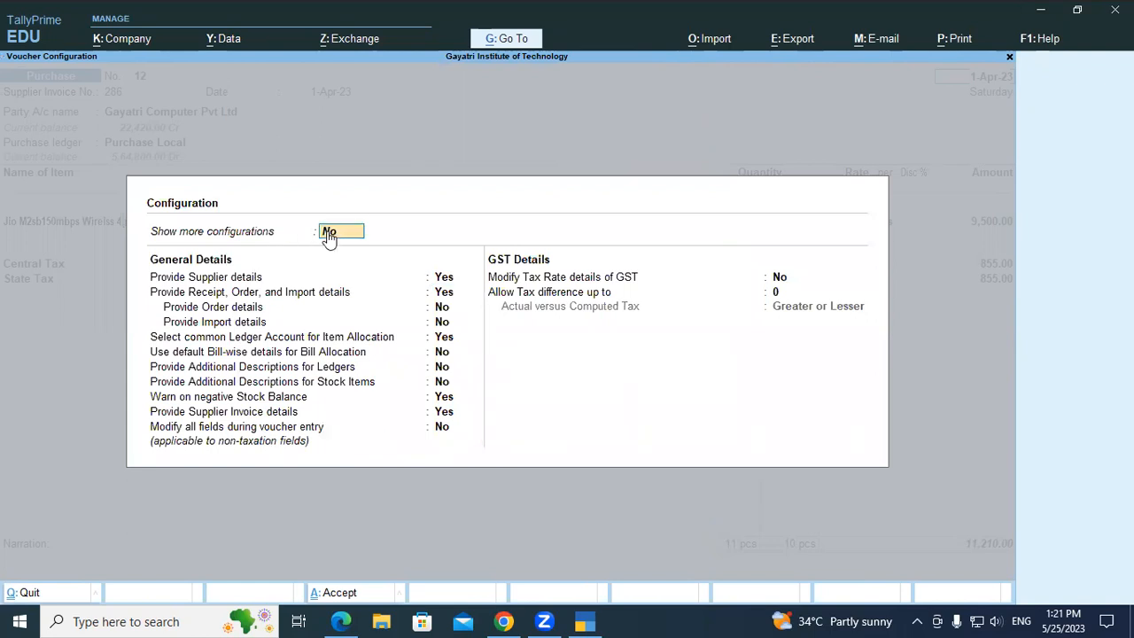
key(y)
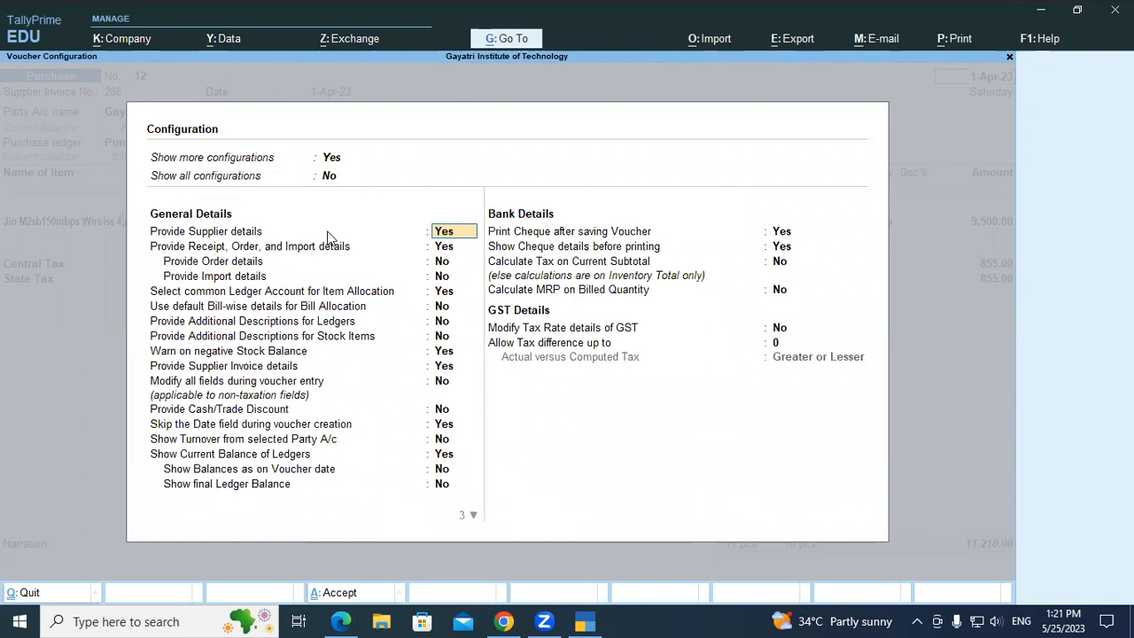
key(Up)
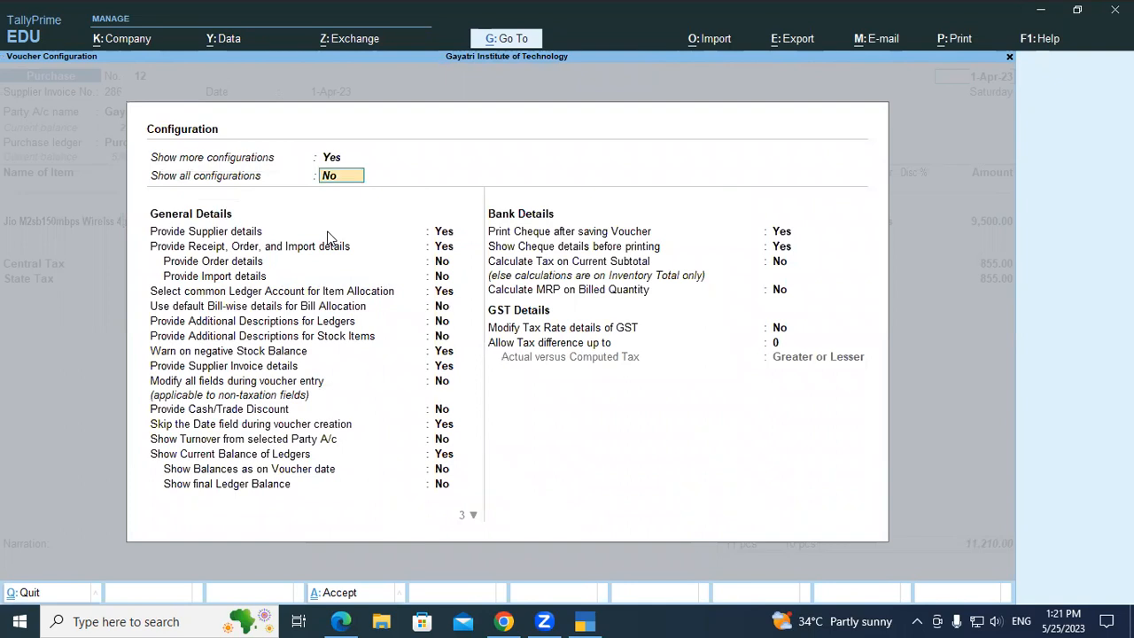
key(y)
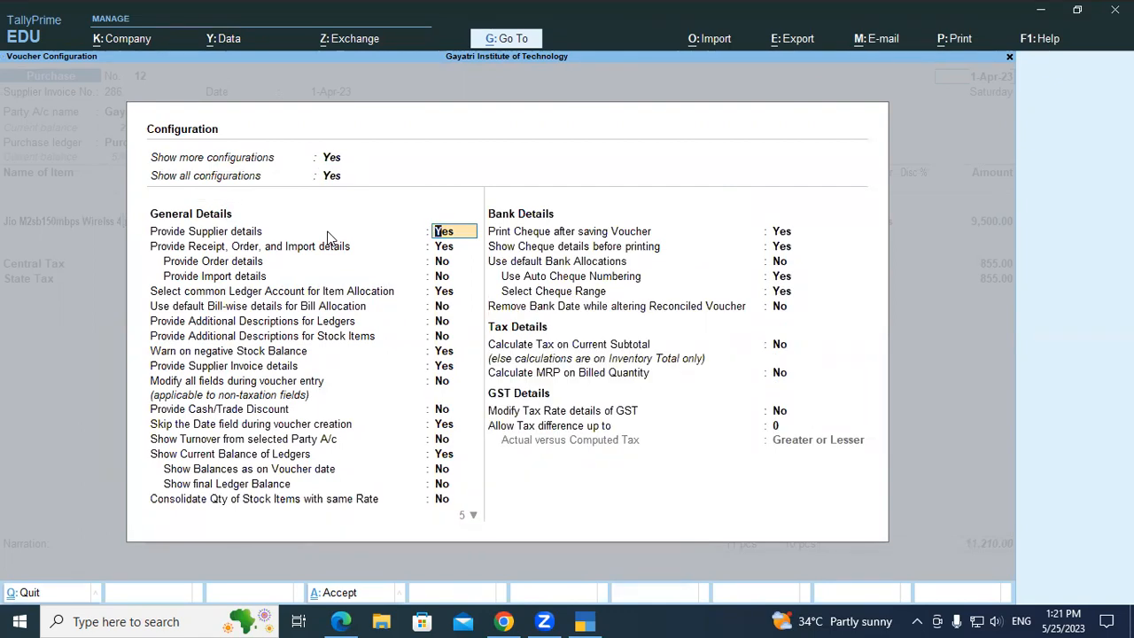
Go through the General Details options as far as Show Current Balance of Ledgers and accept the voucher configuration.
key(Return)
key(Return)
key(Return)
key(Return)
key(Return)
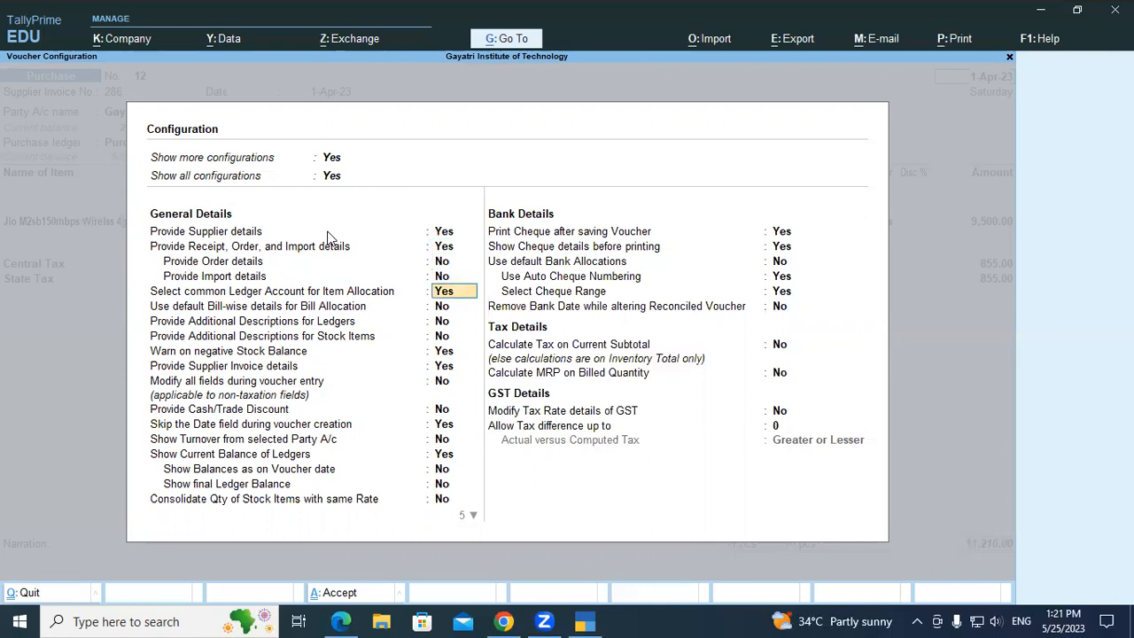
key(Return)
key(Return)
key(Return)
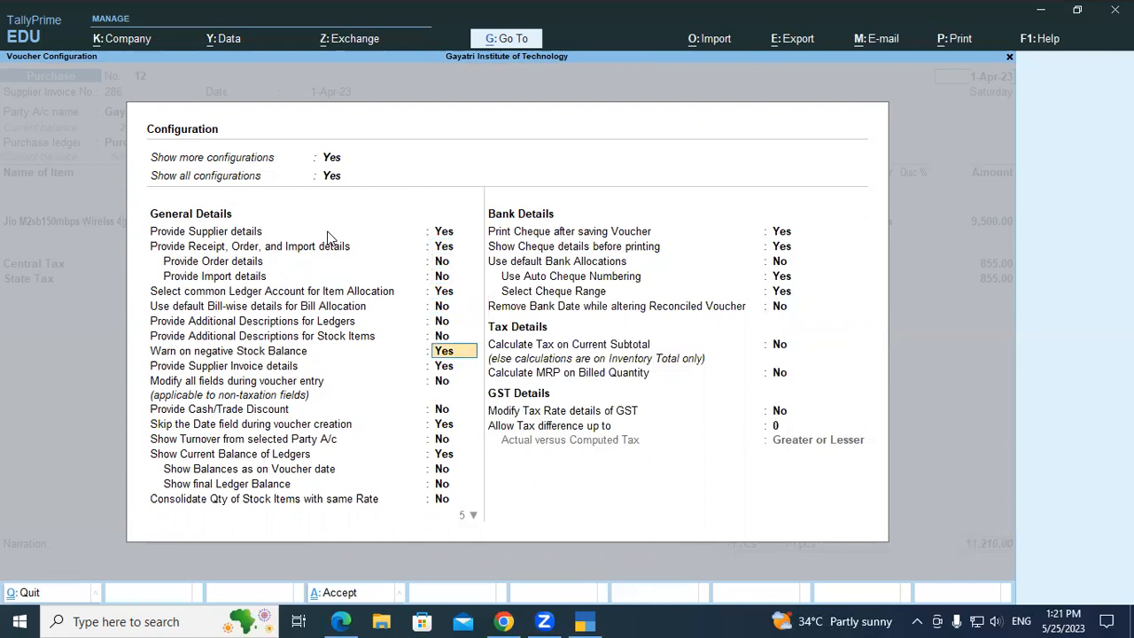
key(Return)
key(Return)
key(Return)
key(Return)
key(Return)
key(Return)
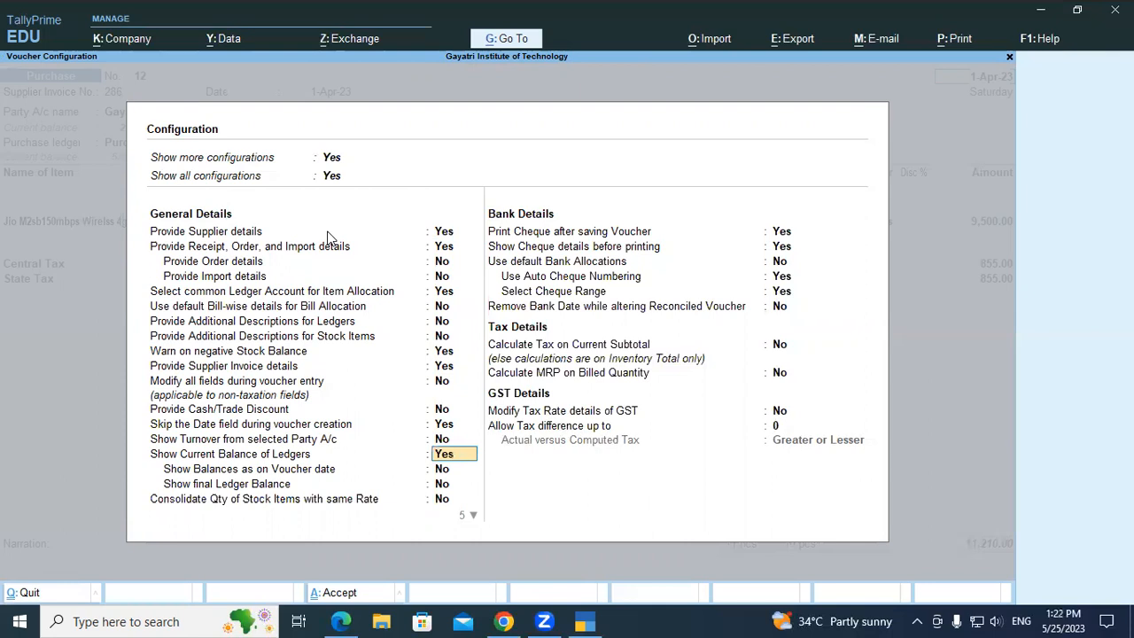
key(ctrl+a)
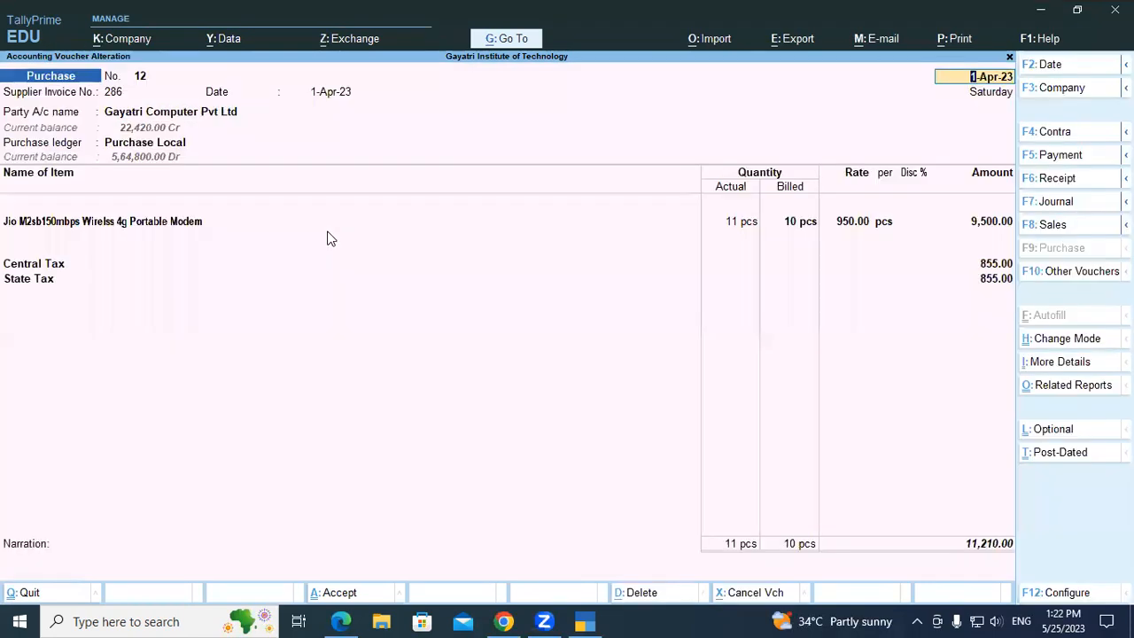
Save the altered purchase voucher, quit voucher creation and open the Day Book.
key(ctrl)
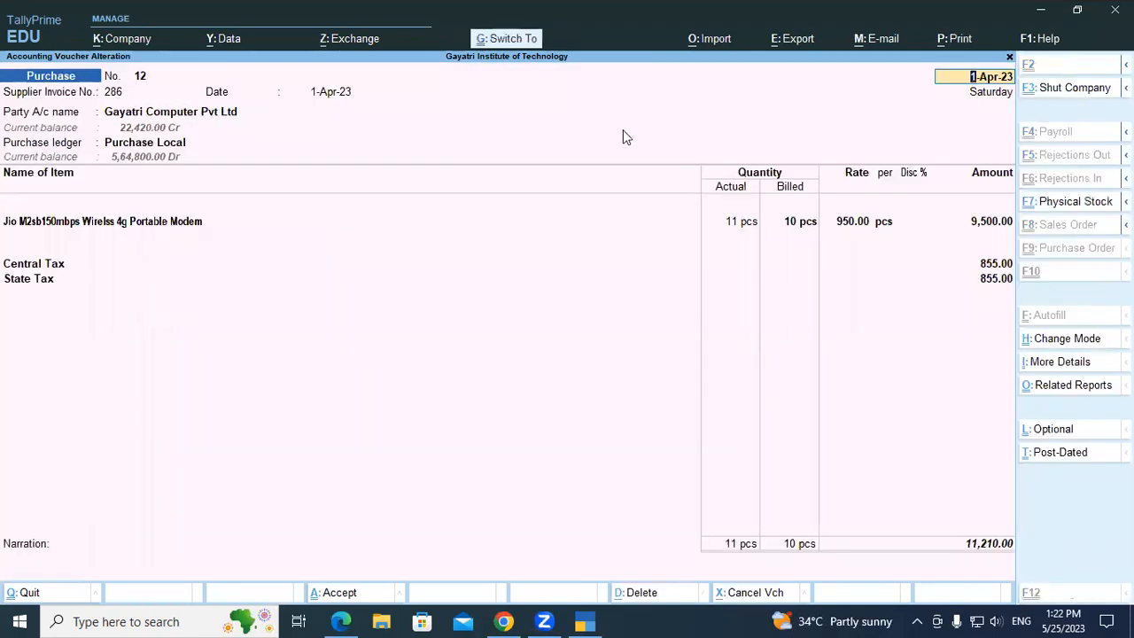
key(ctrl+a)
key(Escape)
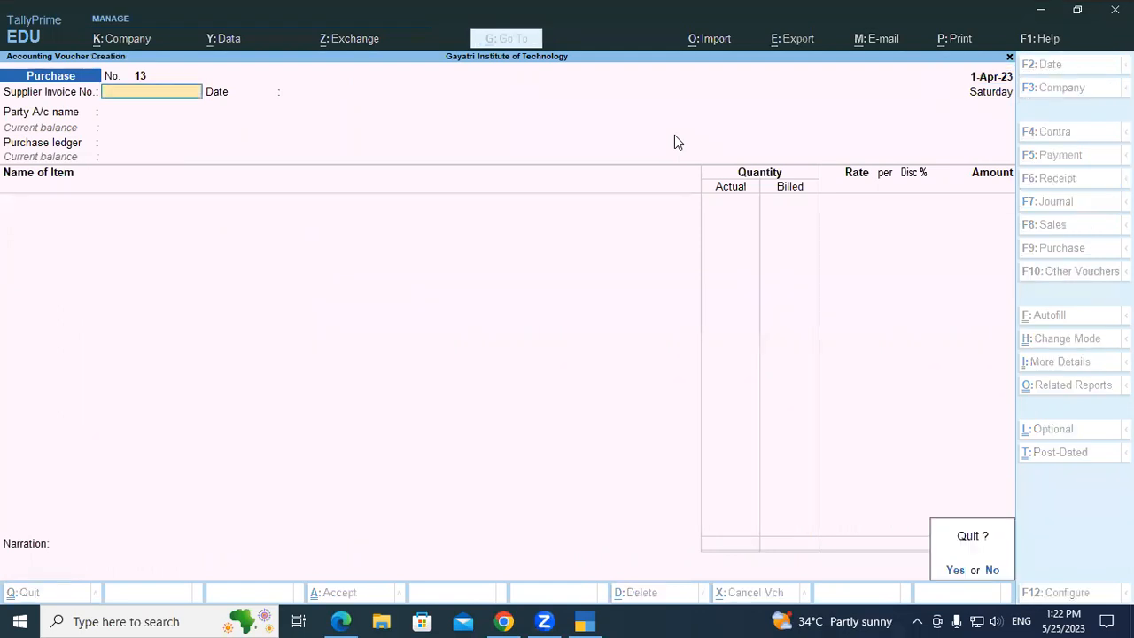
key(y)
key(k)
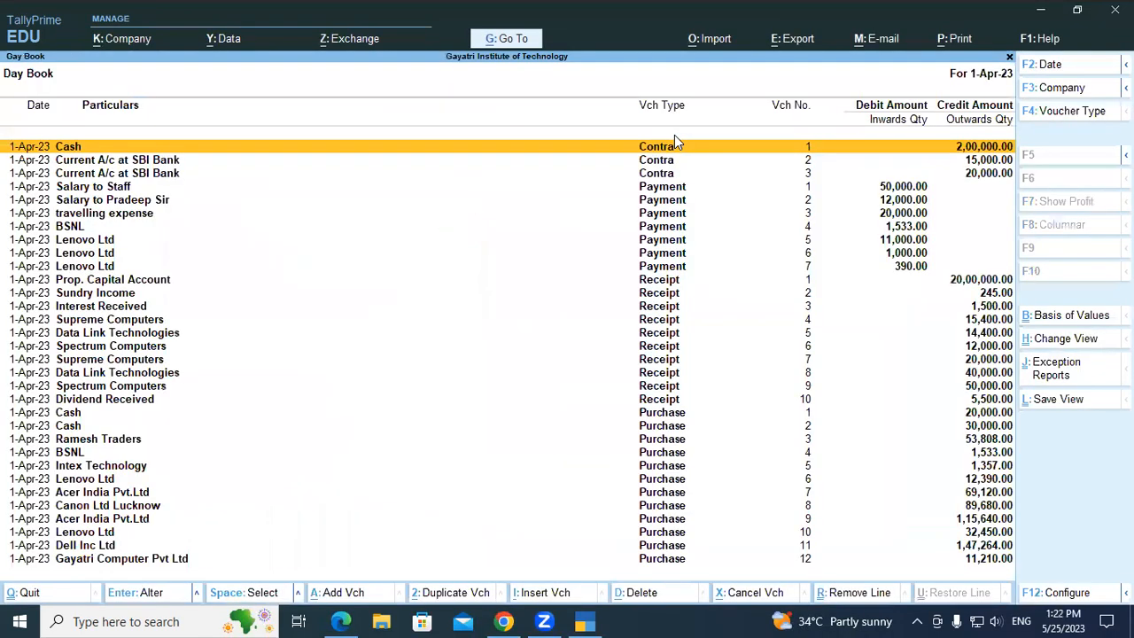
Open purchase voucher 12 of Gayatri Computer Pvt Ltd from the Day Book.
key(Down)
key(Down)
key(Down)
key(Down)
key(Down)
key(Down)
key(Down)
key(Down)
key(Down)
key(Down)
key(Down)
key(Down)
key(Down)
key(Down)
key(Down)
key(Down)
key(Down)
key(Down)
key(Down)
key(Down)
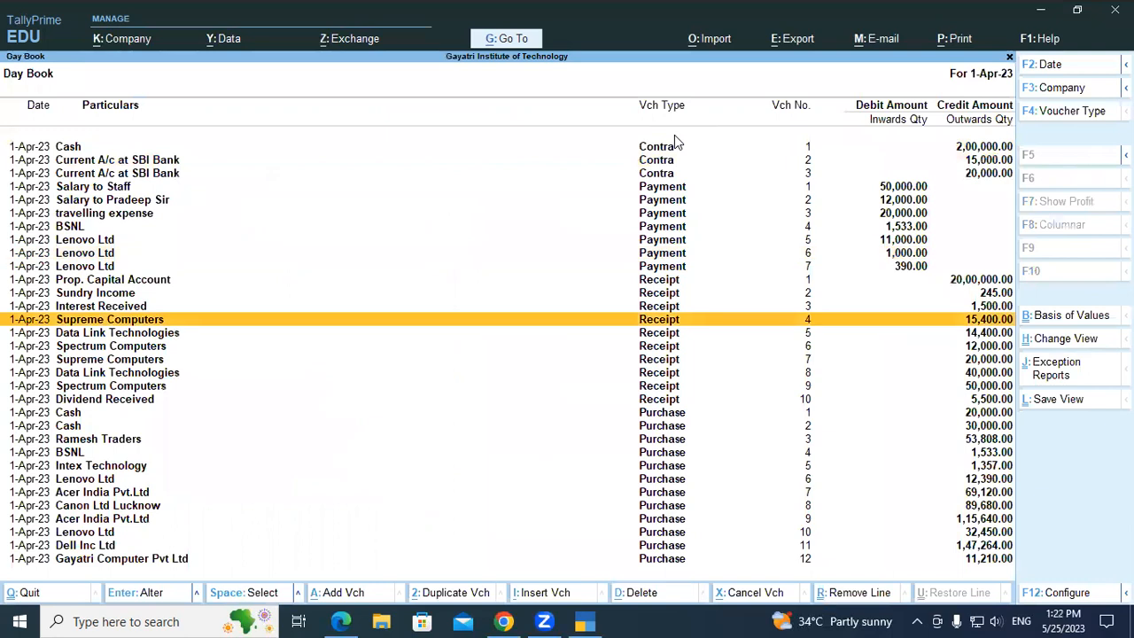
key(Return)
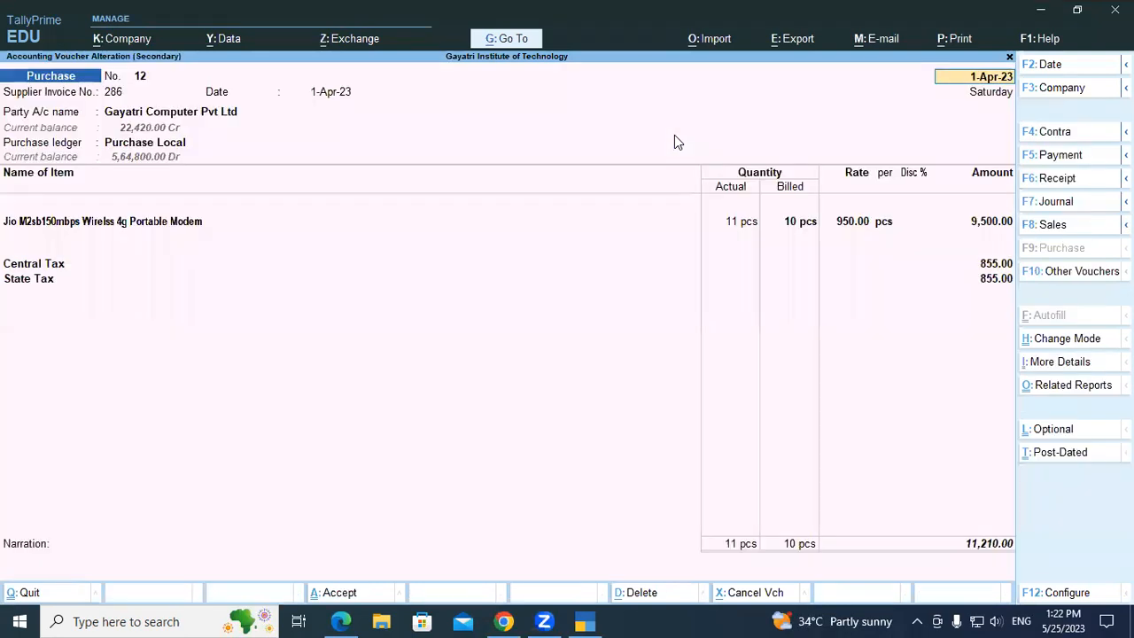
Examine the invoice in an enlarged print preview, close it, and accept the voucher to return to the Gateway of Tally.
key(alt+p)
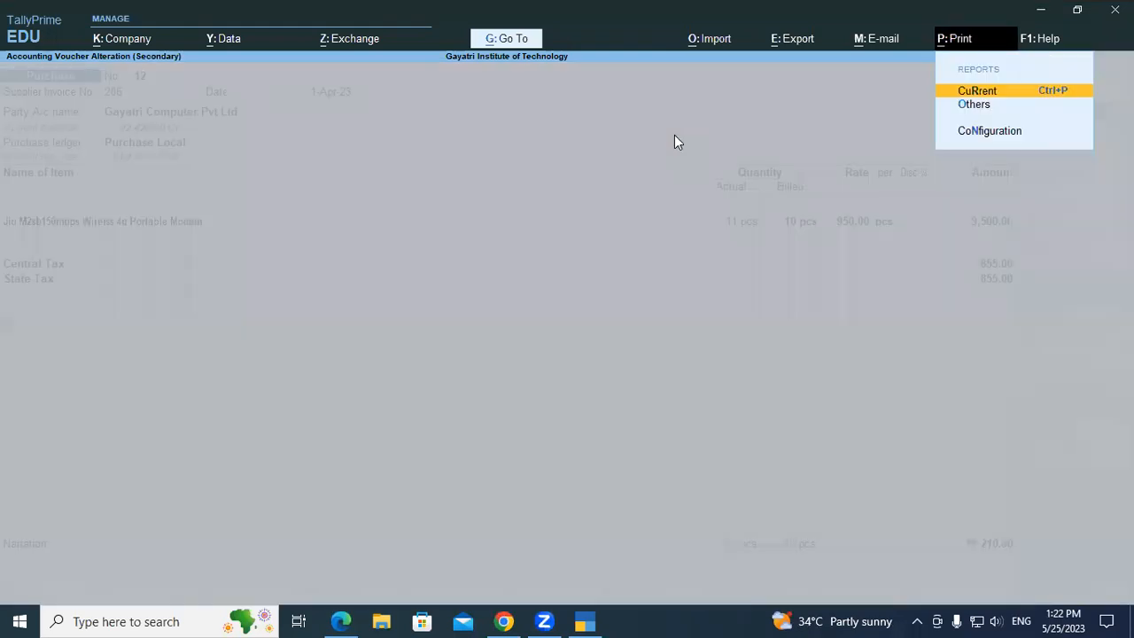
key(Return)
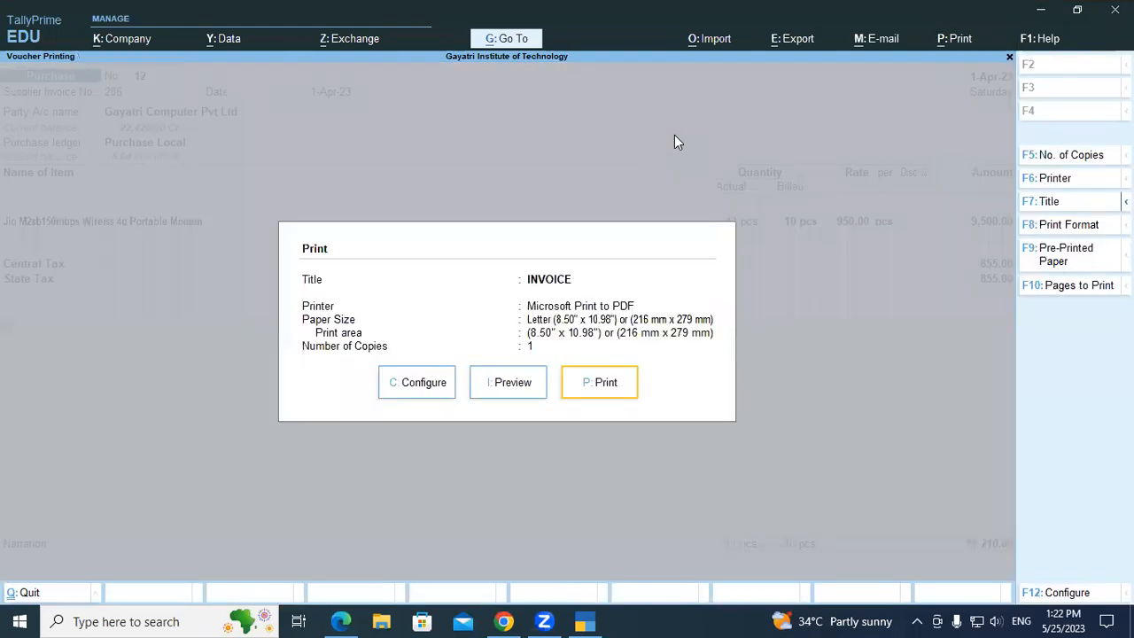
key(i)
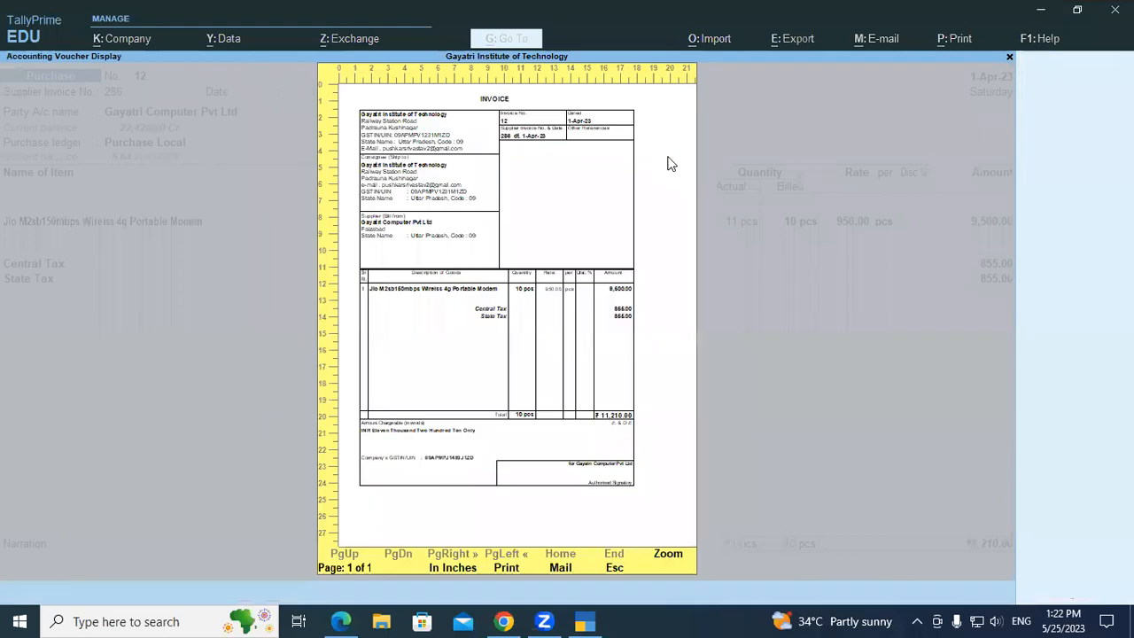
click(677, 562)
key(Escape)
key(Escape)
key(Escape)
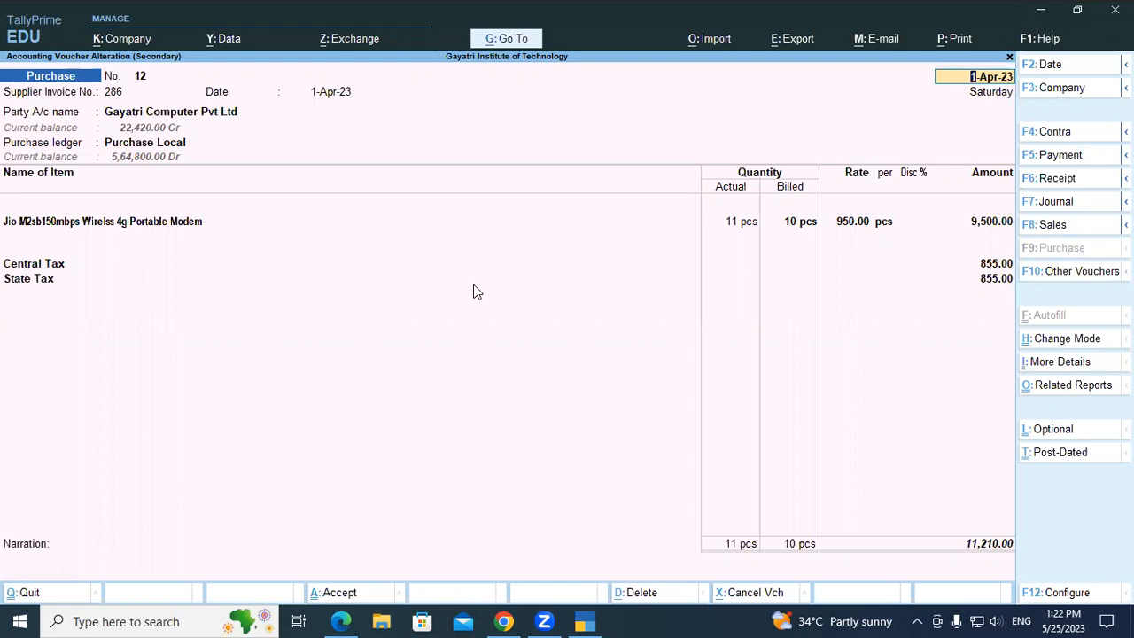
key(ctrl+a)
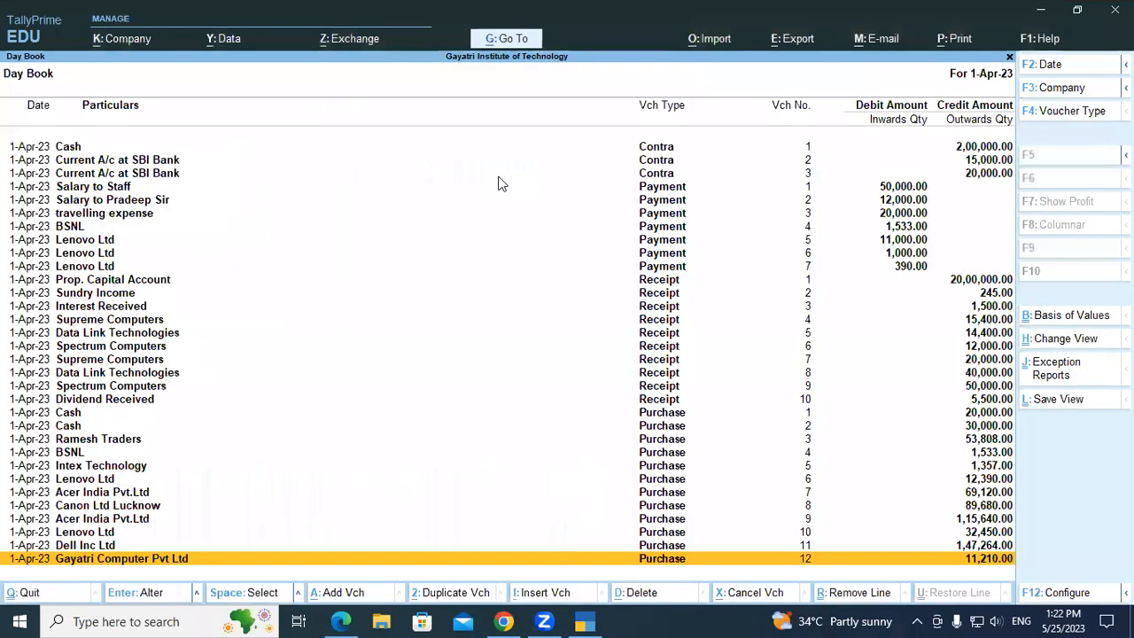
key(Escape)
Review the company features of Gayatri Institute of Technology and quit them without making changes.
key(F11)
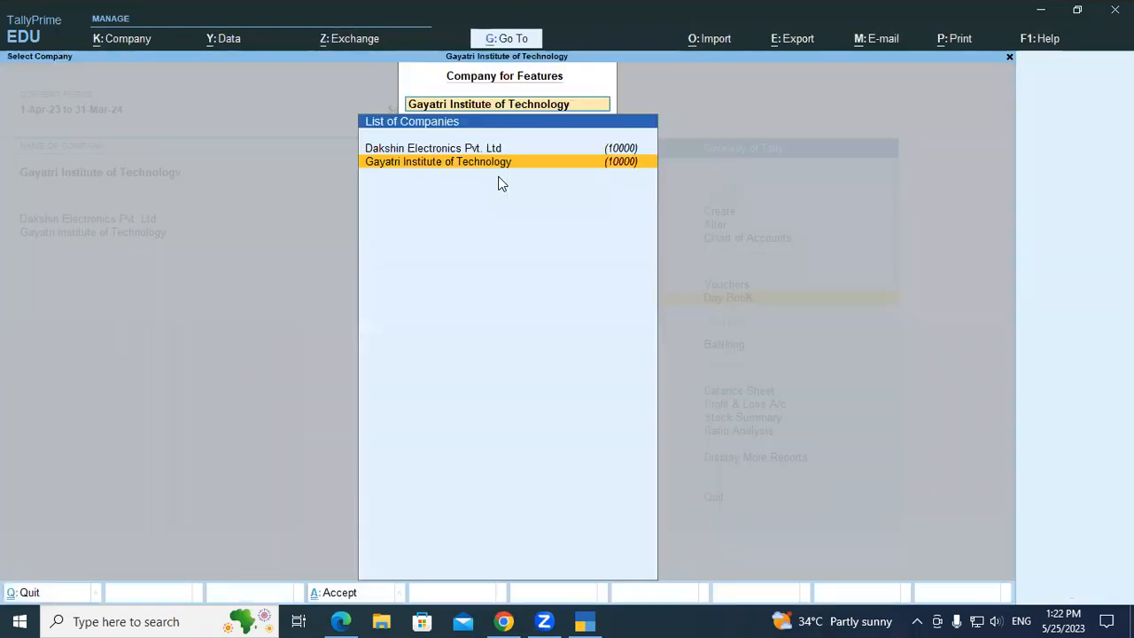
key(Return)
key(Return)
key(Return)
key(Return)
key(Return)
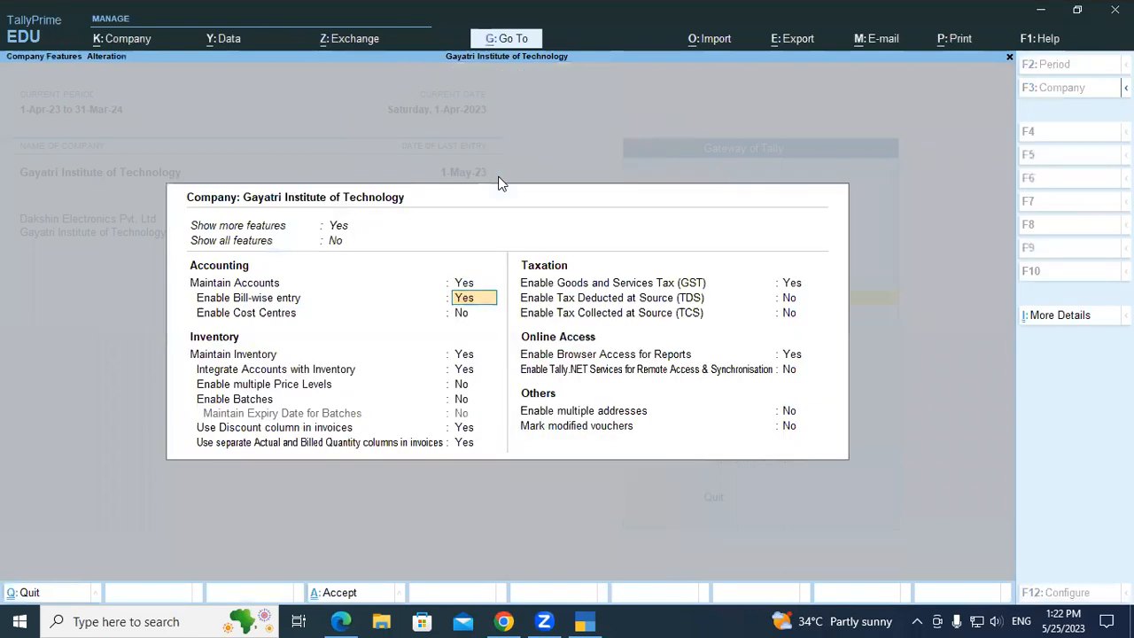
key(Escape)
key(y)
key(Escape)
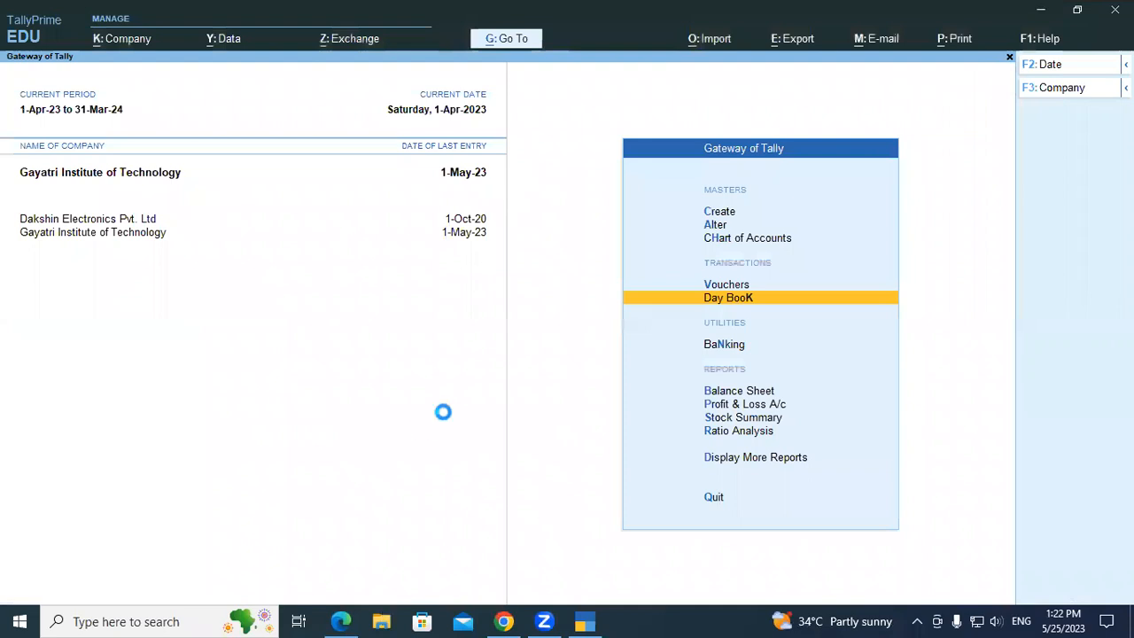
Switch to the Tally Prime course PDF in Microsoft Edge.
key(alt+Tab)
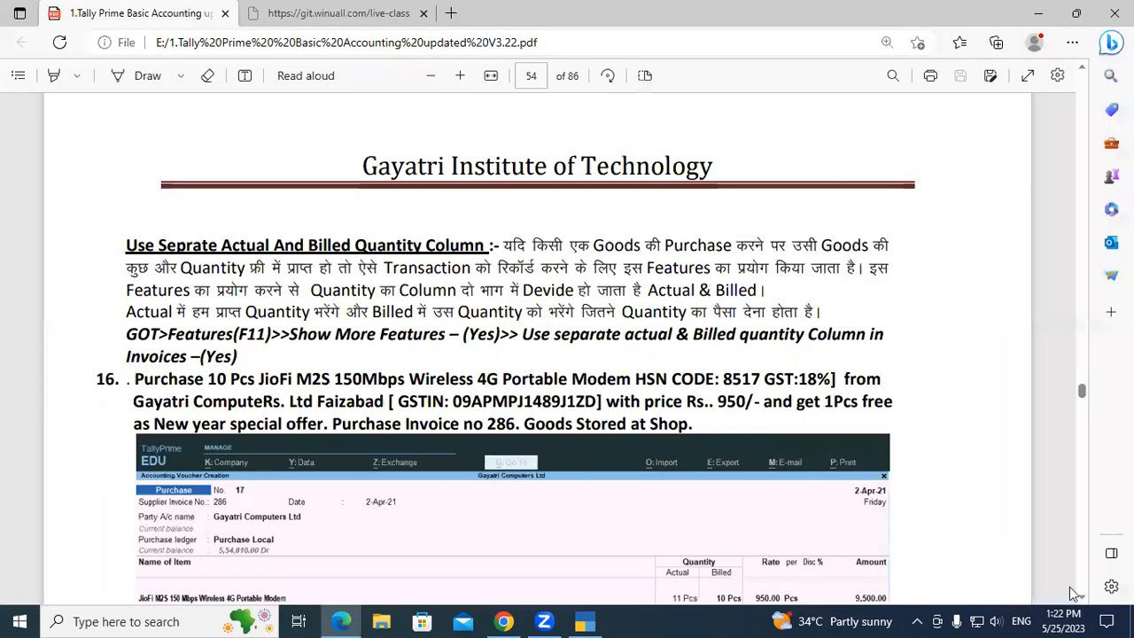
Read purchase exercises 16, 17 and 18 with free goods in the course PDF, checking quantities, prices and suppliers.
scroll(1082, 601, down, 3)
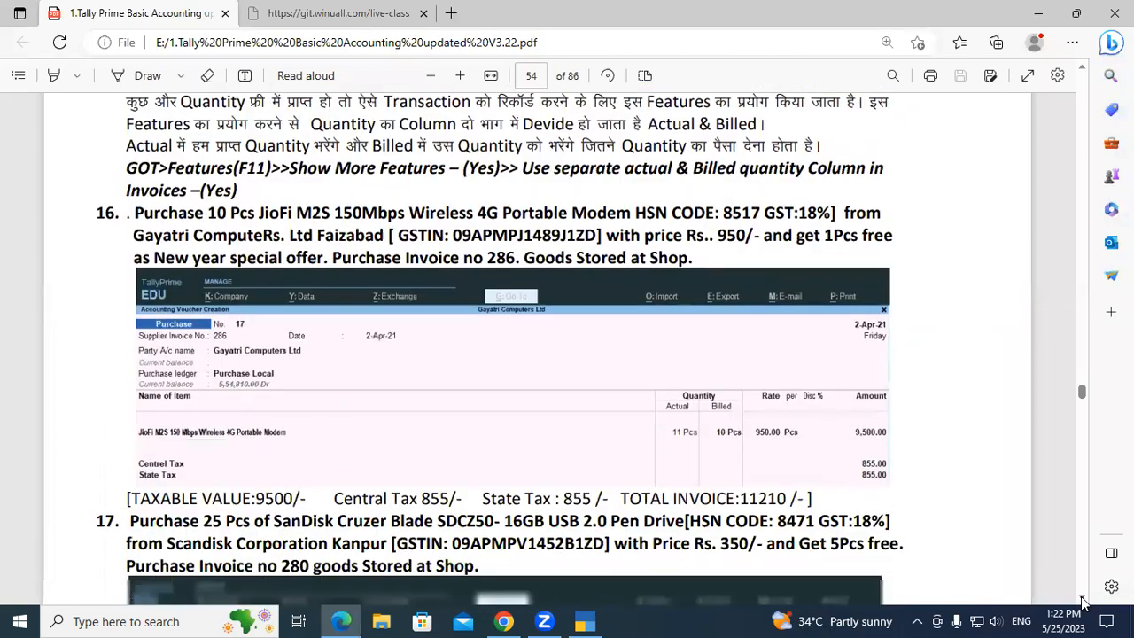
scroll(1082, 601, down, 1)
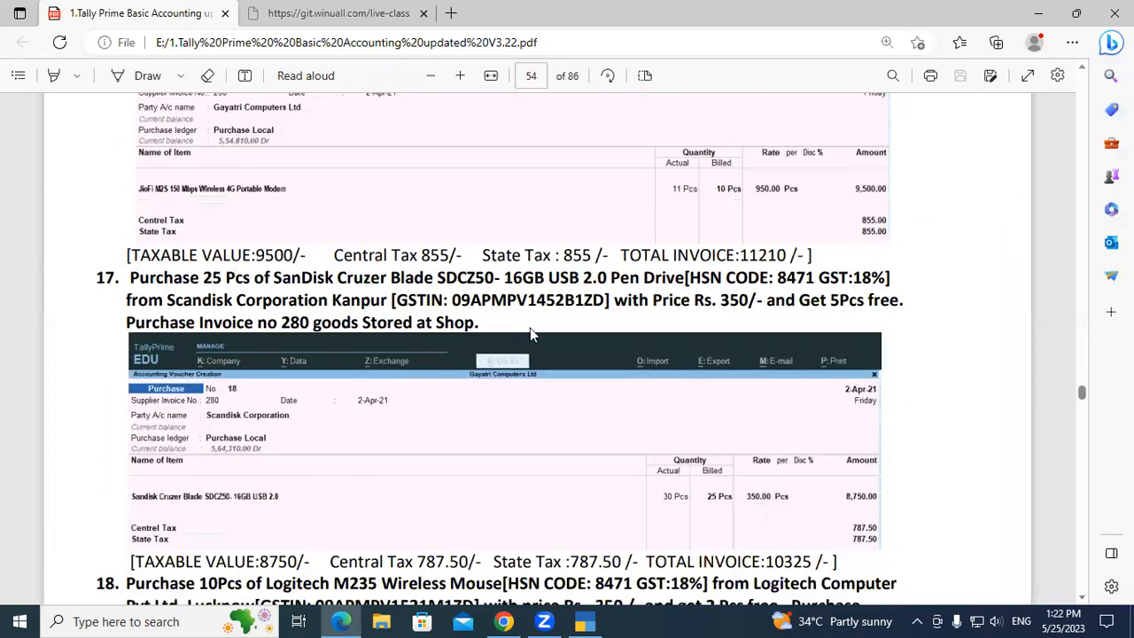
drag(160, 280, 426, 326)
click(427, 326)
double_click(216, 279)
click(226, 280)
click(1081, 596)
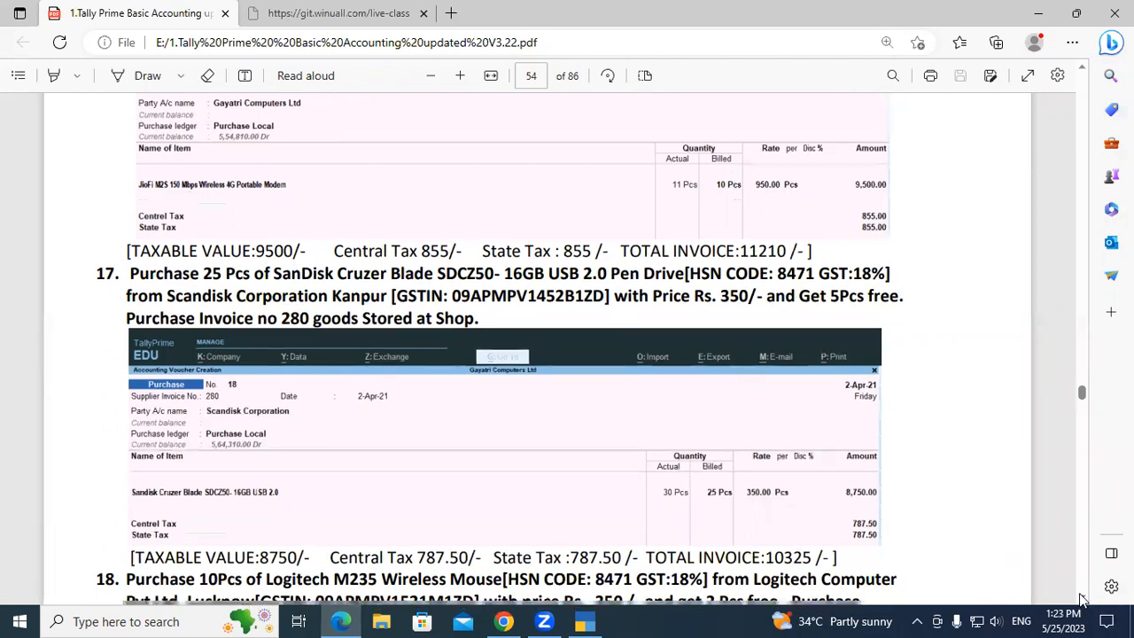
click(1081, 599)
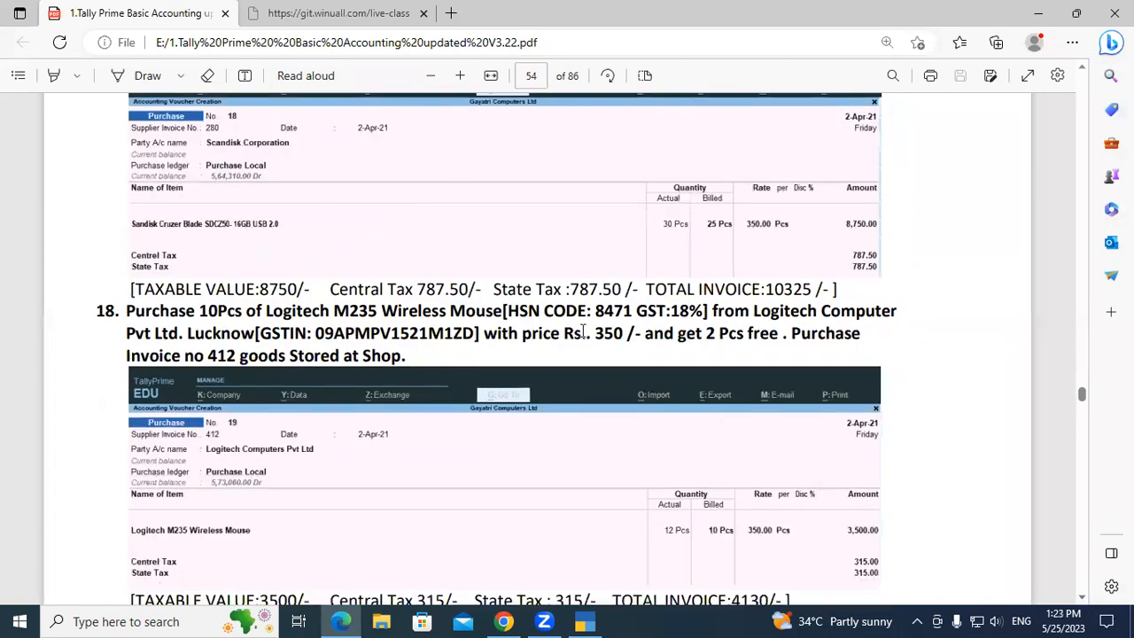
drag(200, 312, 342, 312)
click(342, 310)
drag(705, 337, 725, 342)
click(725, 342)
Read exercise 19 and the Additional Cost On Purchase section down to exercise 20 in the course PDF.
click(1082, 601)
click(1082, 601)
click(1082, 601)
click(1082, 601)
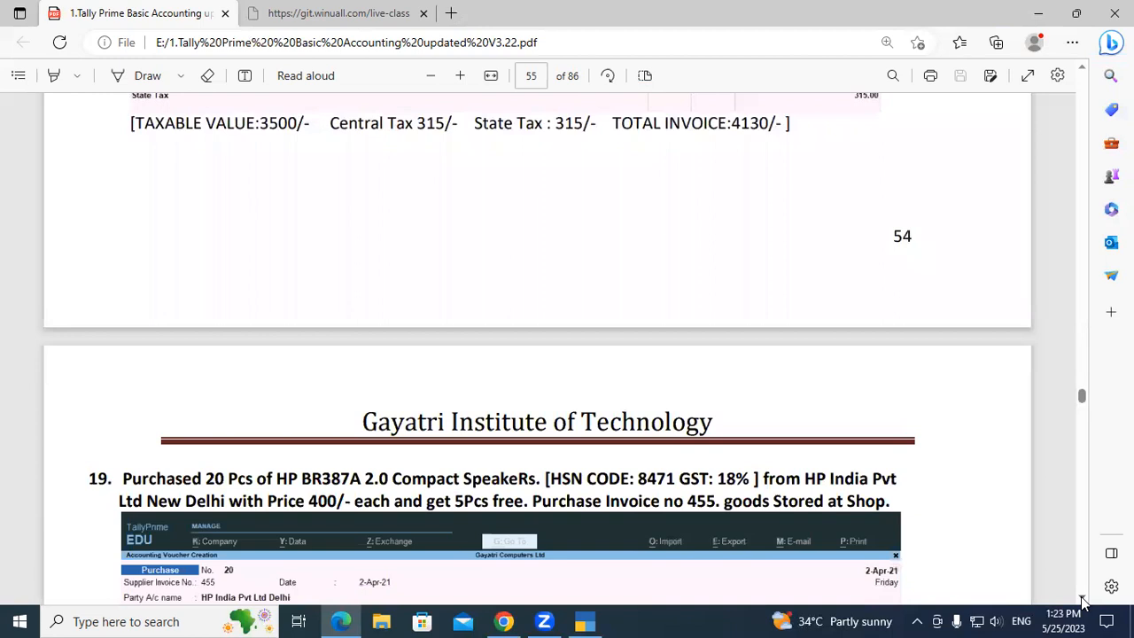
click(1082, 600)
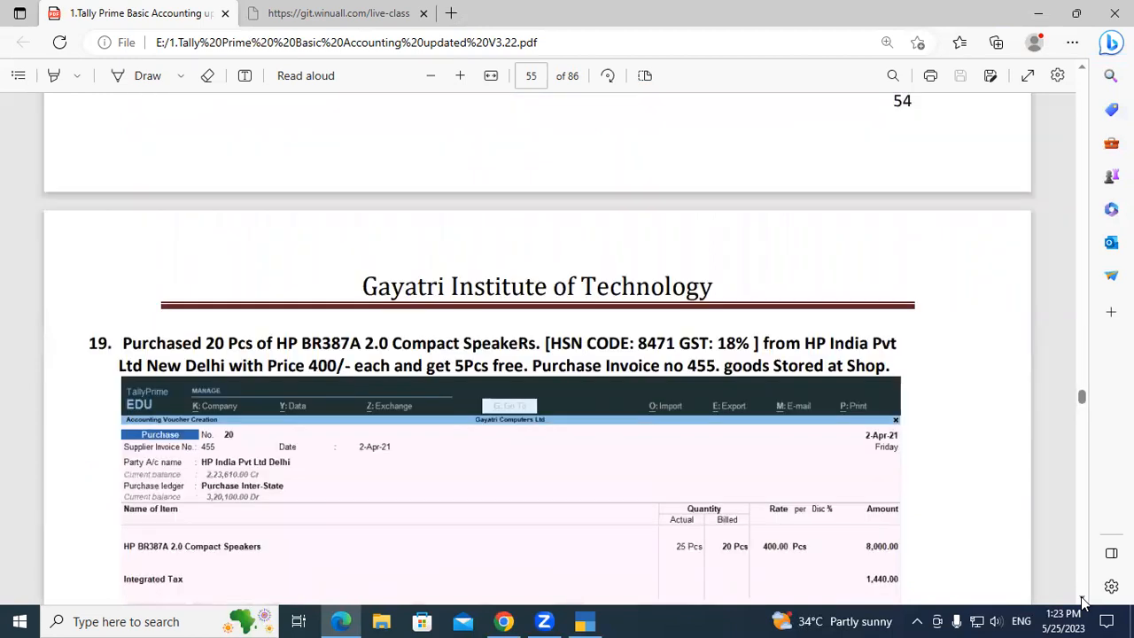
scroll(536, 506, down, 1)
drag(213, 272, 318, 278)
click(317, 278)
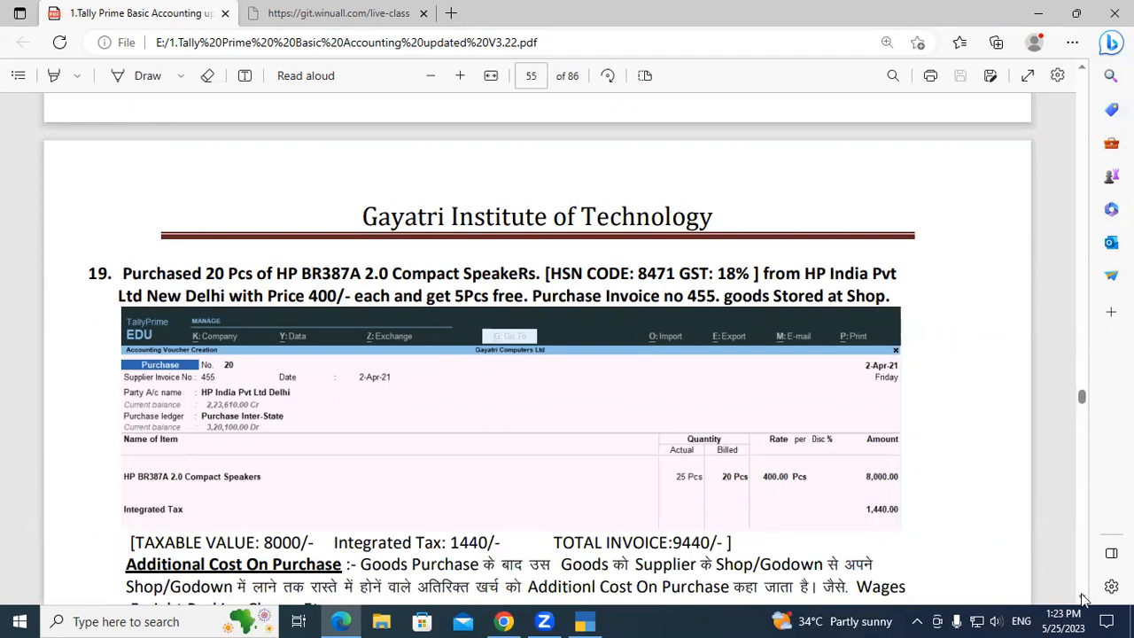
scroll(1079, 601, down, 5)
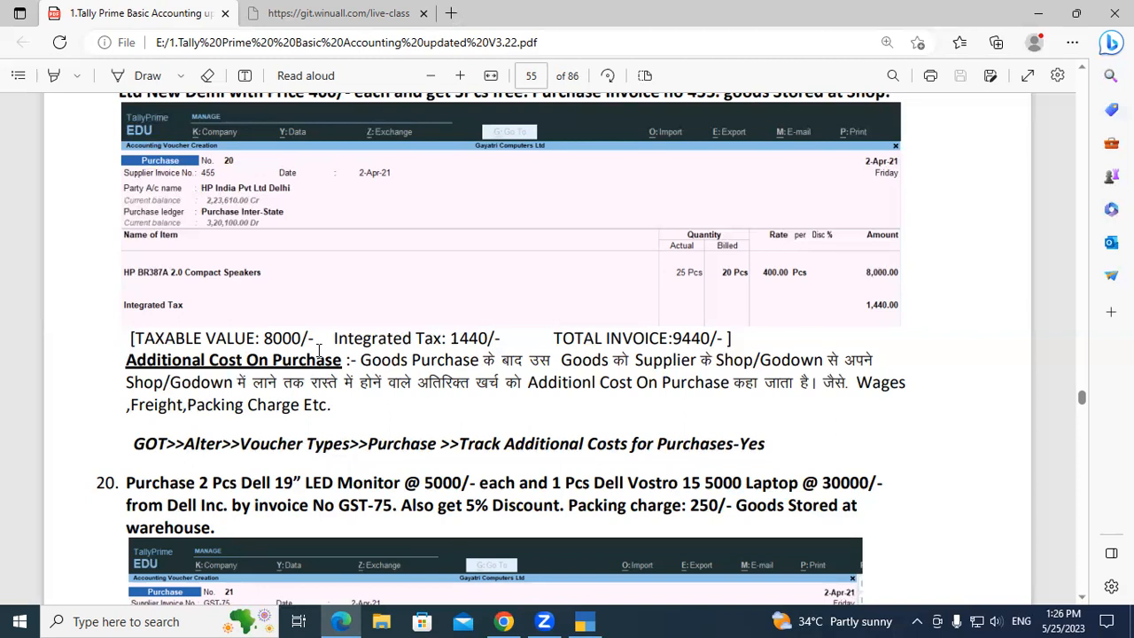
Switch to TallyPrime and open the Purchase voucher type for alteration from the Gateway of Tally.
click(585, 621)
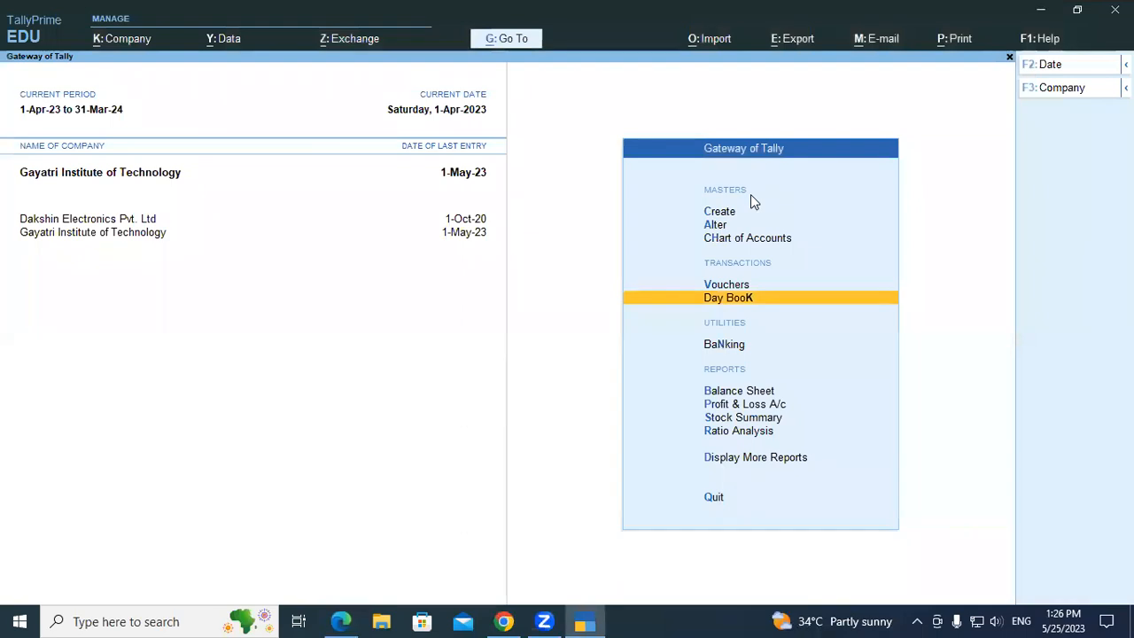
key(Up)
key(Up)
key(Up)
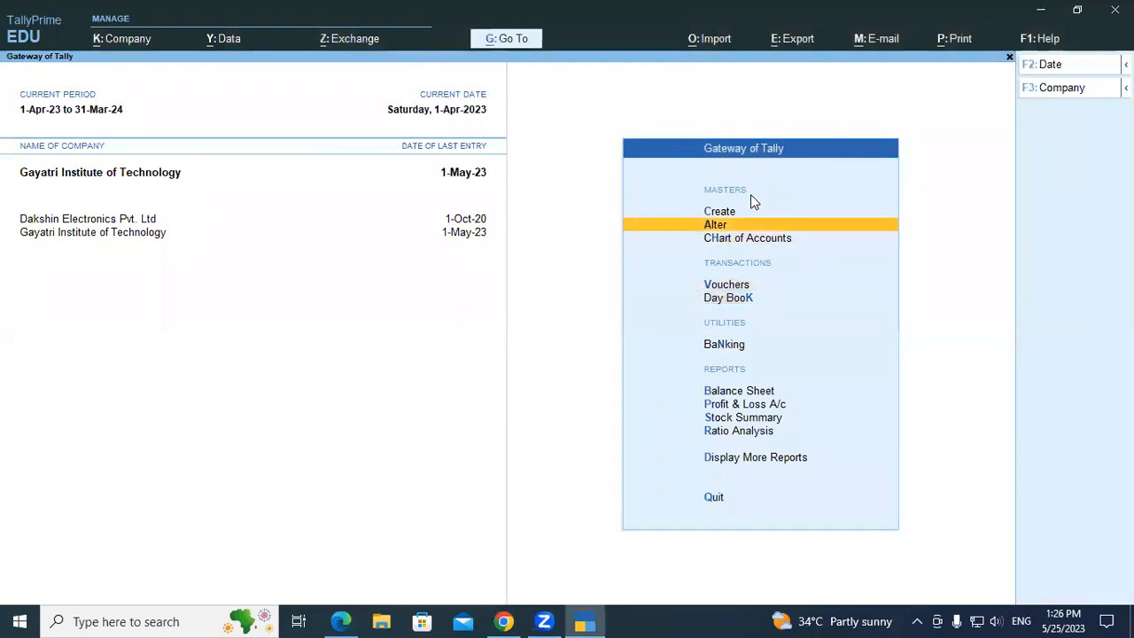
key(Return)
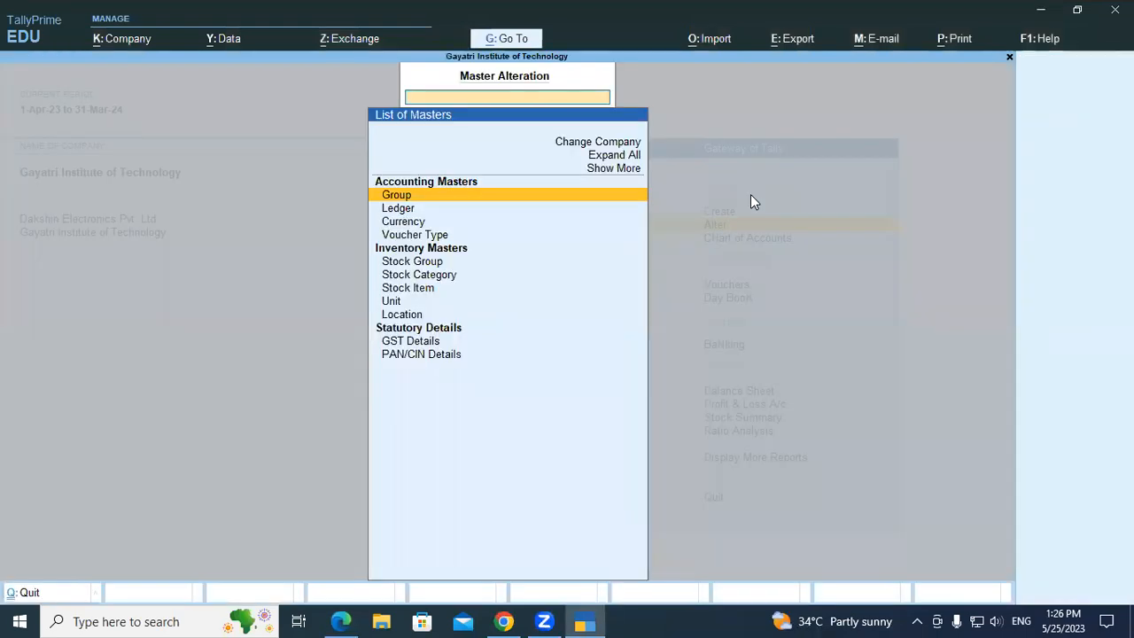
key(Down)
key(Down)
key(Down)
key(Return)
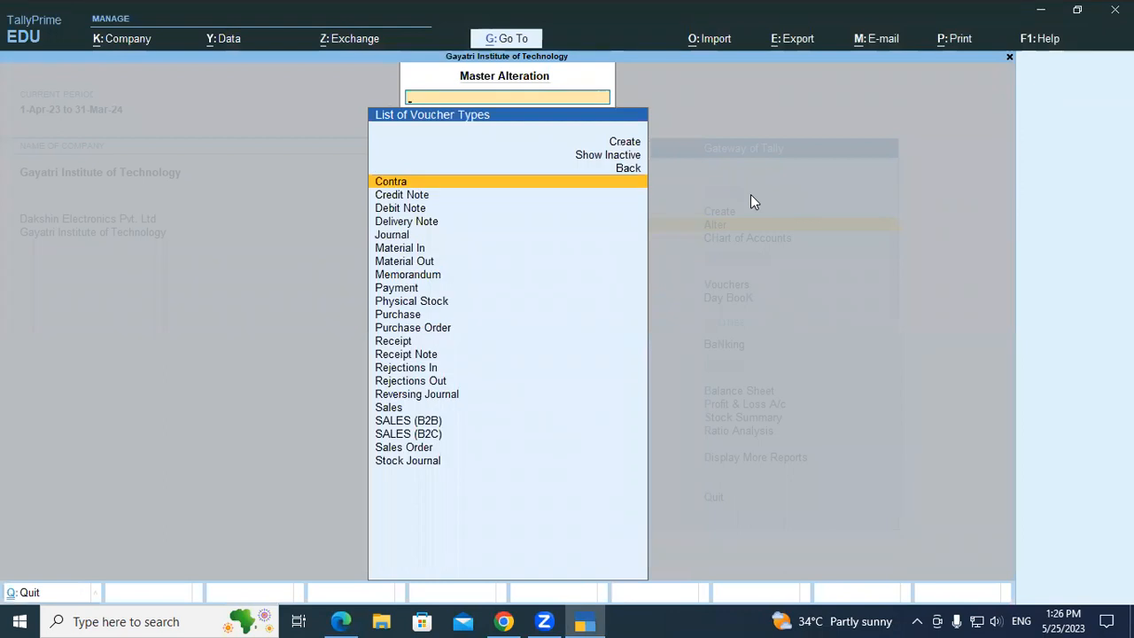
text(P)
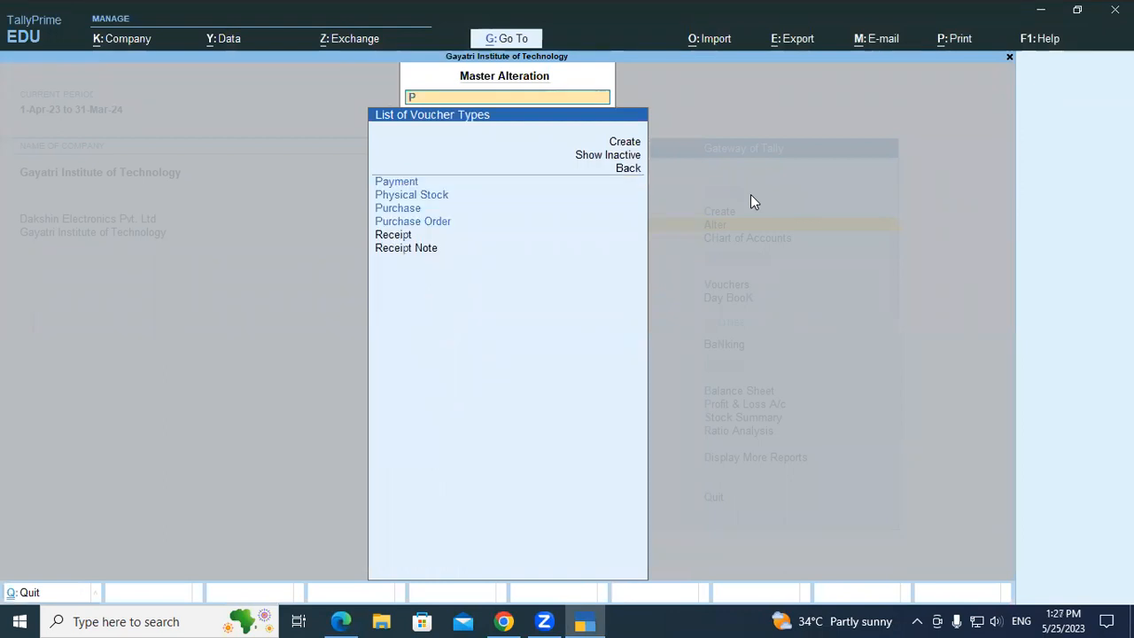
key(Down)
key(Down)
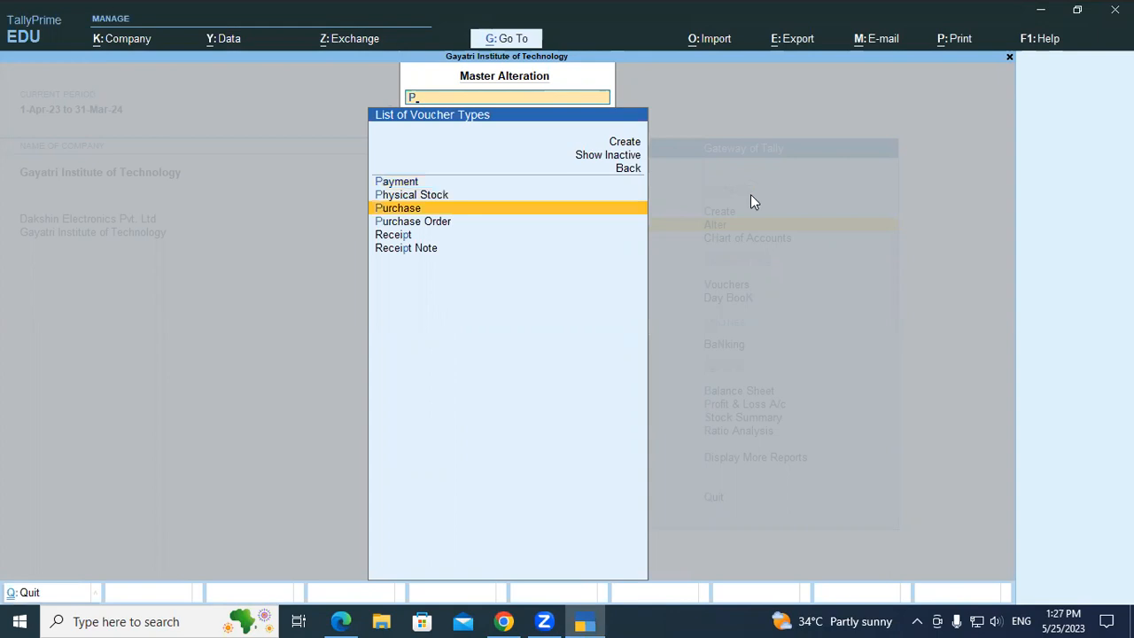
key(Return)
key(Return)
key(Return)
key(Return)
key(Return)
key(Return)
key(Return)
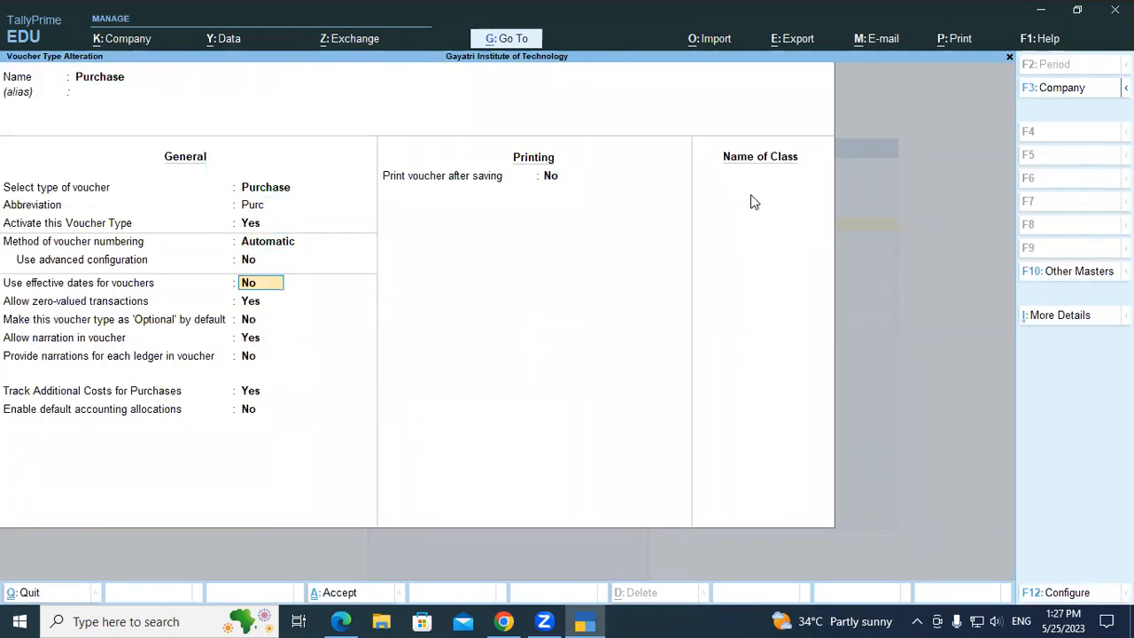
Check the Track Additional Costs for Purchases option of the Purchase voucher type, accept it, and return to the Gateway of Tally.
key(Return)
key(Return)
key(Return)
key(Return)
key(Return)
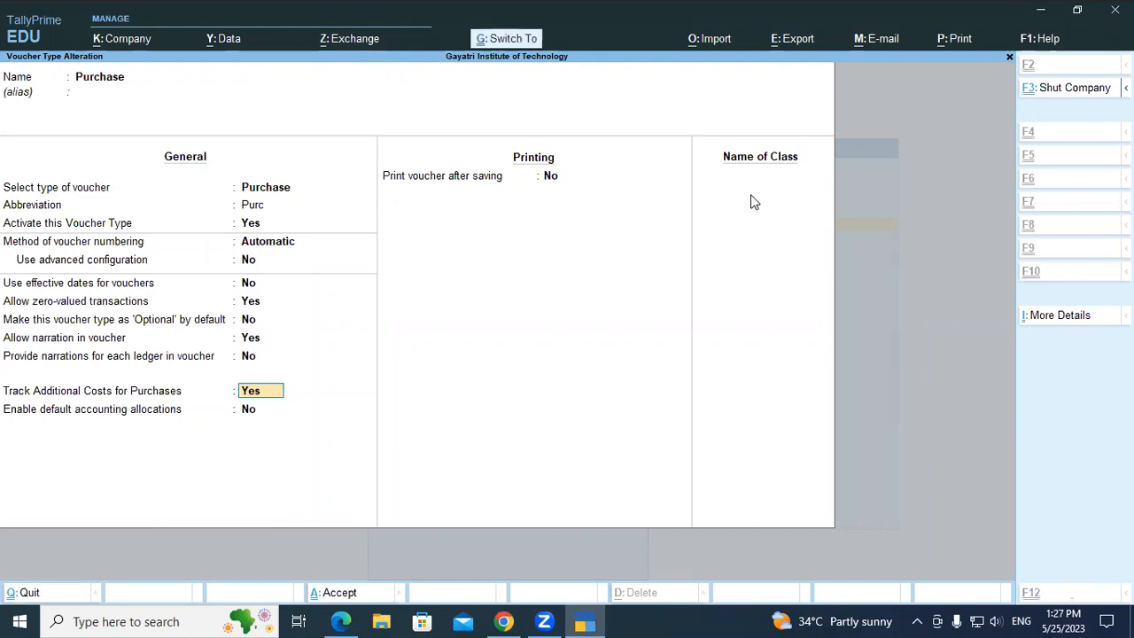
key(ctrl+a)
key(Escape)
key(Escape)
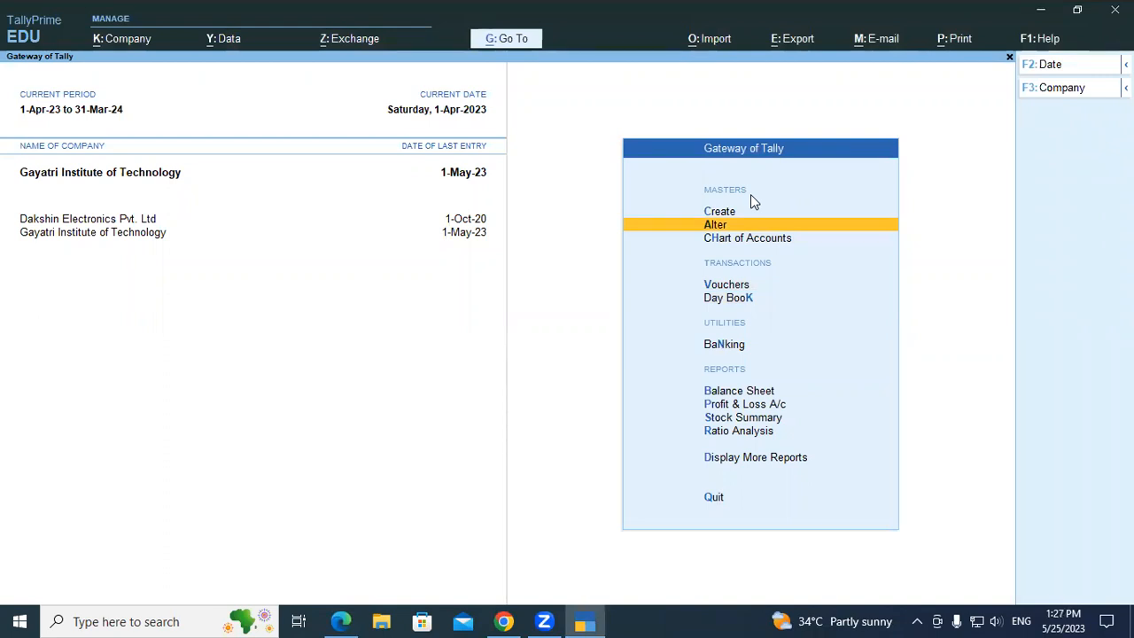
Start a new purchase voucher with supplier invoice number GST/75 dated 1-Apr-23, checking the number against the course PDF.
key(Down)
key(Down)
key(Return)
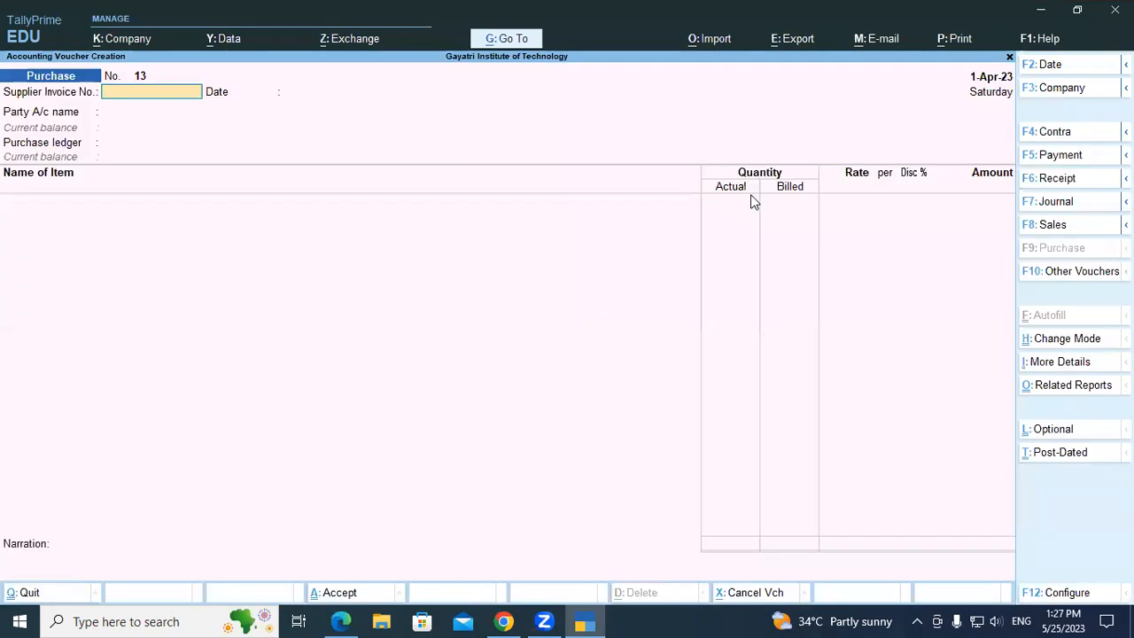
key(ctrl)
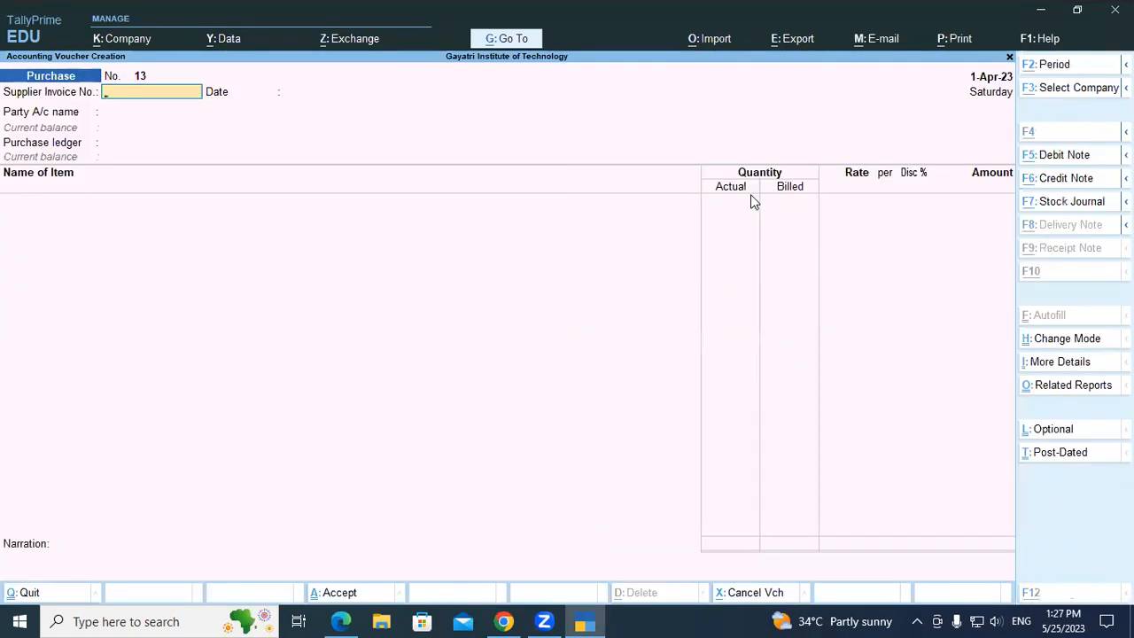
key(alt+Tab)
key(alt+Tab)
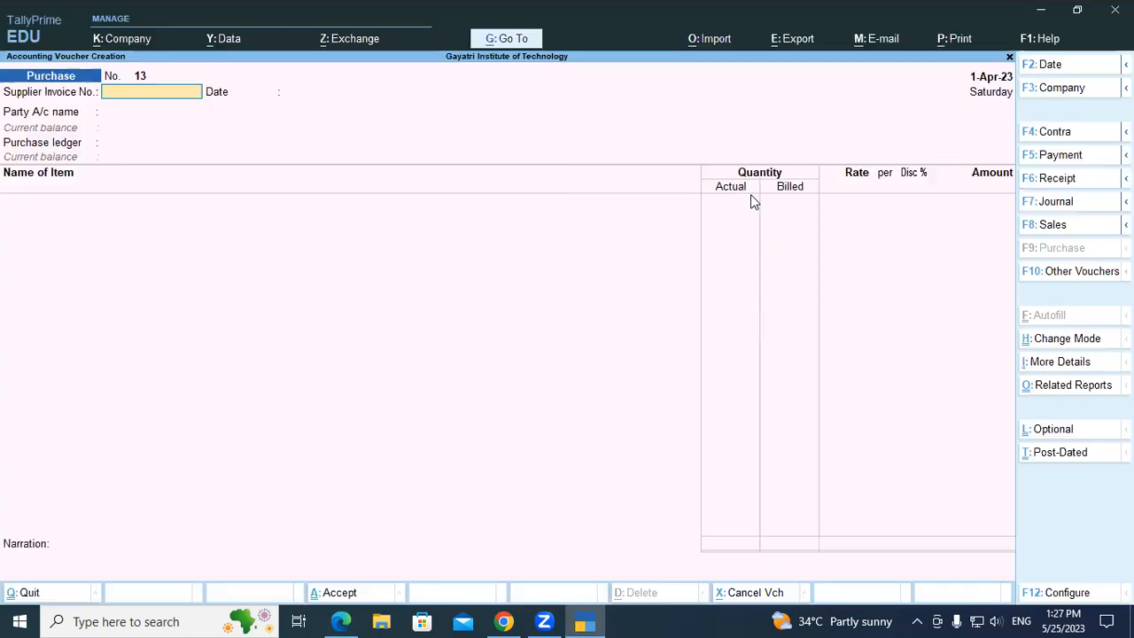
text(GST/75)
key(Return)
key(Return)
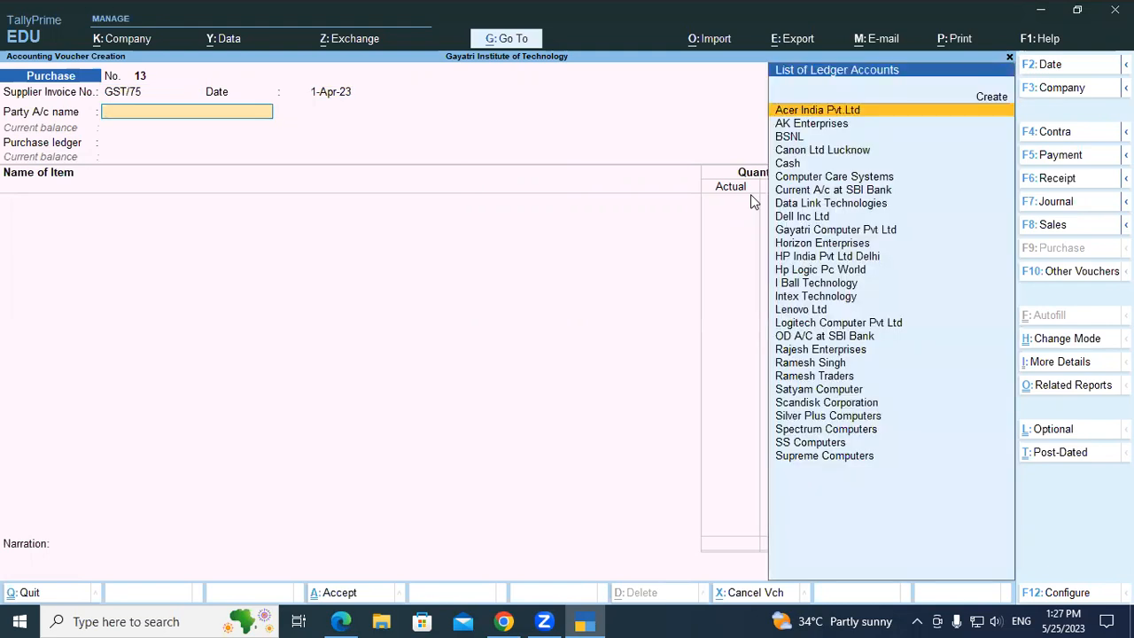
Select Dell Inc Ltd as the party, accept its receipt and party details, and choose the Purchase Local ledger.
text(Del)
key(Return)
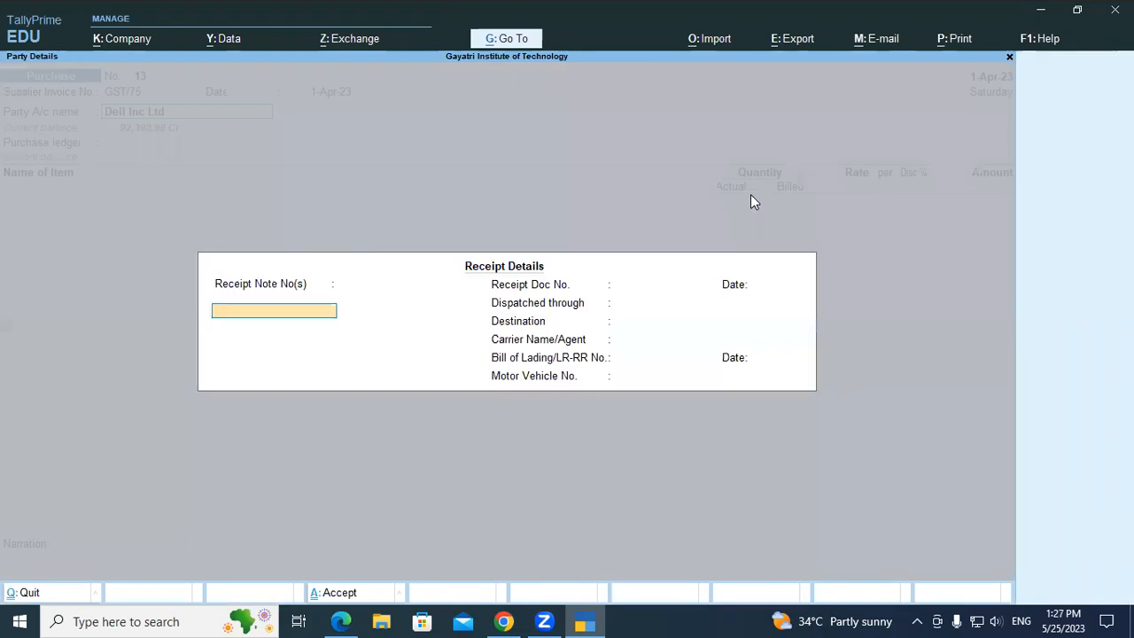
key(ctrl+a)
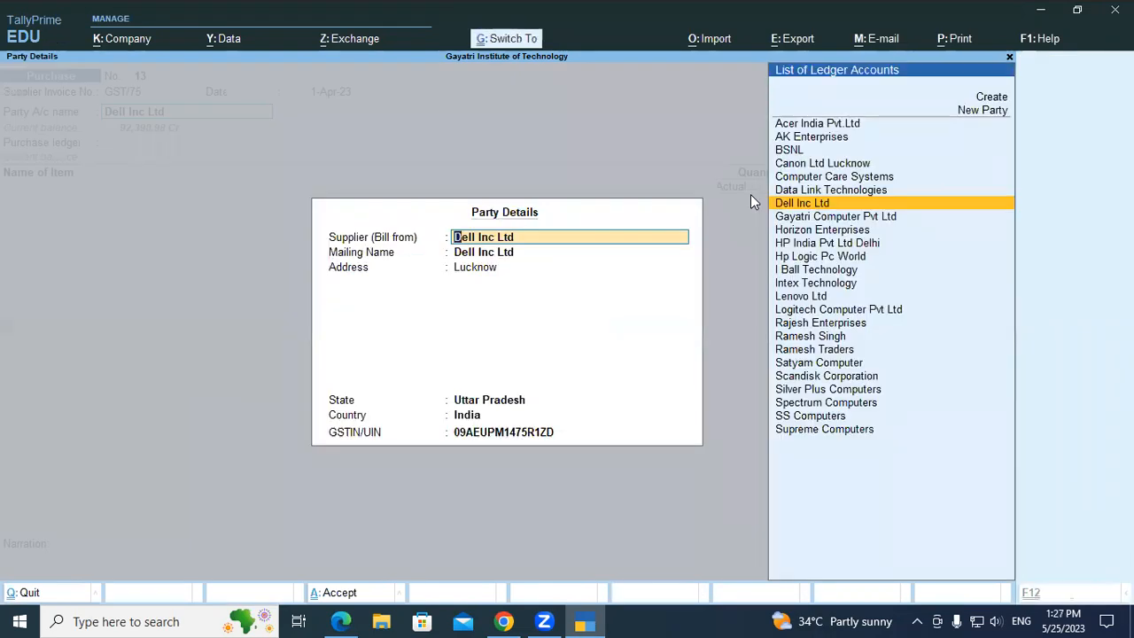
key(ctrl+a)
key(Down)
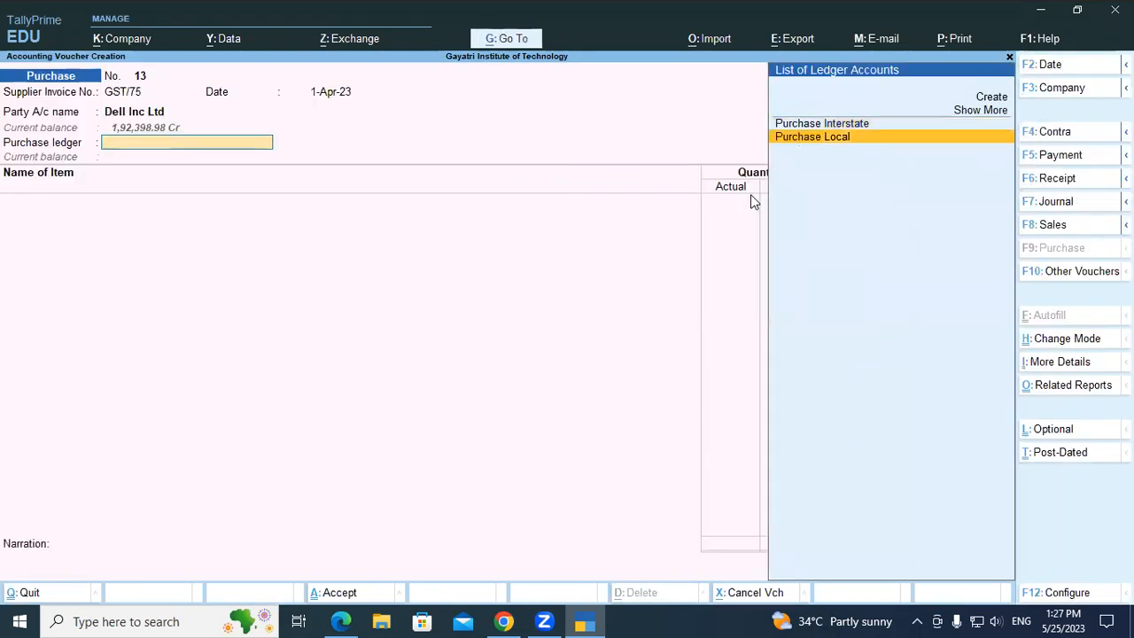
key(Return)
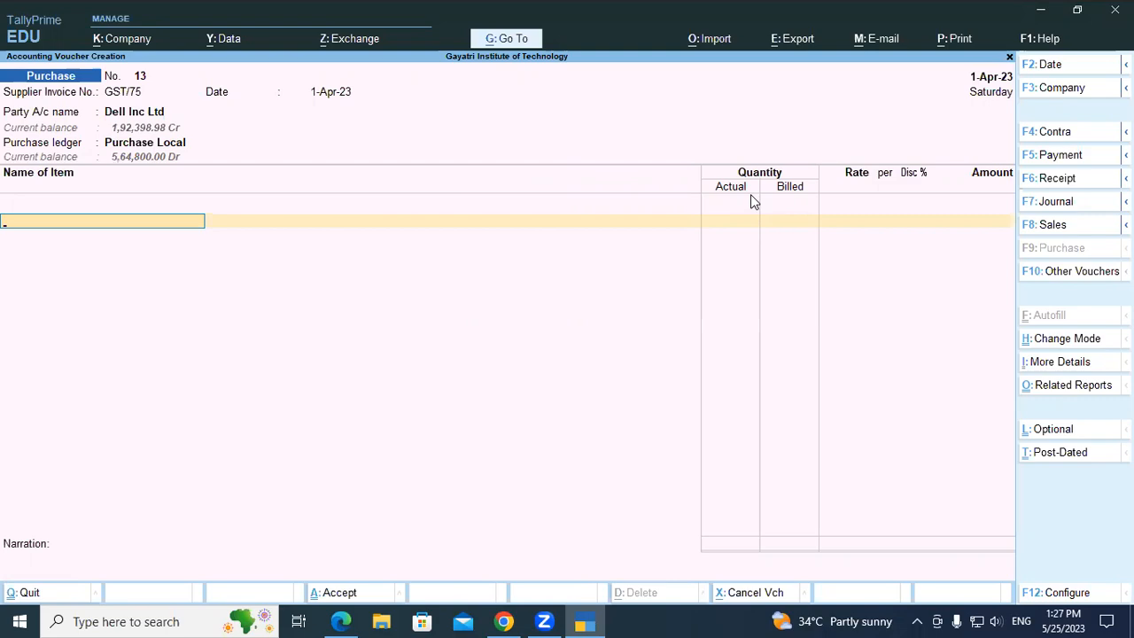
Add the Dell 19" LED Monitor as the first item and allocate it to the Warehouse location, following exercise 20.
key(alt+Tab)
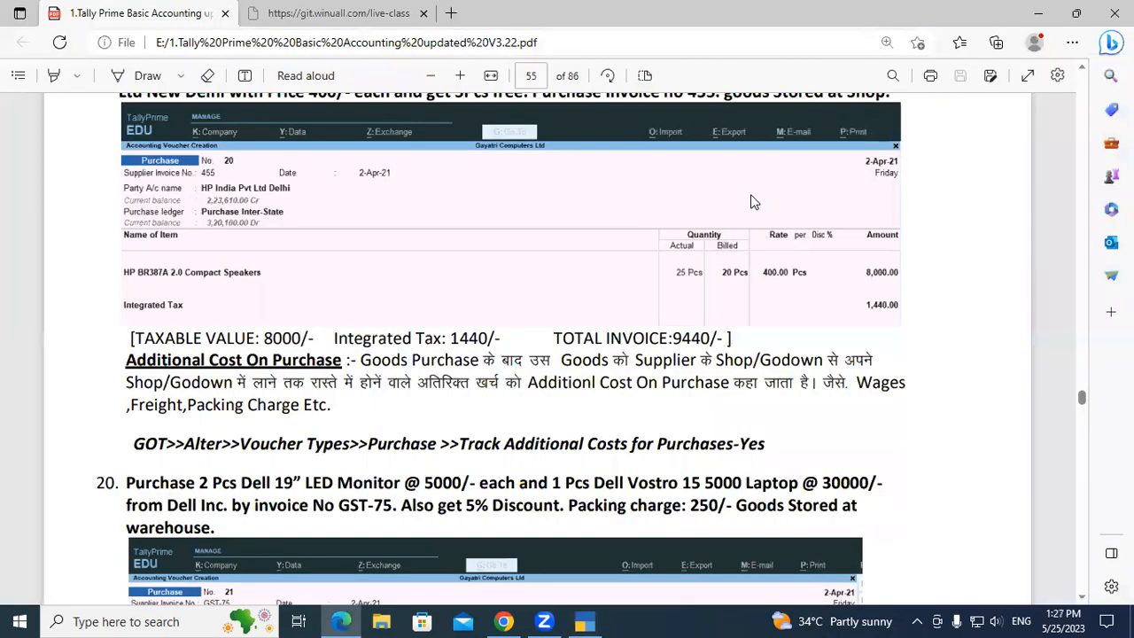
key(alt+Tab)
text(Del)
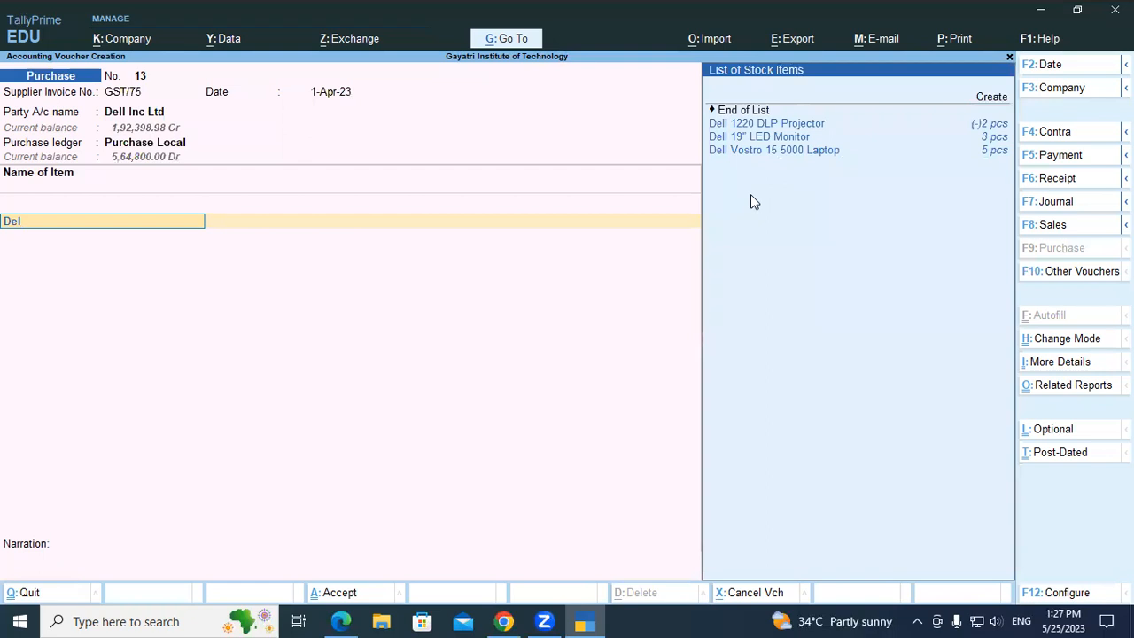
key(Down)
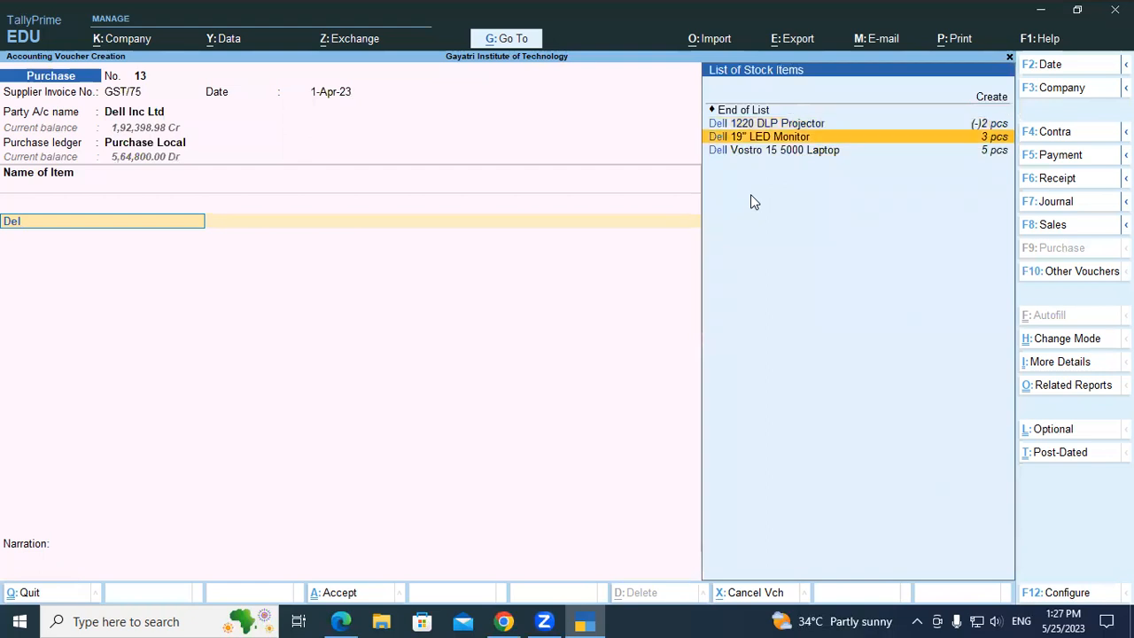
key(Return)
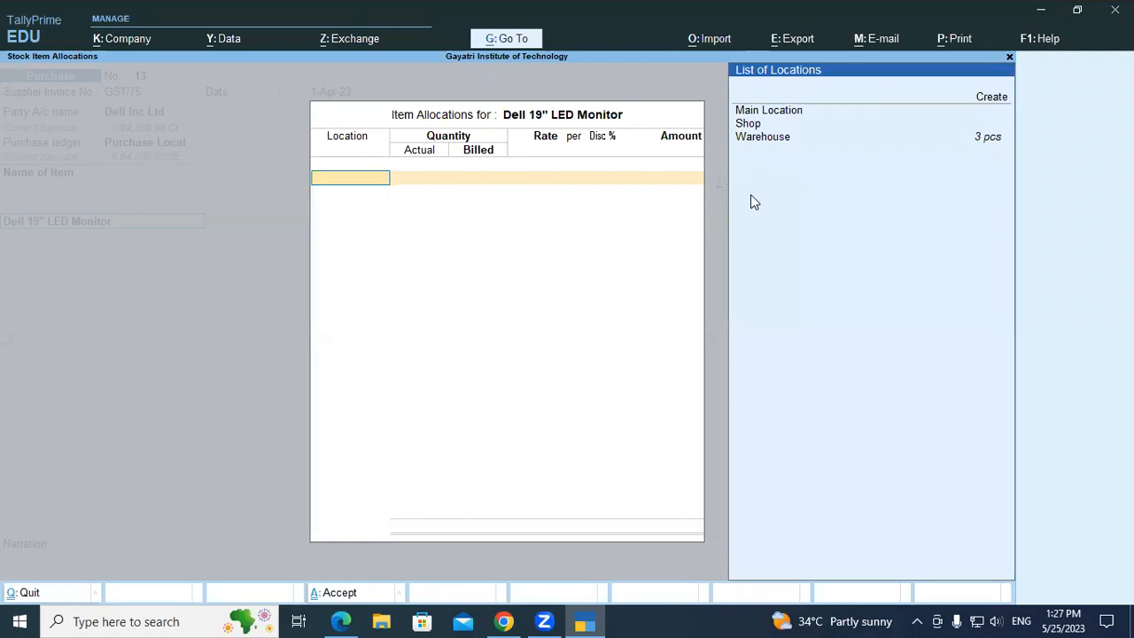
key(alt+Tab)
key(alt+Tab)
key(Down)
key(Down)
key(Down)
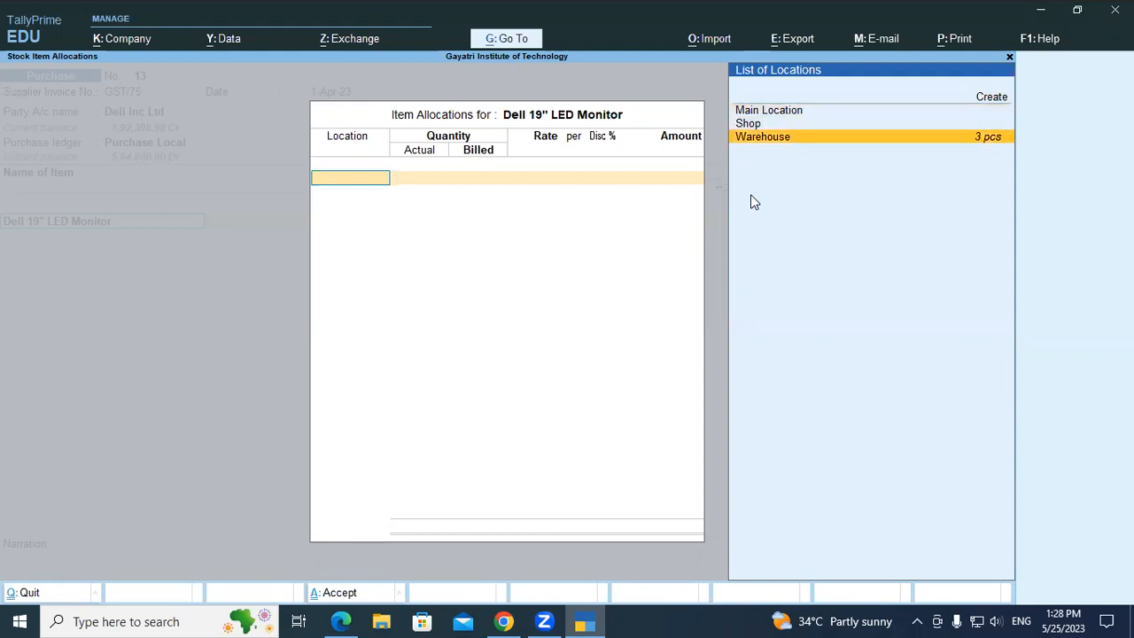
key(Return)
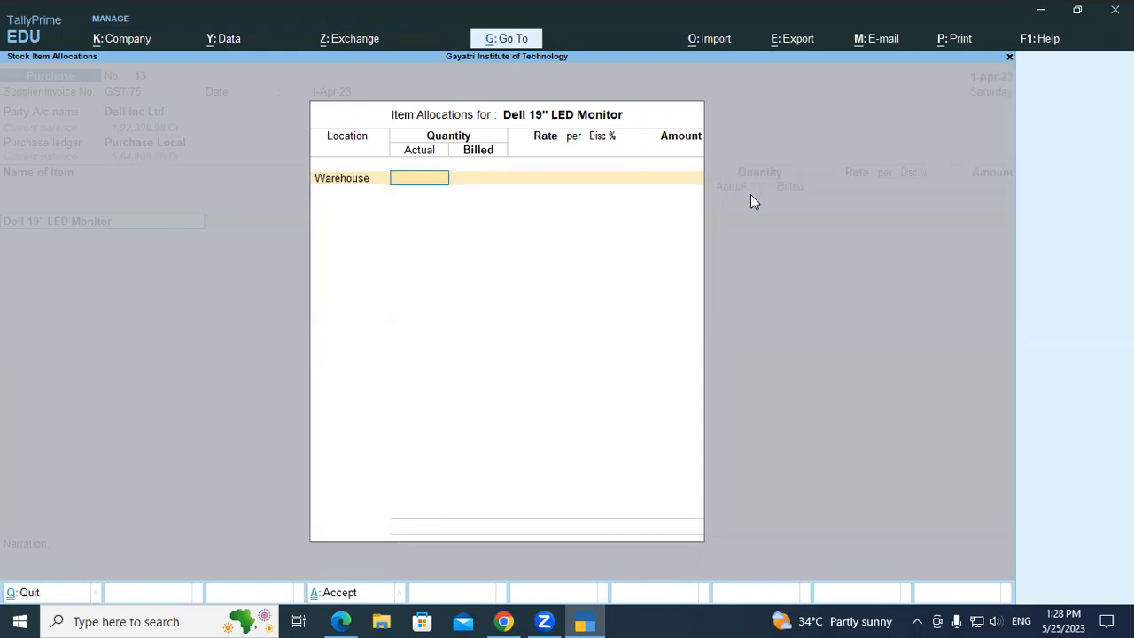
Enter 2 pcs as the monitor's actual and billed quantity at a rate of 5000, and switch back to the course PDF.
text(2)
key(Return)
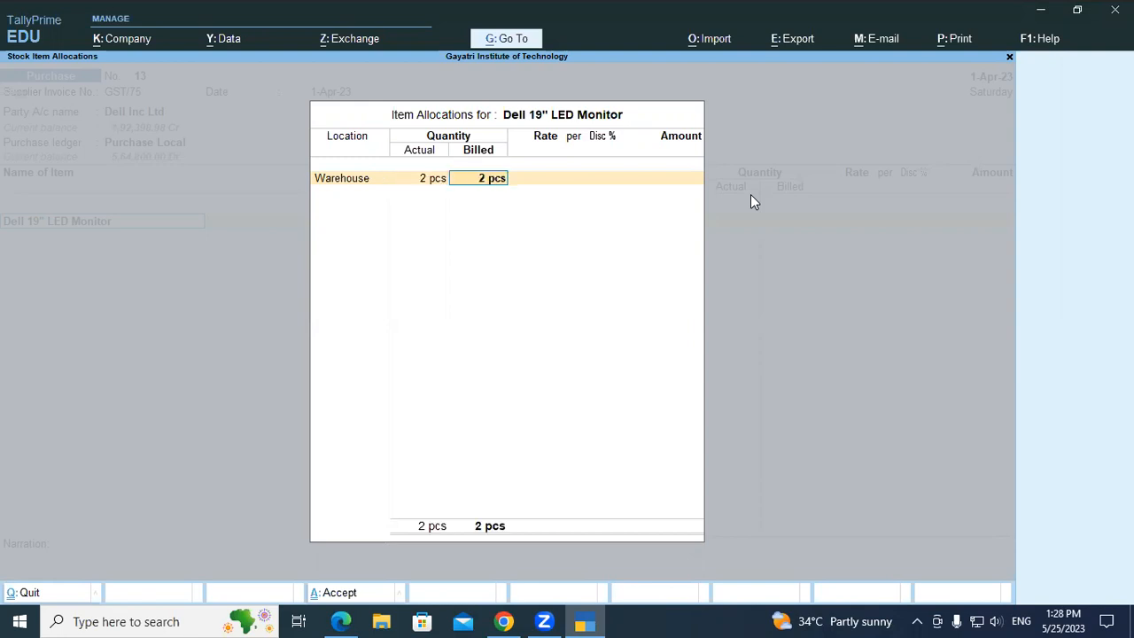
key(Return)
key(alt+Tab)
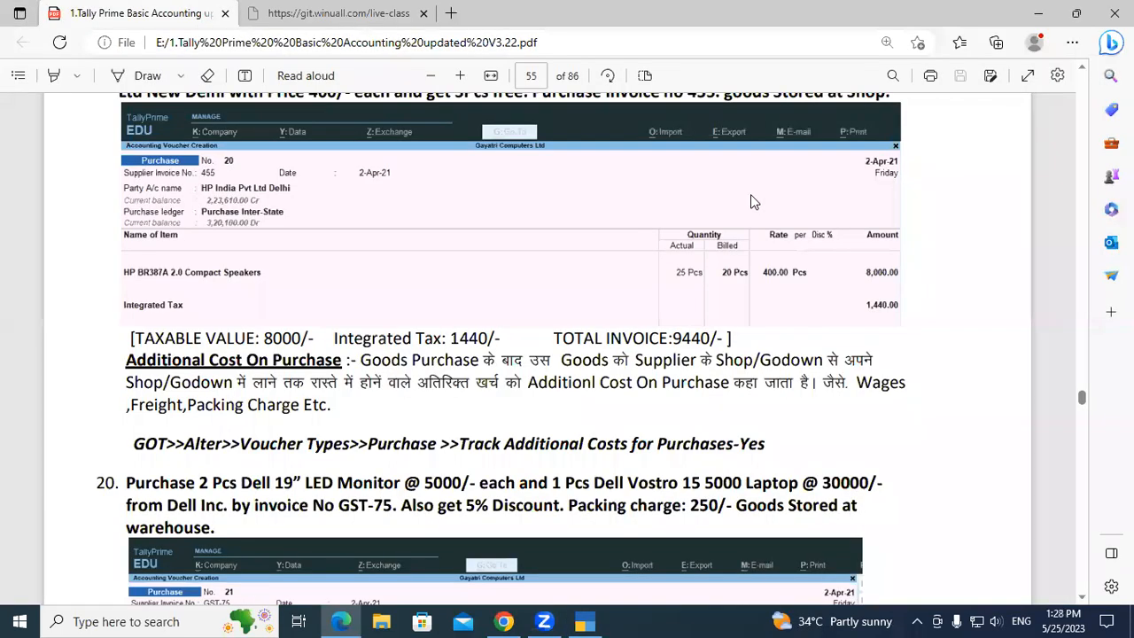
key(alt+Tab)
text(5000)
key(Return)
key(Return)
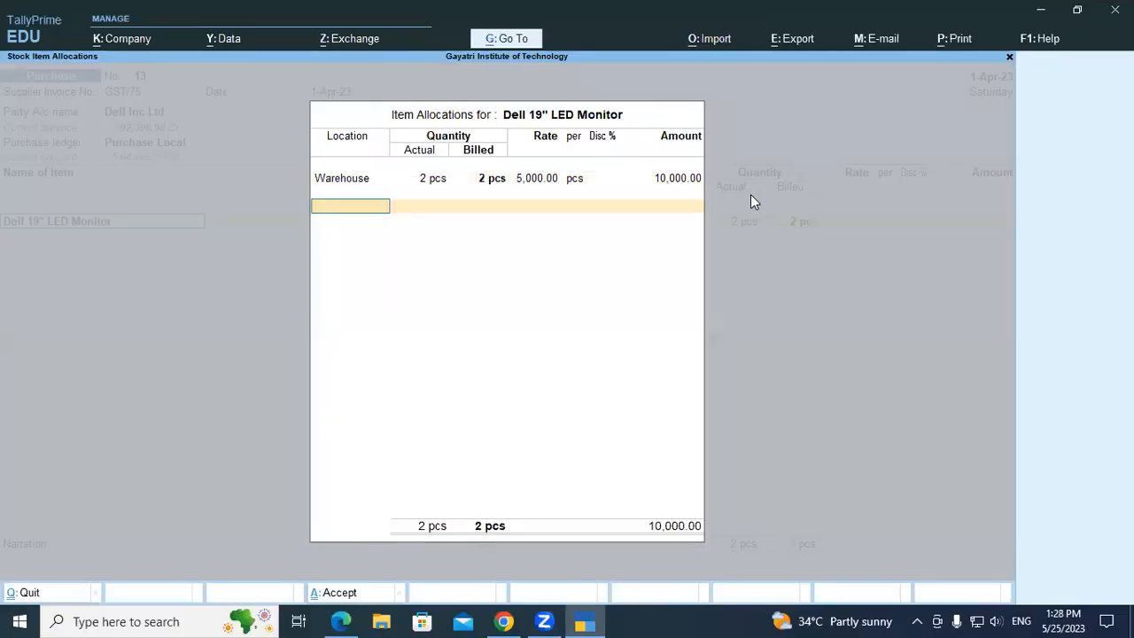
key(Return)
key(alt+Tab)
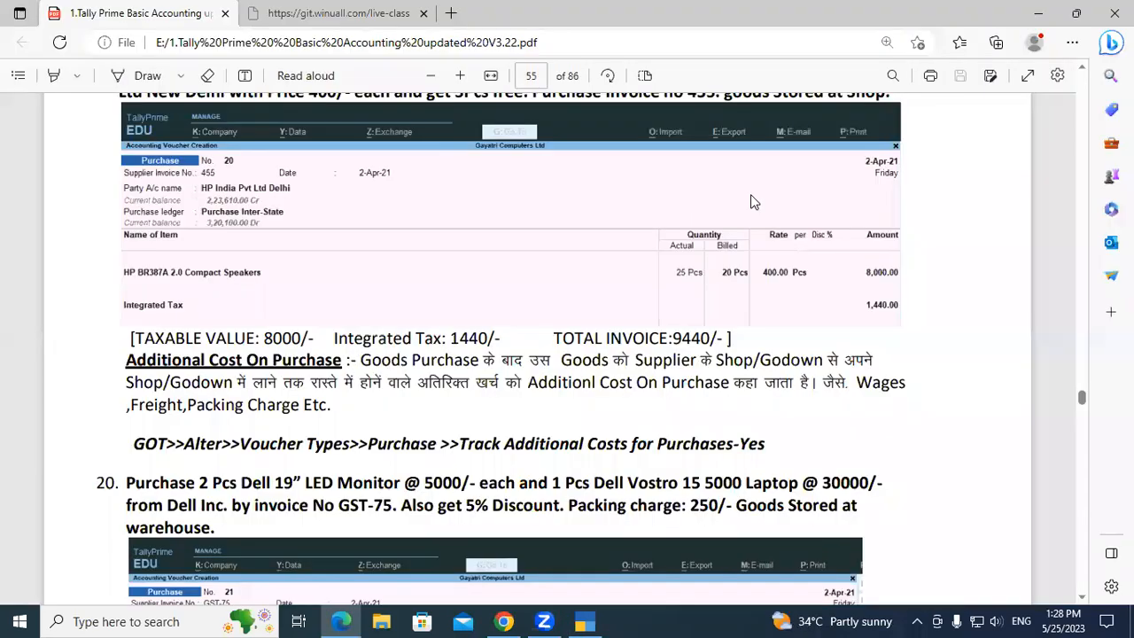
Back in TallyPrime, add the Dell Vostro 15 5000 Laptop as the second item and allocate it to the Warehouse location.
key(alt+Tab)
text(Del)
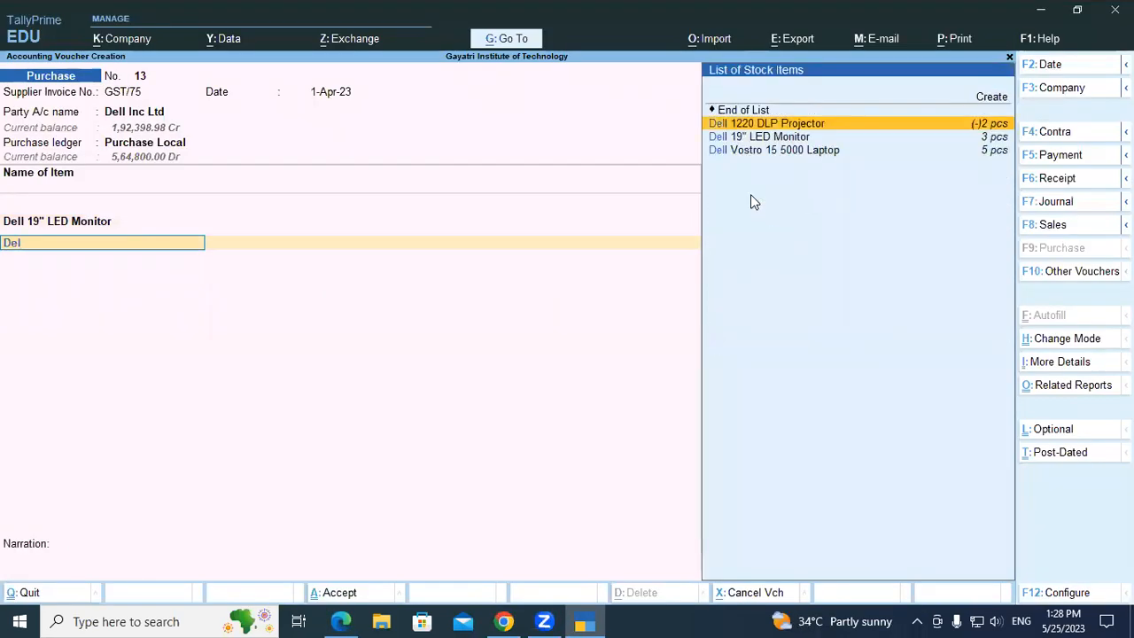
key(Down)
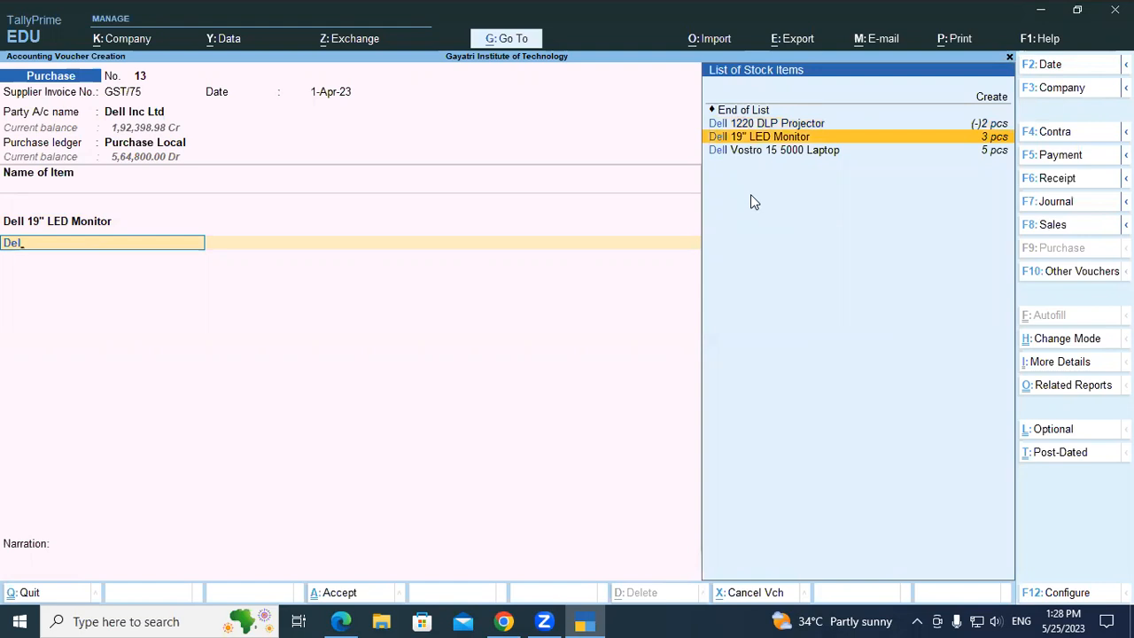
key(Down)
key(Return)
key(Down)
key(Down)
key(Down)
key(Return)
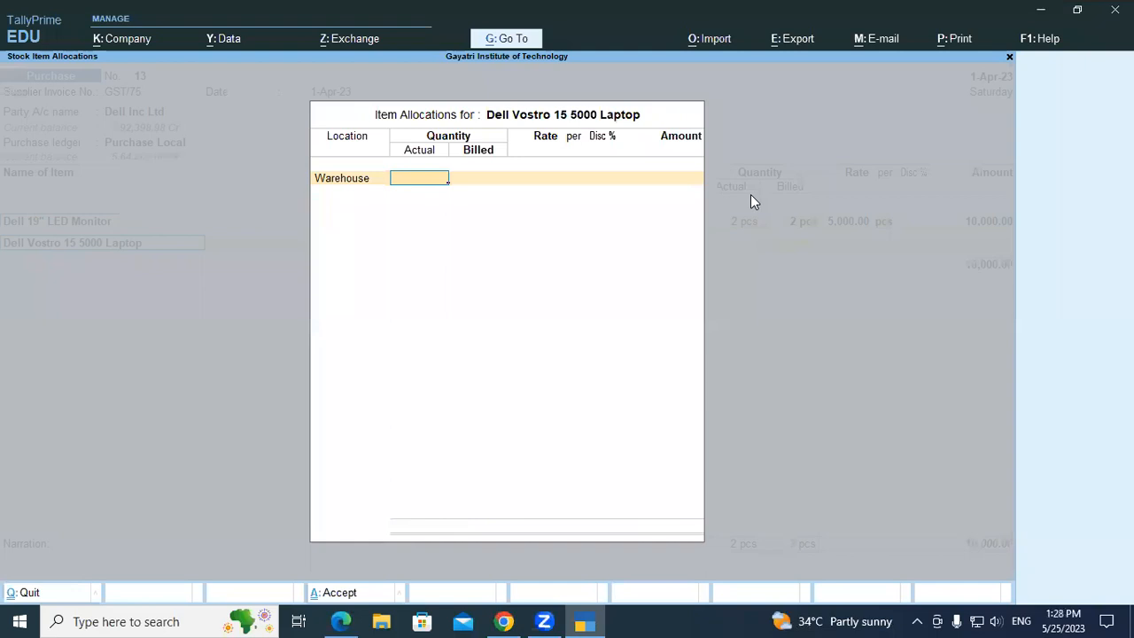
Check exercise 20 in the course PDF and enter 1 pcs as the laptop's actual and billed quantity.
key(alt+Tab)
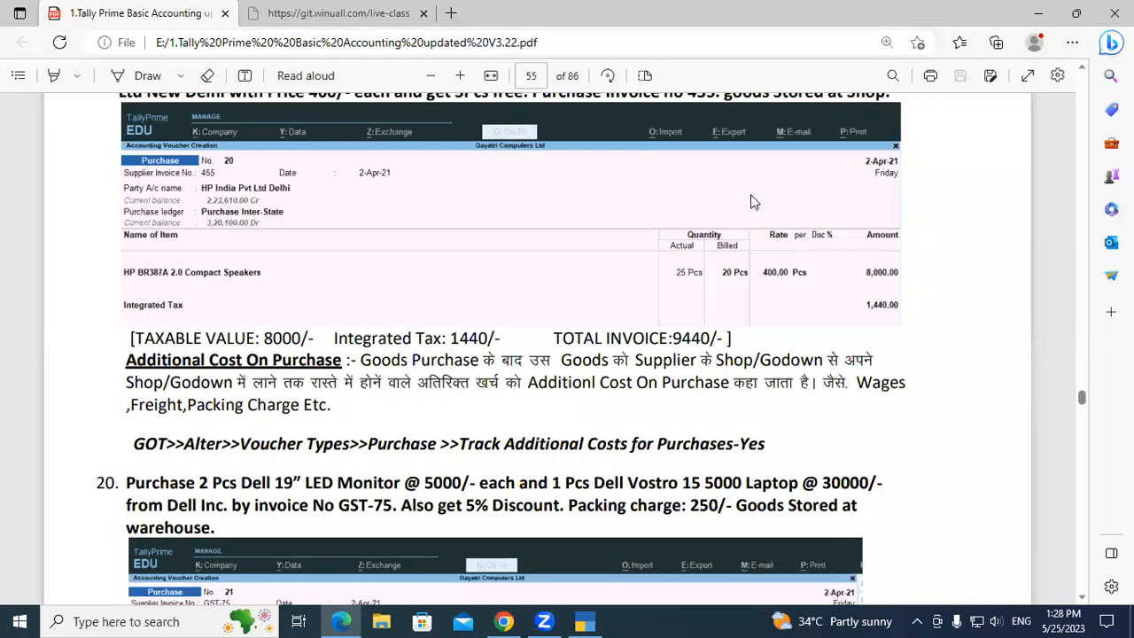
key(alt+Tab)
text(1)
key(Return)
key(Return)
Set the laptop's rate to 30,000 per exercise 20, accept its allocation and end the voucher's item list.
key(alt+Tab)
key(alt+Tab)
key(BackSpace)
text(30)
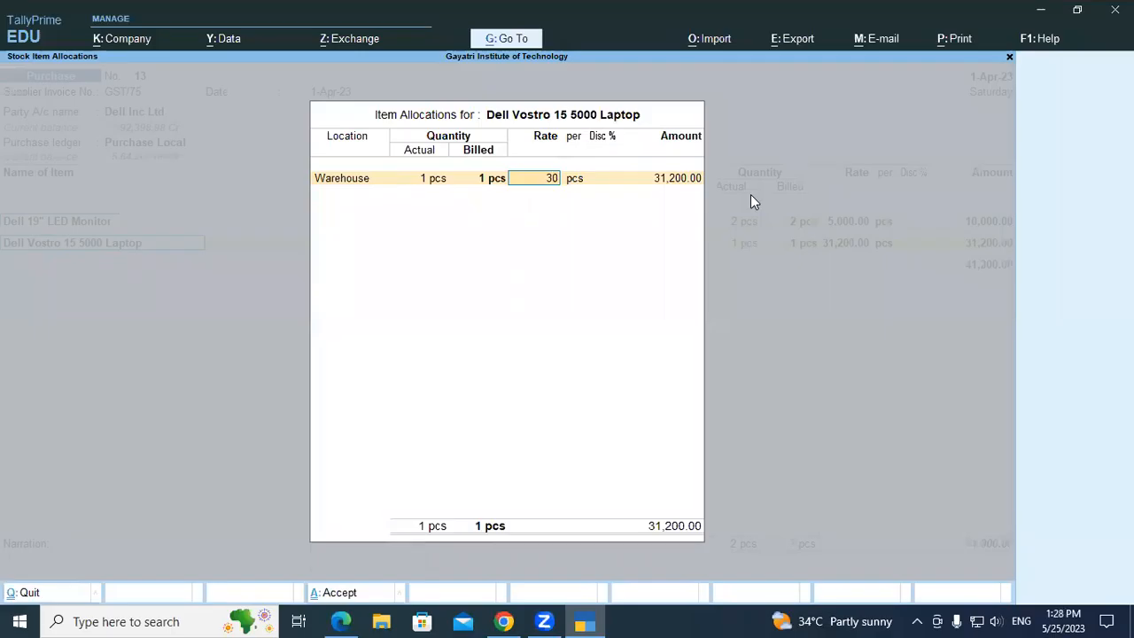
text(,0000)
key(Return)
key(Return)
key(Return)
key(Return)
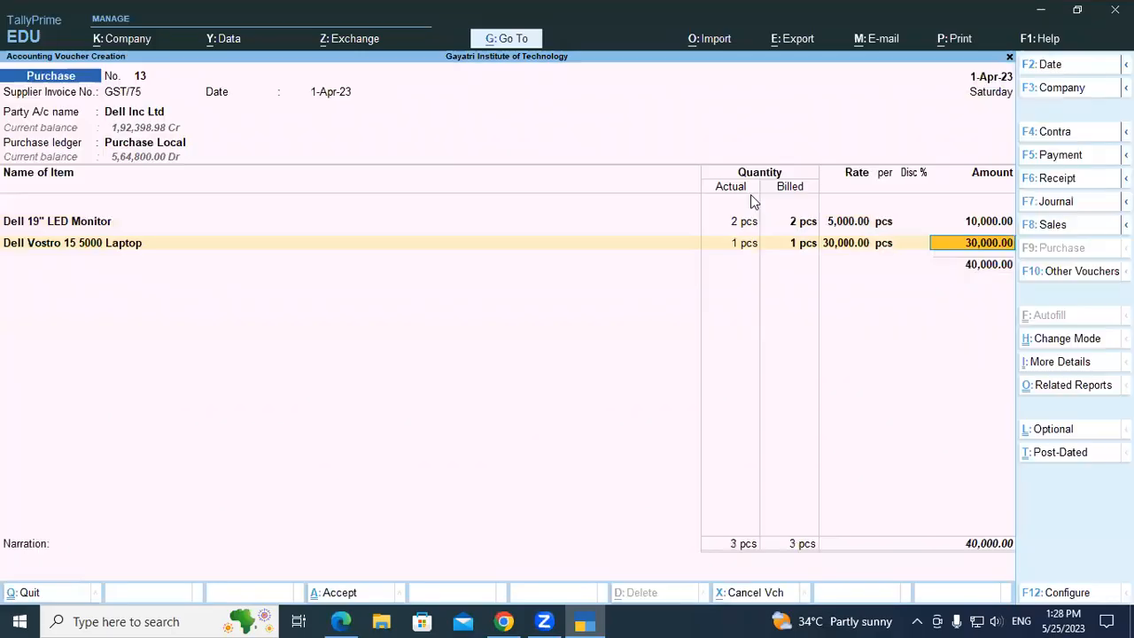
key(Return)
key(Return)
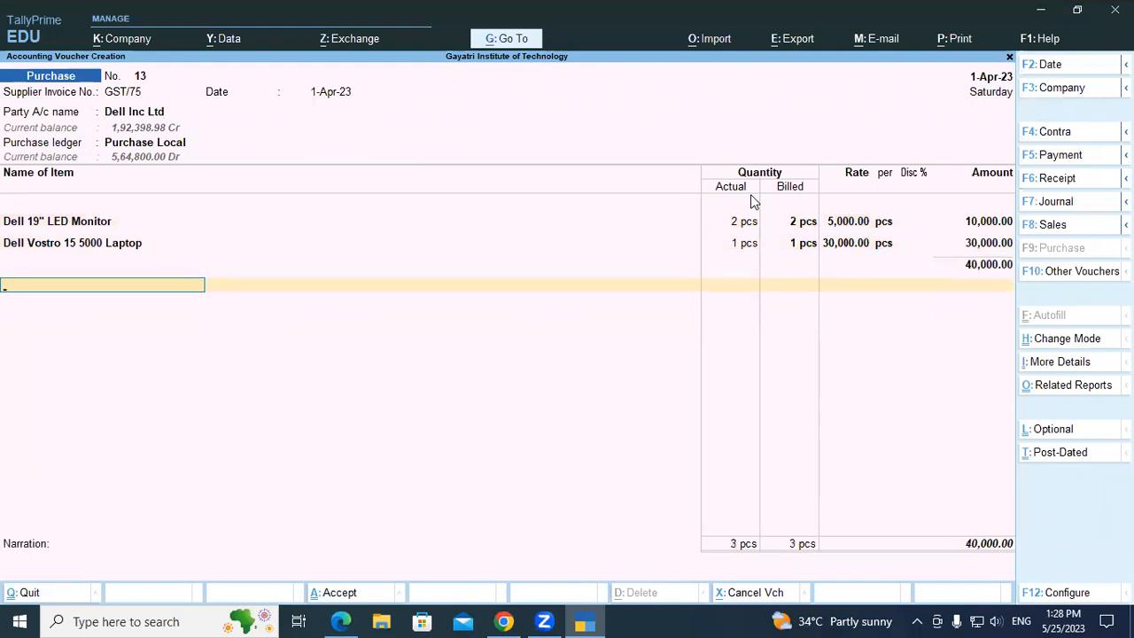
Check the discount in the course PDF and add the Discount Received ledger at 5% to the purchase voucher.
key(alt+Tab)
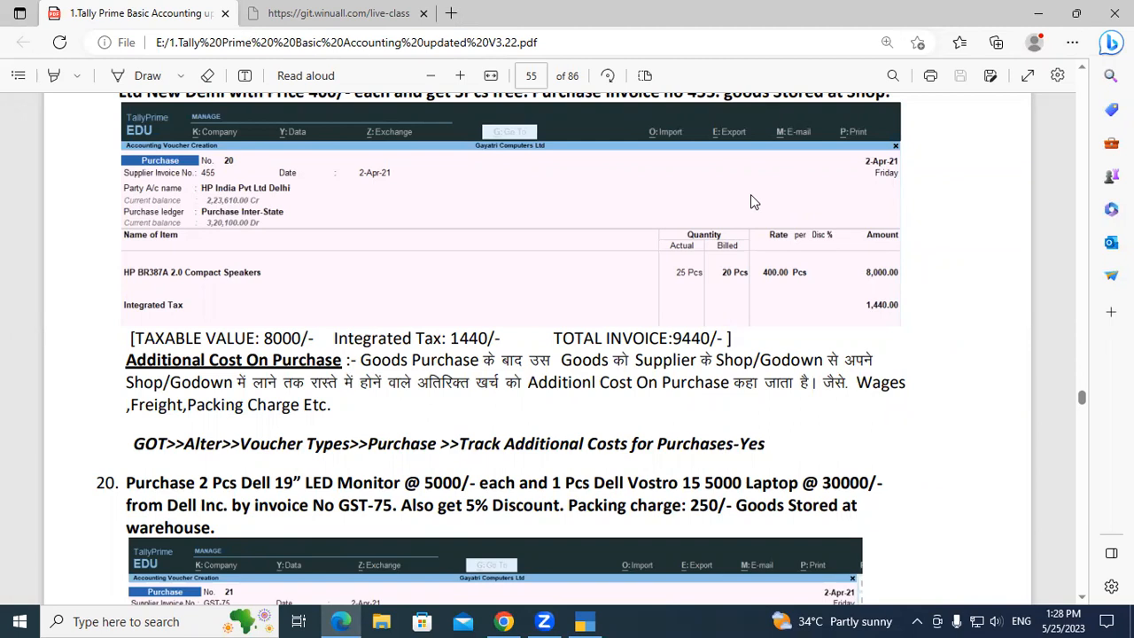
key(alt+Tab)
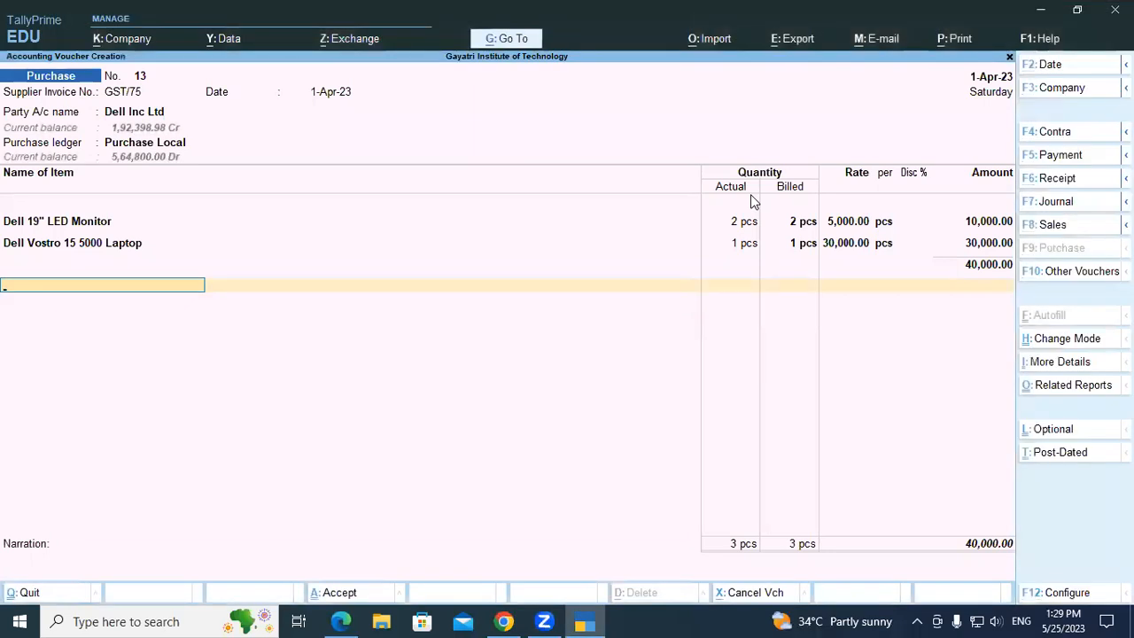
text(Dis)
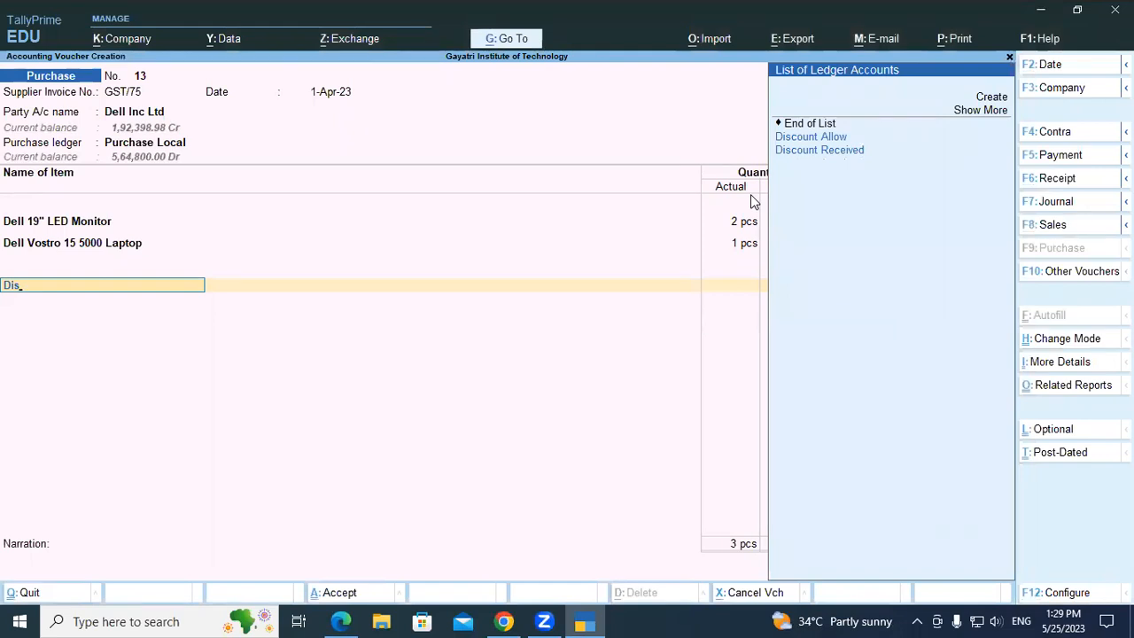
key(Down)
key(Down)
key(Return)
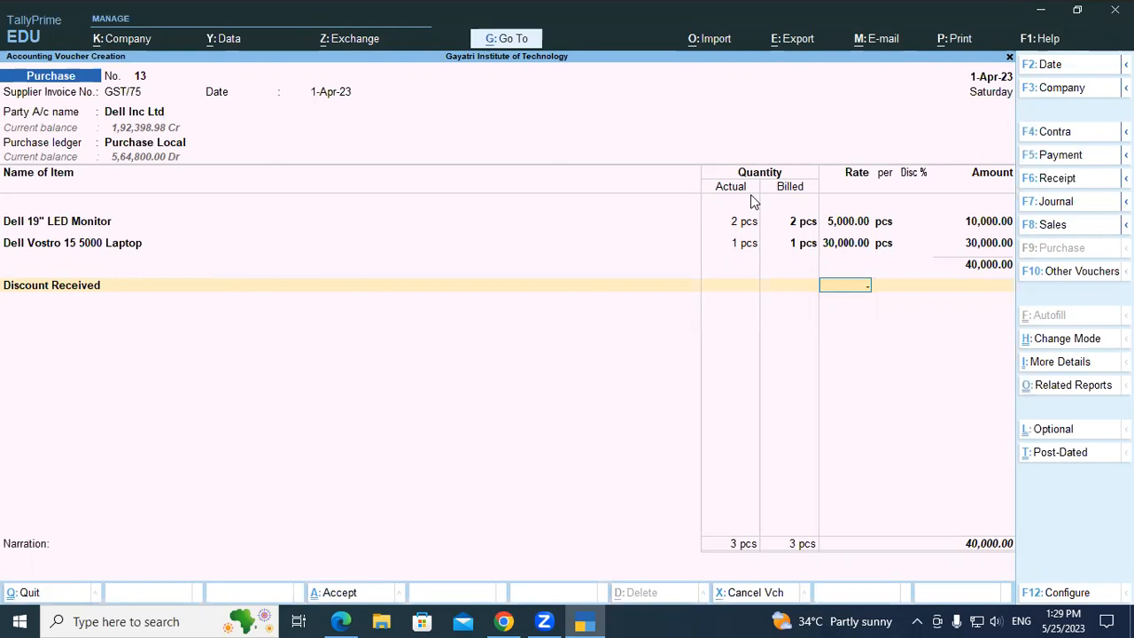
text(5)
key(Return)
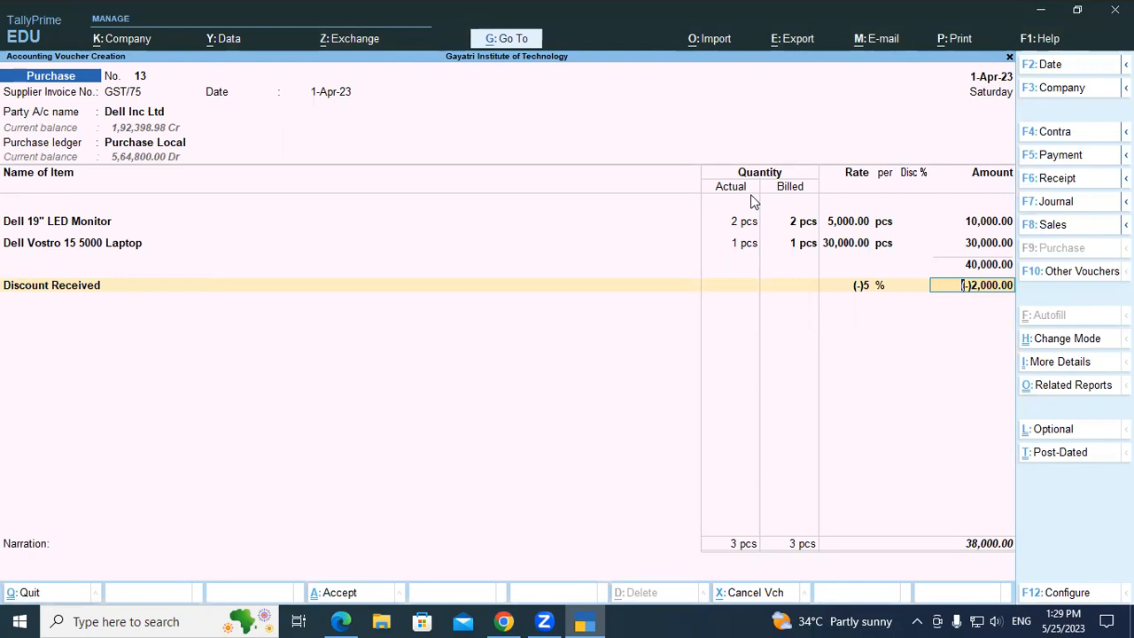
key(Return)
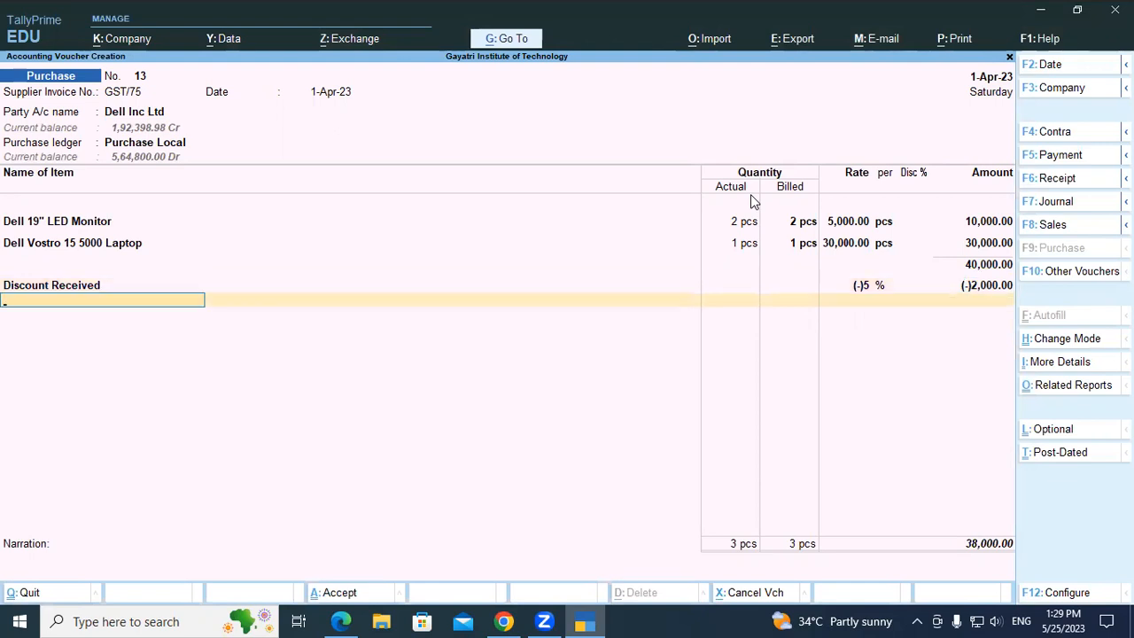
Add the Packing Charge ledger with an amount of 250, reviewing its ledger master with the GST assessable value settings.
text(di)
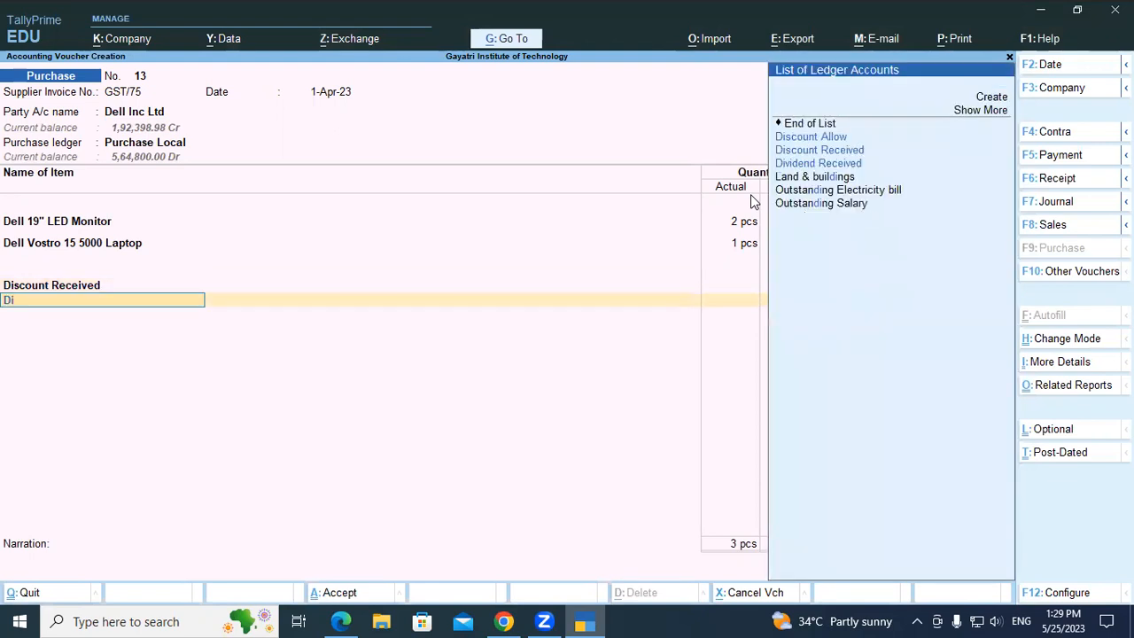
key(BackSpace)
key(BackSpace)
text(Pa)
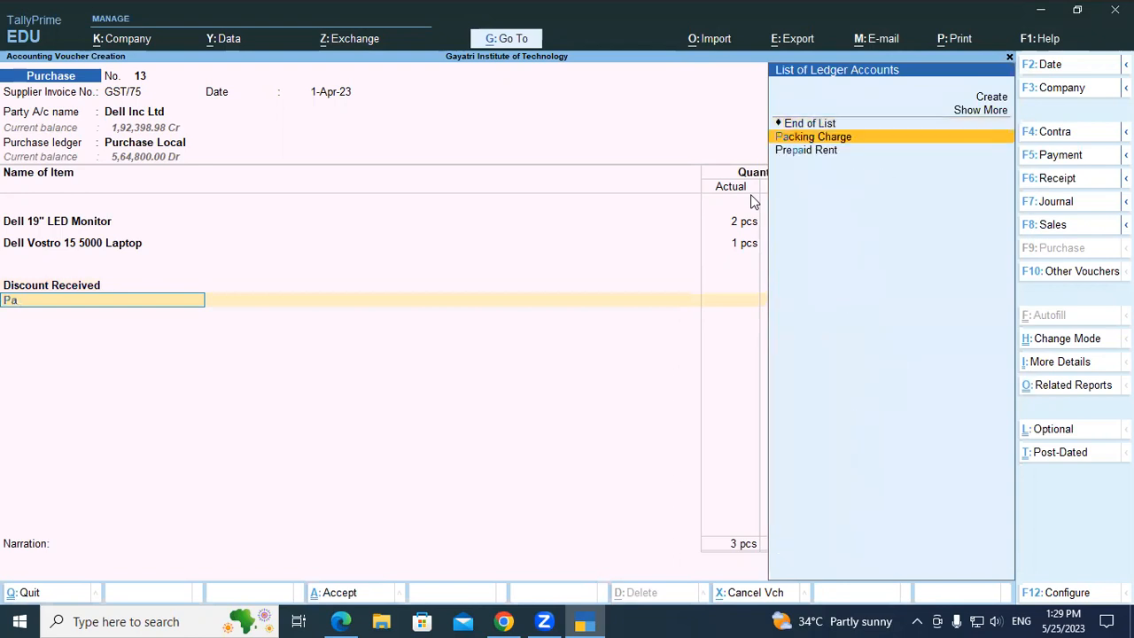
key(Return)
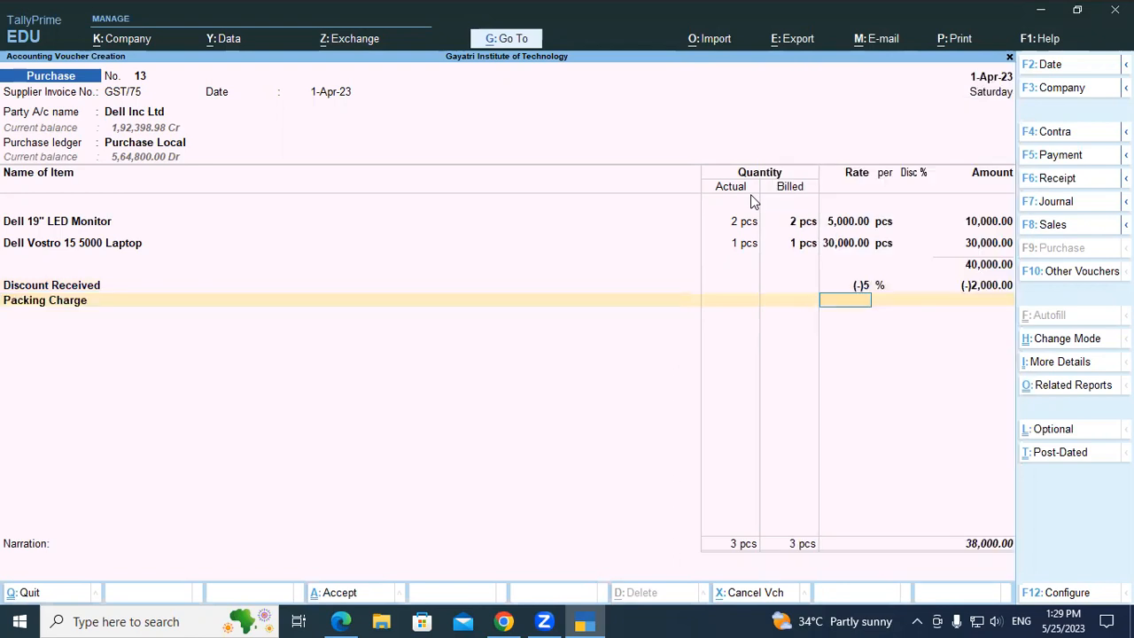
key(BackSpace)
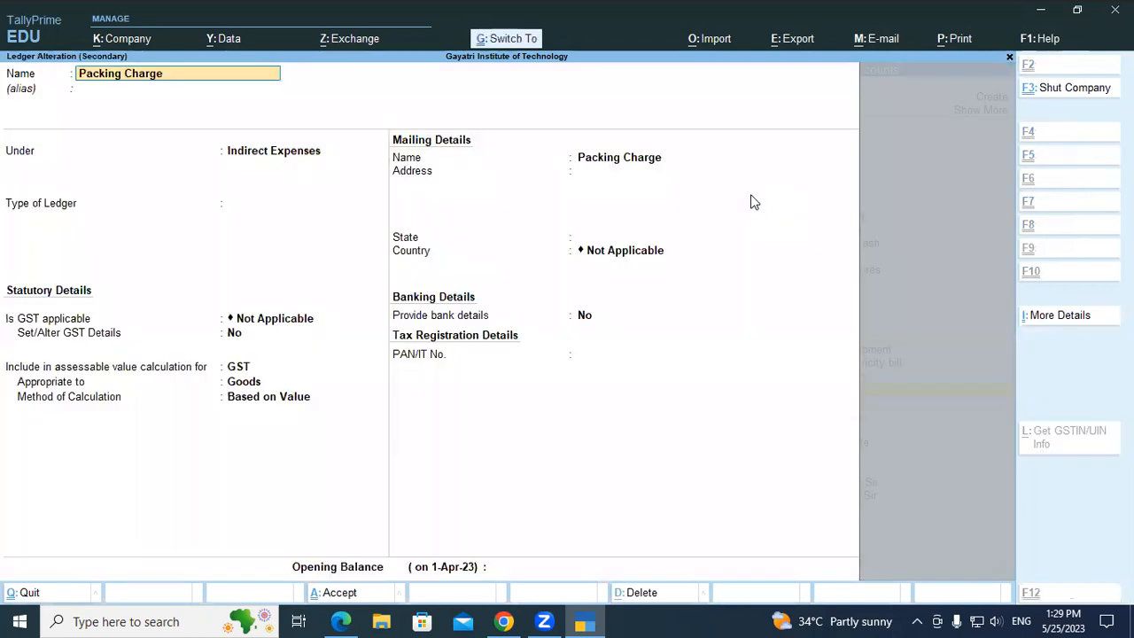
key(ctrl+Return)
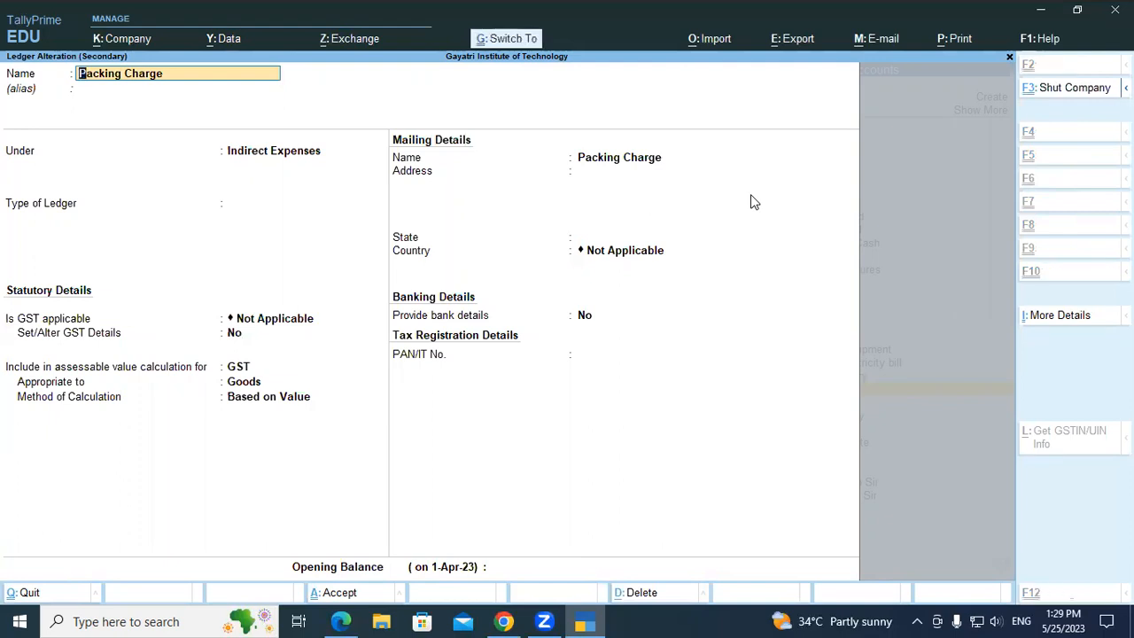
key(ctrl+a)
key(Return)
text(250)
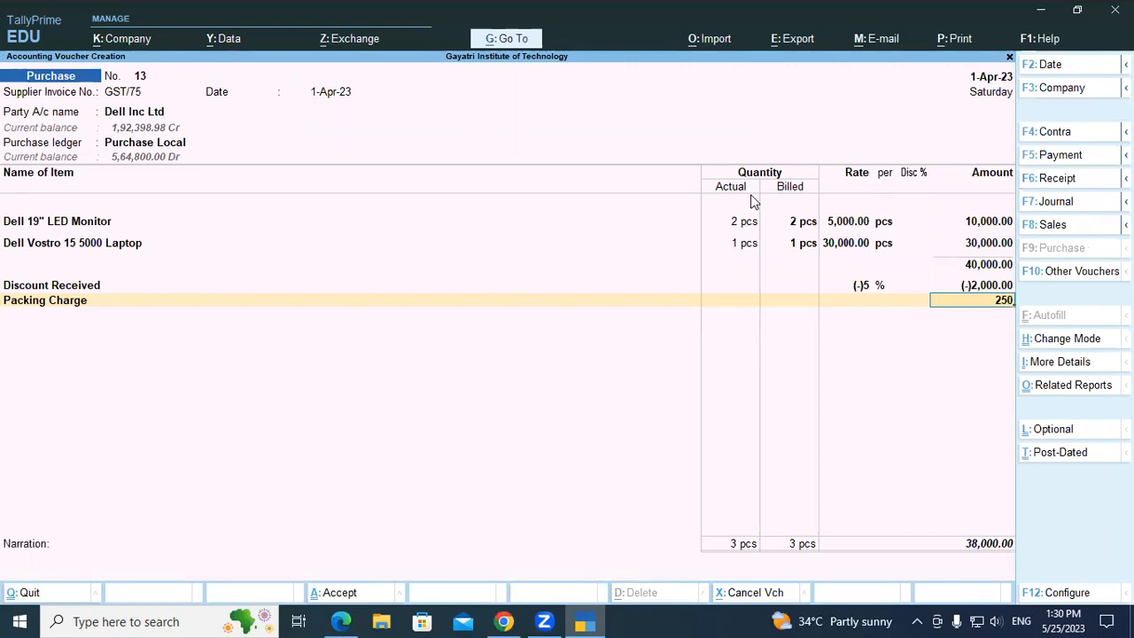
key(Return)
Add the Central Tax and State Tax ledgers to the voucher with their calculated amounts.
text(cen)
key(Return)
key(Return)
text(sta)
key(Return)
key(Return)
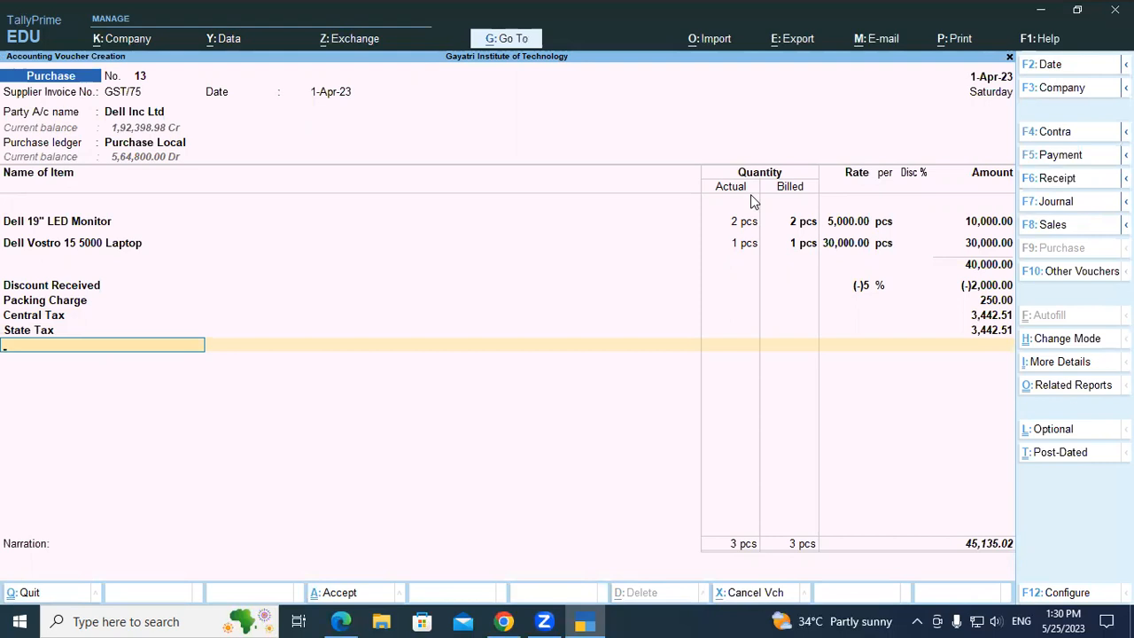
Add the Round Off ledger with its calculated amount and end the voucher's ledger list.
text(Rou)
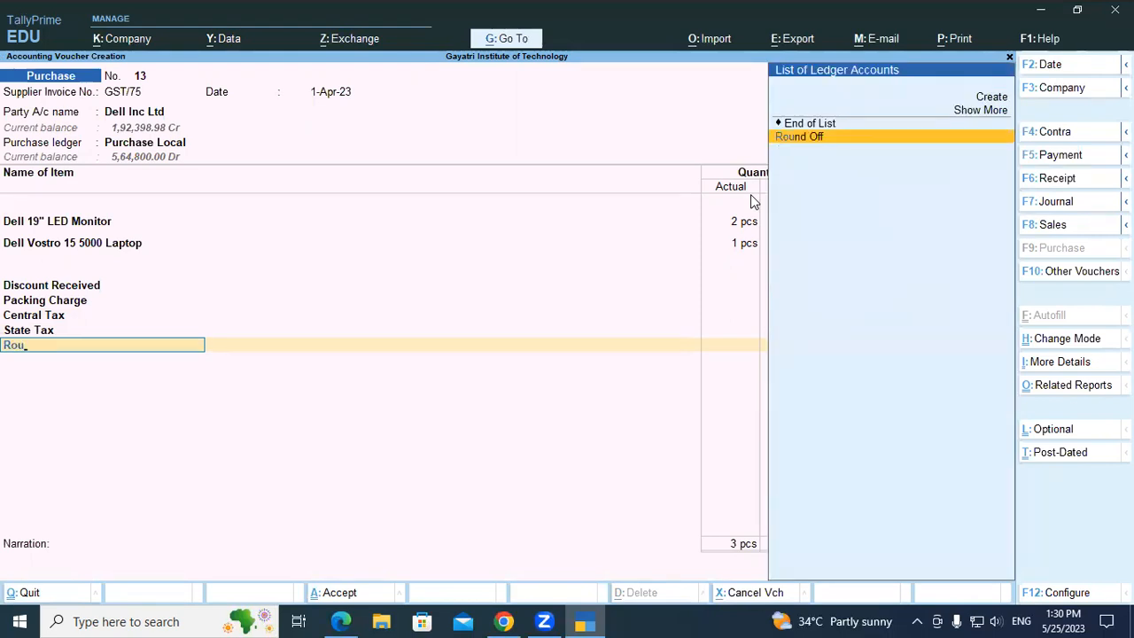
key(Return)
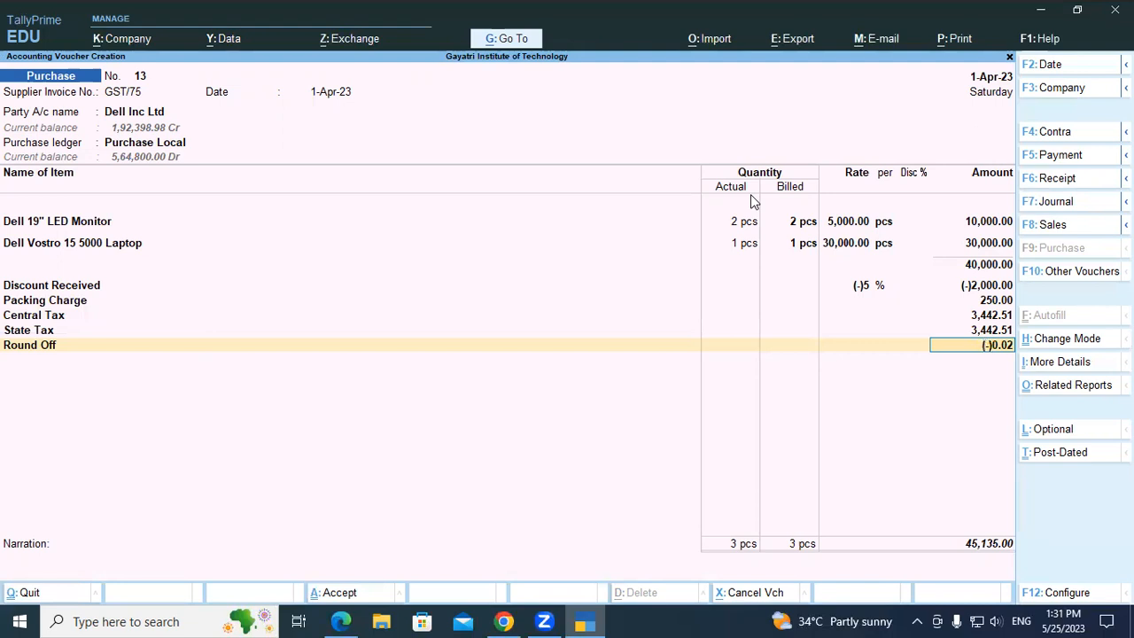
key(Return)
Accept the remaining voucher details with their defaults and save the Dell Inc Ltd purchase voucher.
key(Return)
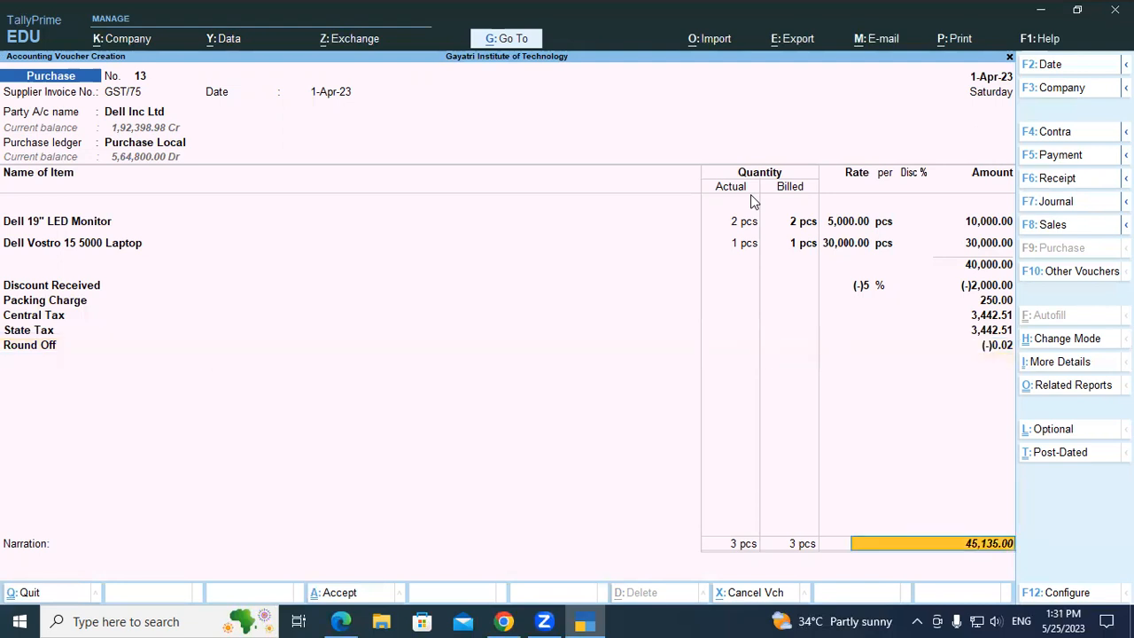
key(Return)
key(Return)
key(Return)
key(Return)
key(Return)
key(Return)
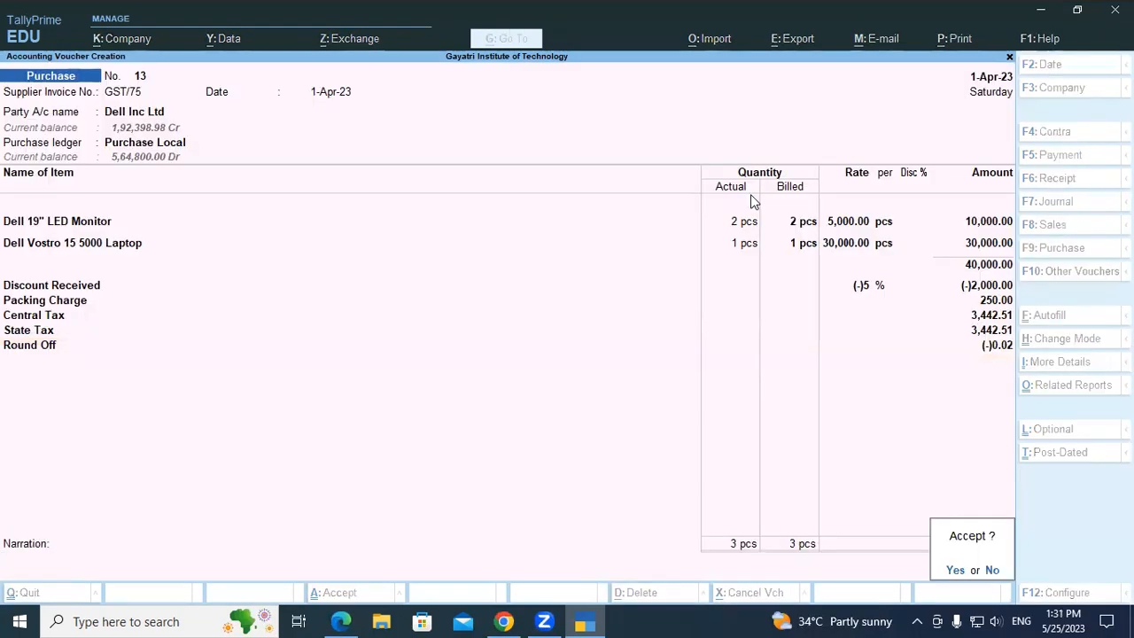
key(Return)
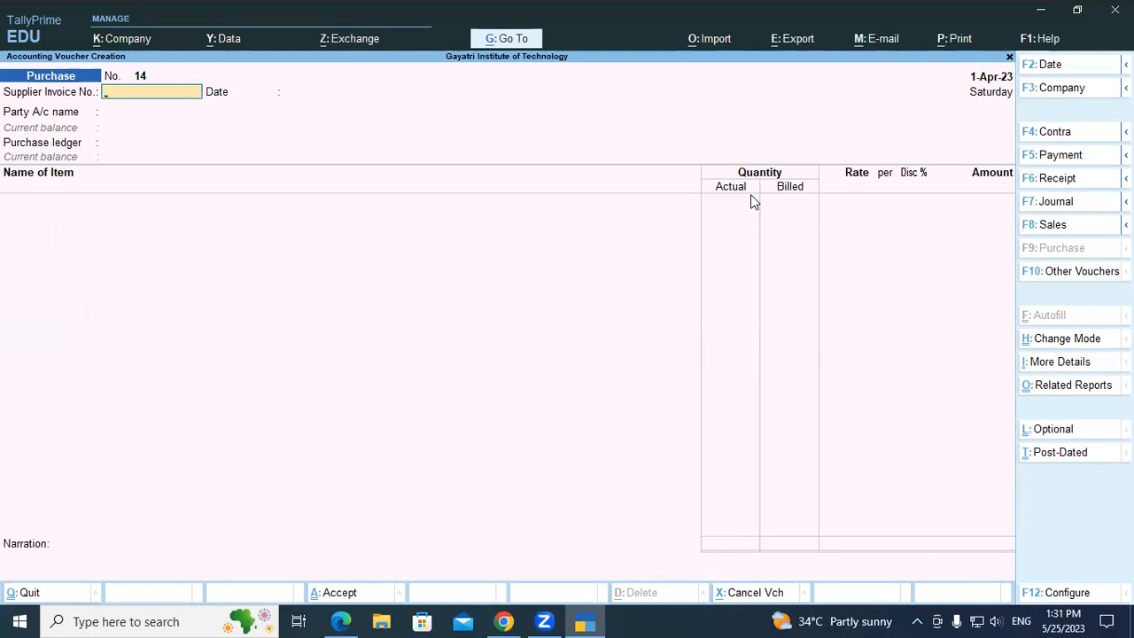
Switch to the course PDF and read the page 56 section on purchasing assets using a purchase voucher, including its configuration and AK Enterprise example.
key(alt+Tab)
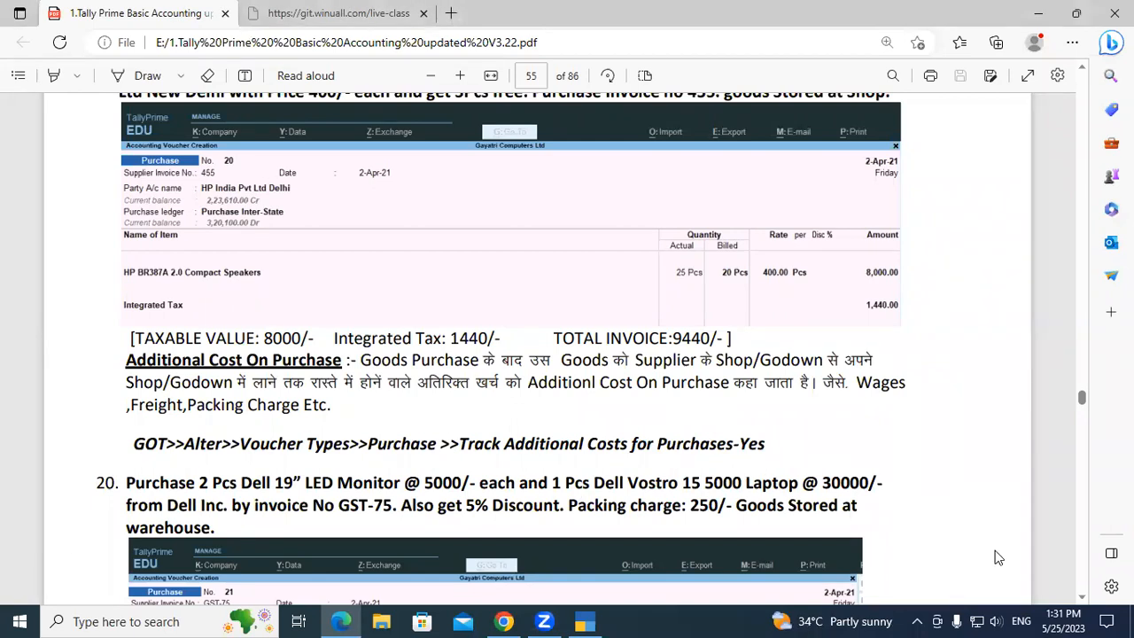
click(1082, 596)
scroll(980, 586, down, 5)
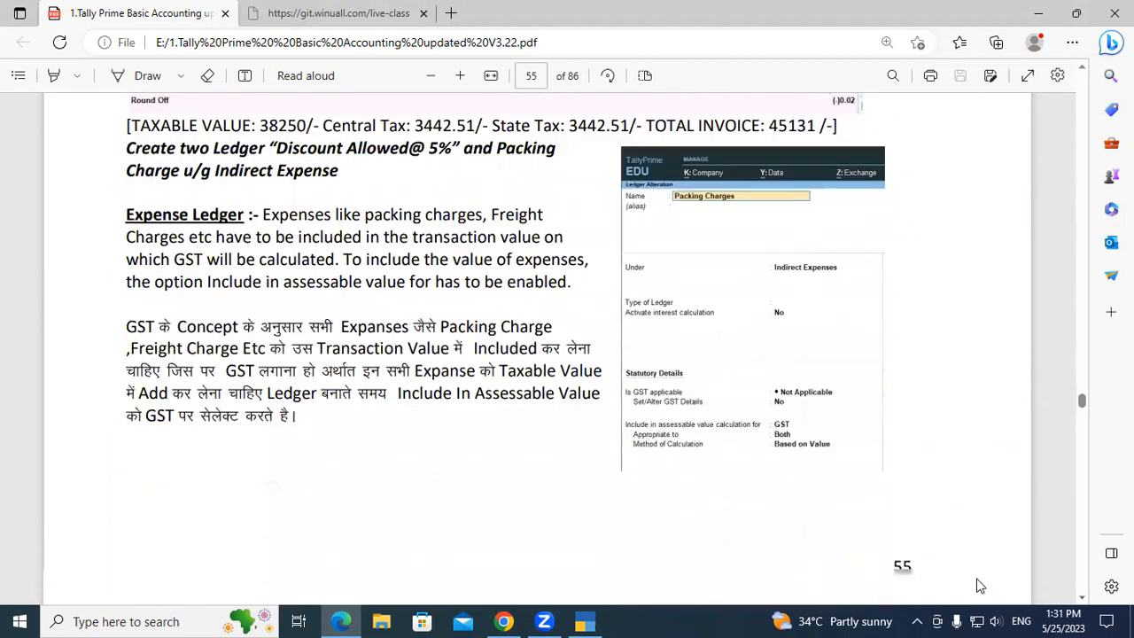
click(1081, 596)
drag(1081, 596, 1081, 596)
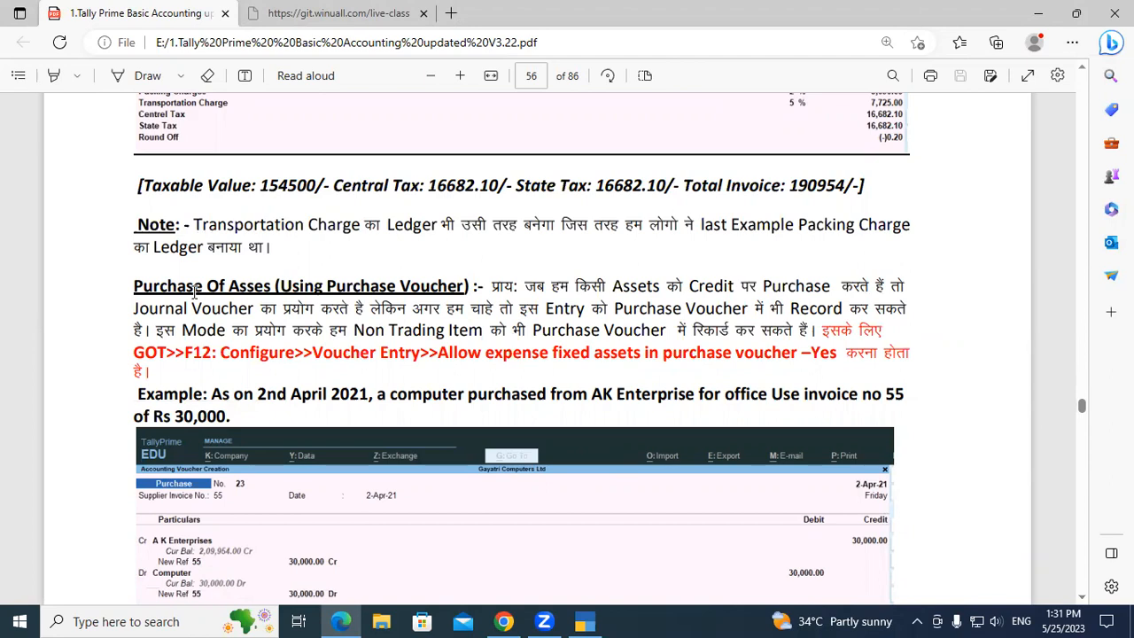
drag(134, 286, 270, 283)
click(270, 283)
scroll(467, 352, up, 1)
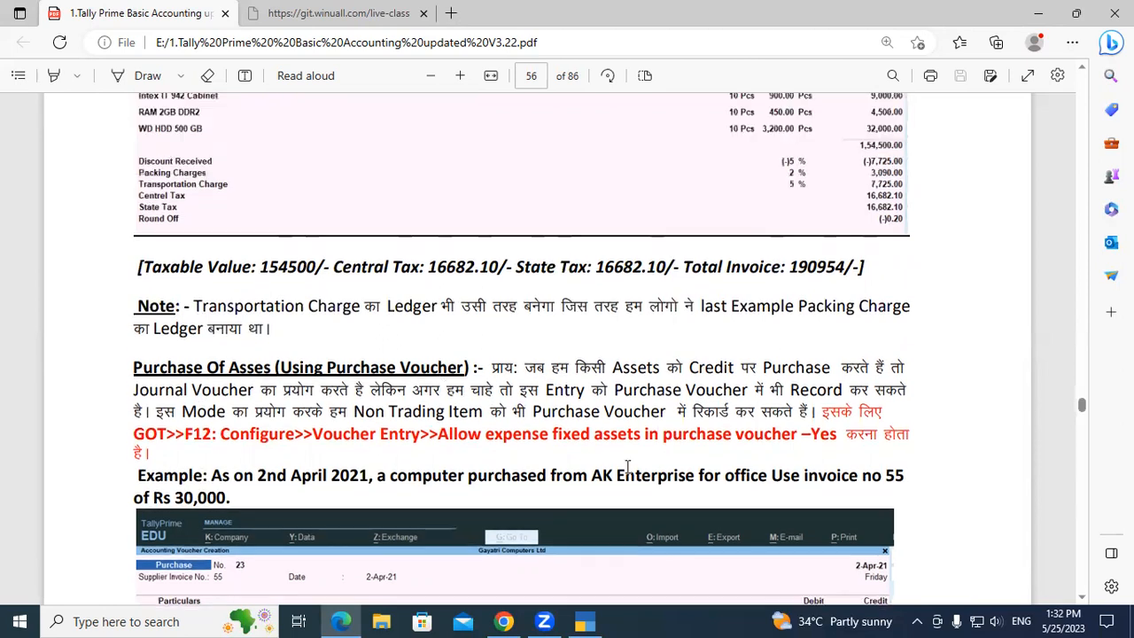
click(1082, 599)
click(1082, 599)
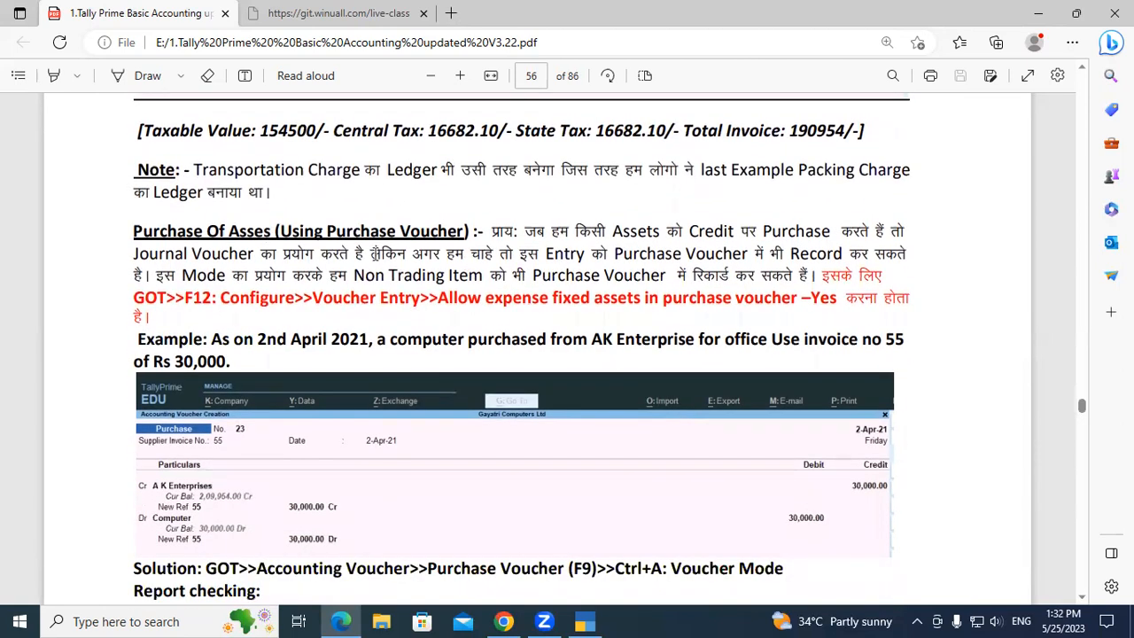
drag(373, 255, 155, 325)
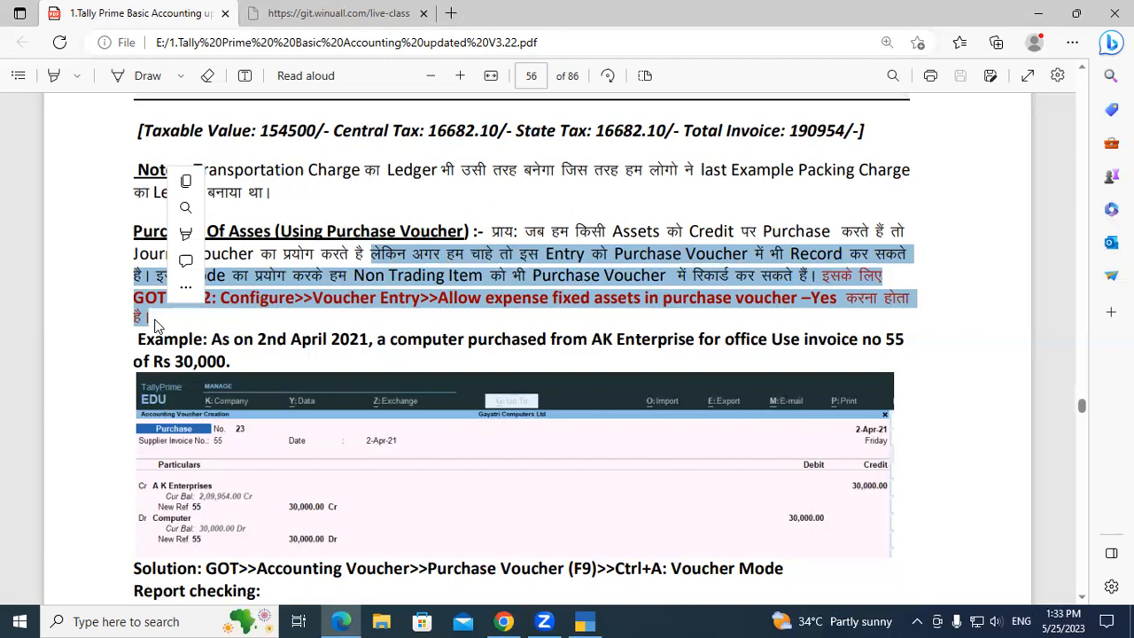
click(167, 321)
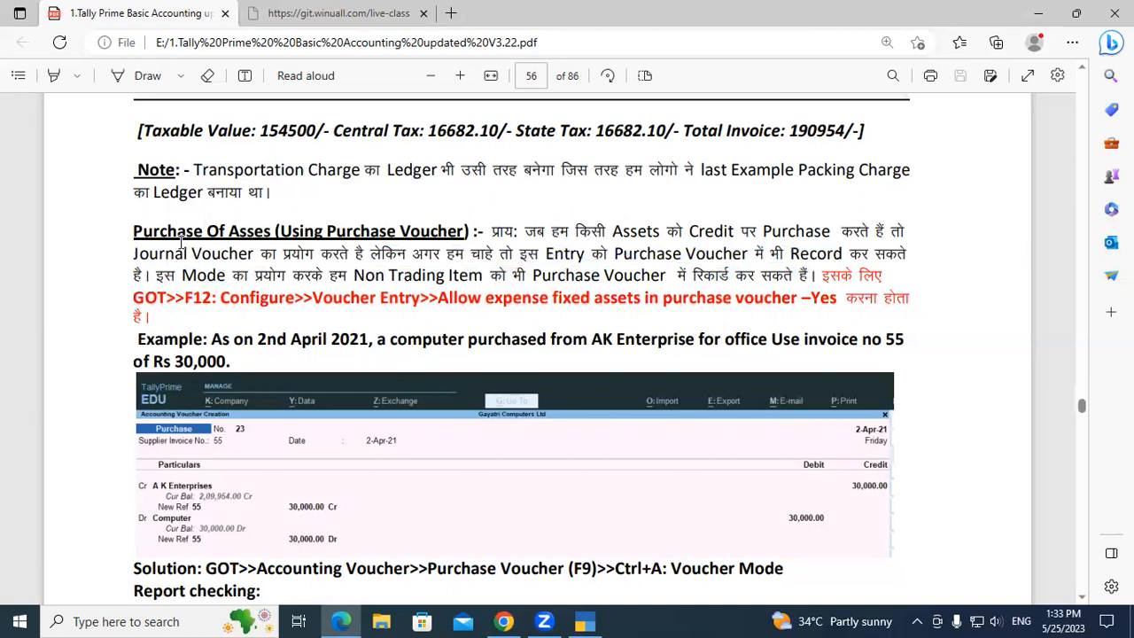
drag(133, 230, 277, 235)
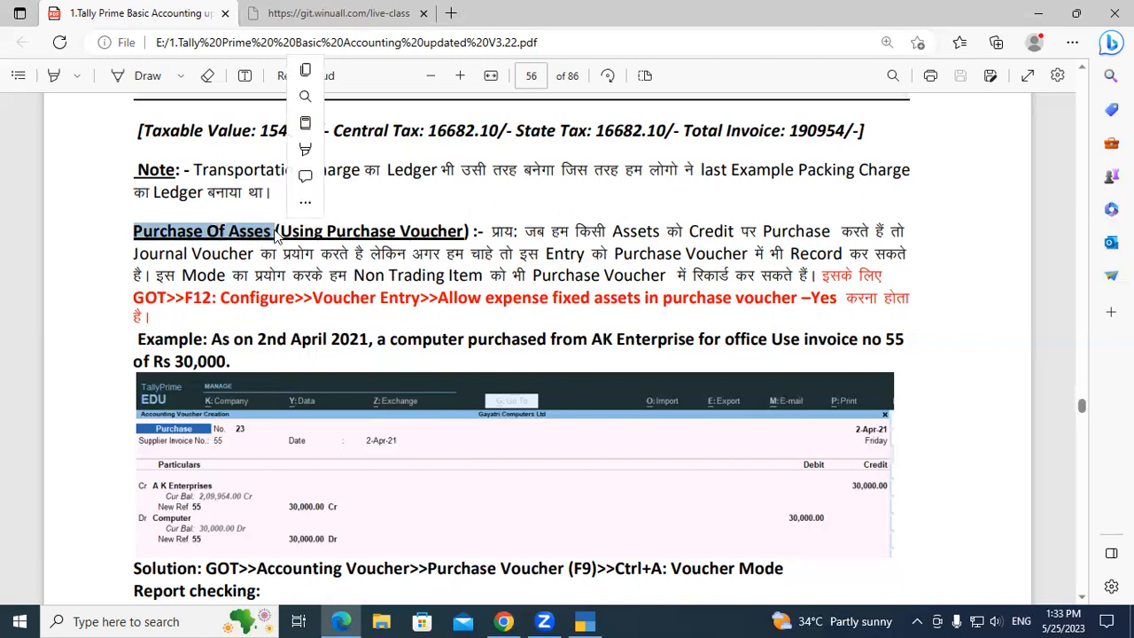
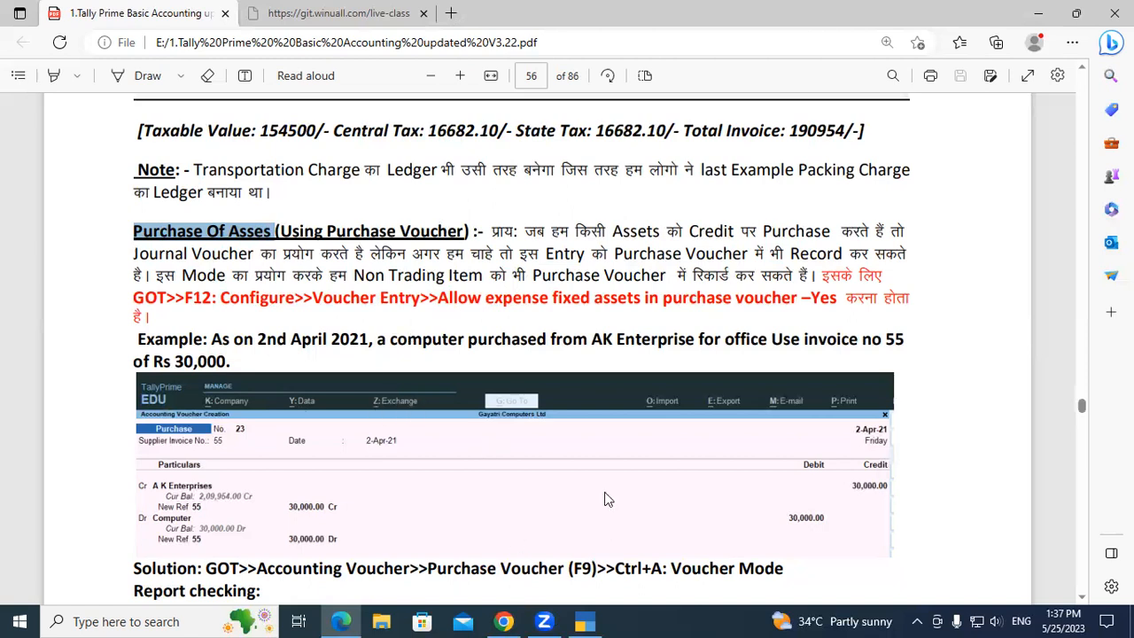
Switch to TallyPrime and examine the Computer and Dell Computer entries under Fixed Assets in the detailed Balance Sheet.
key(alt+Tab)
key(Escape)
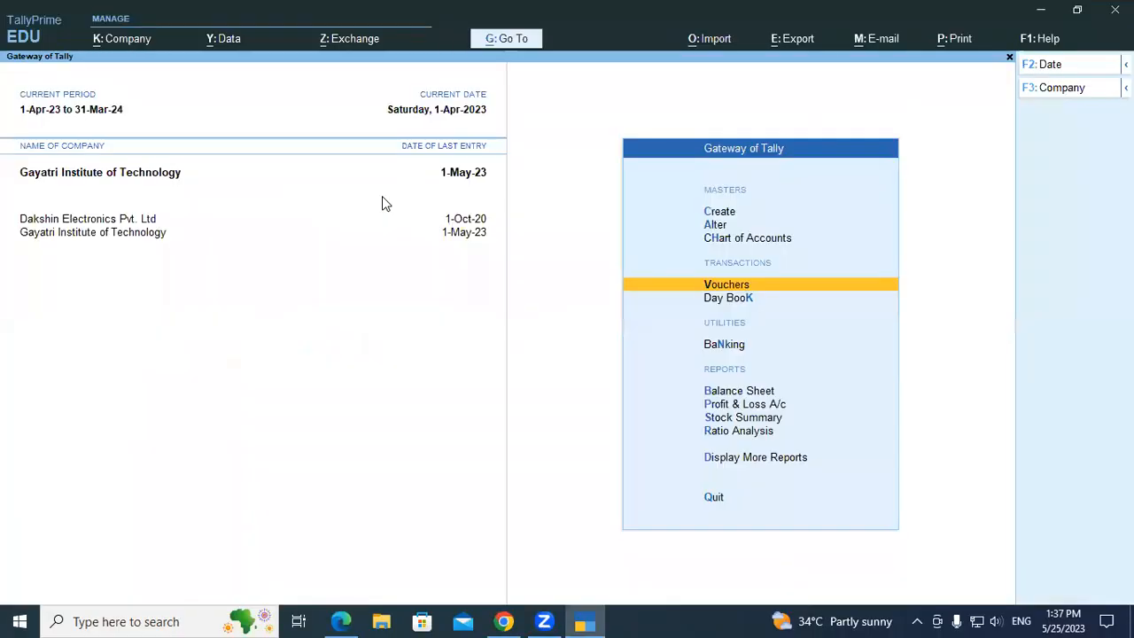
key(Escape)
key(n)
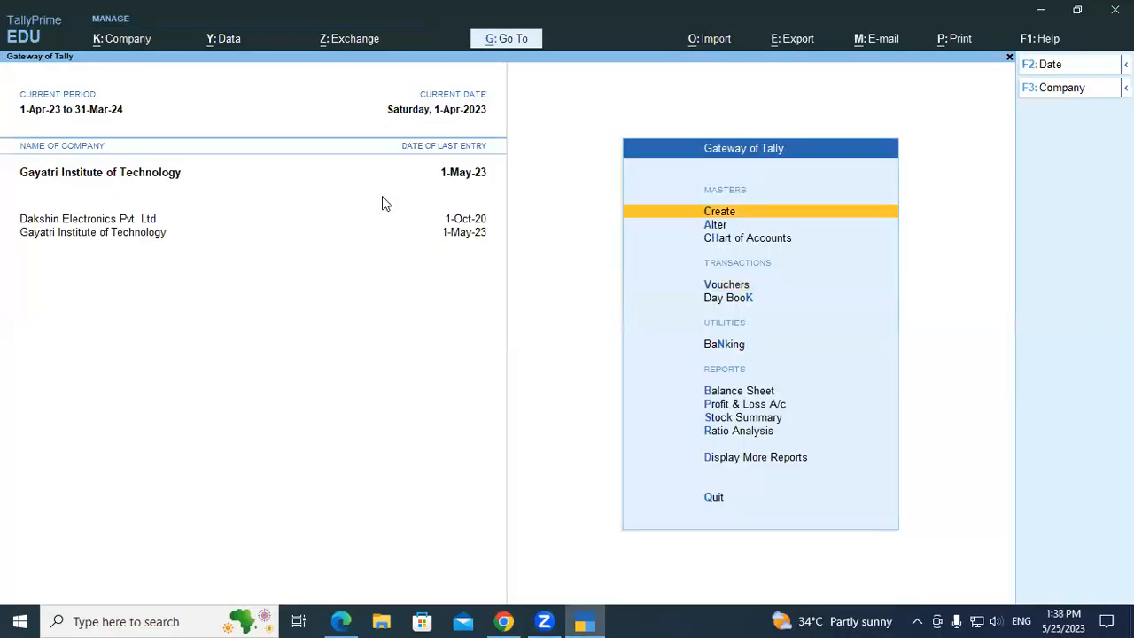
key(Down)
key(Down)
key(Down)
key(Down)
key(Down)
key(Down)
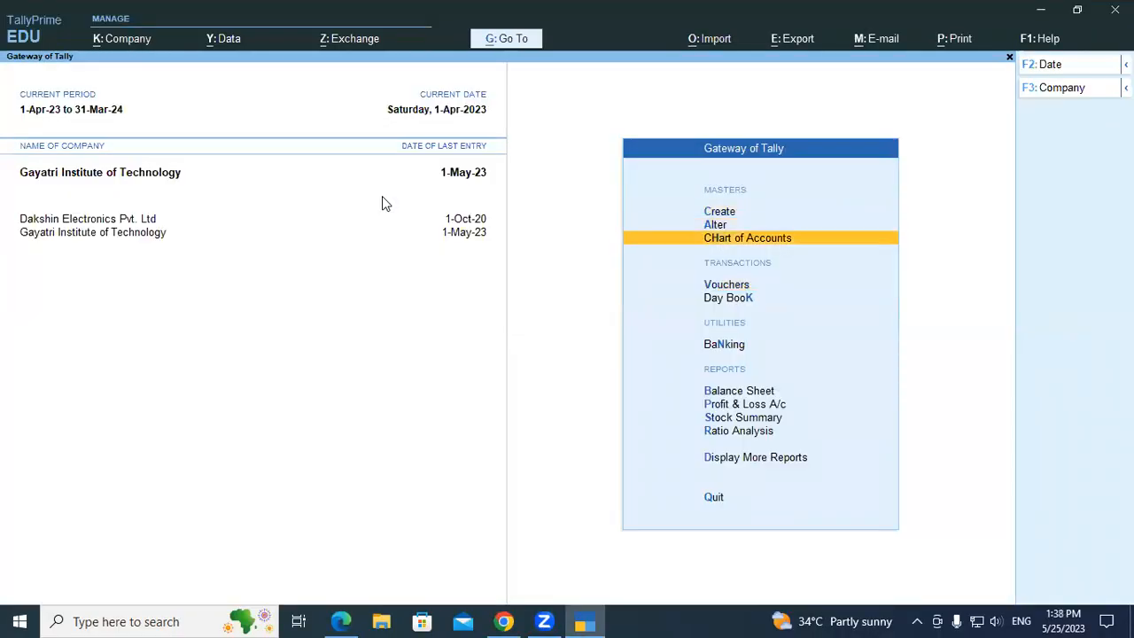
key(Return)
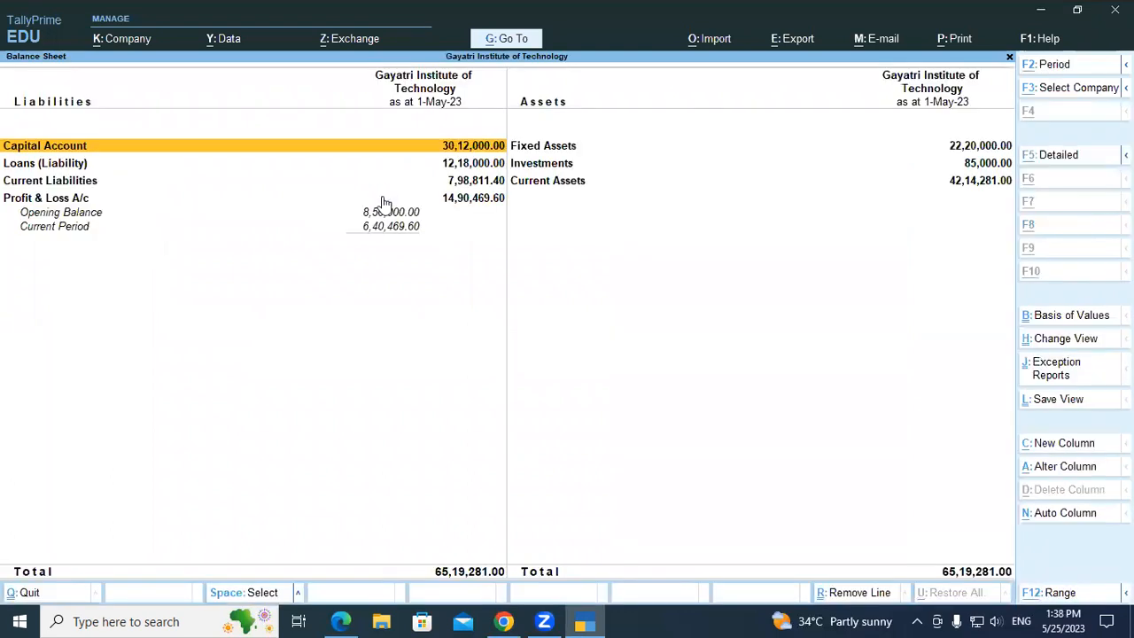
key(alt+F5)
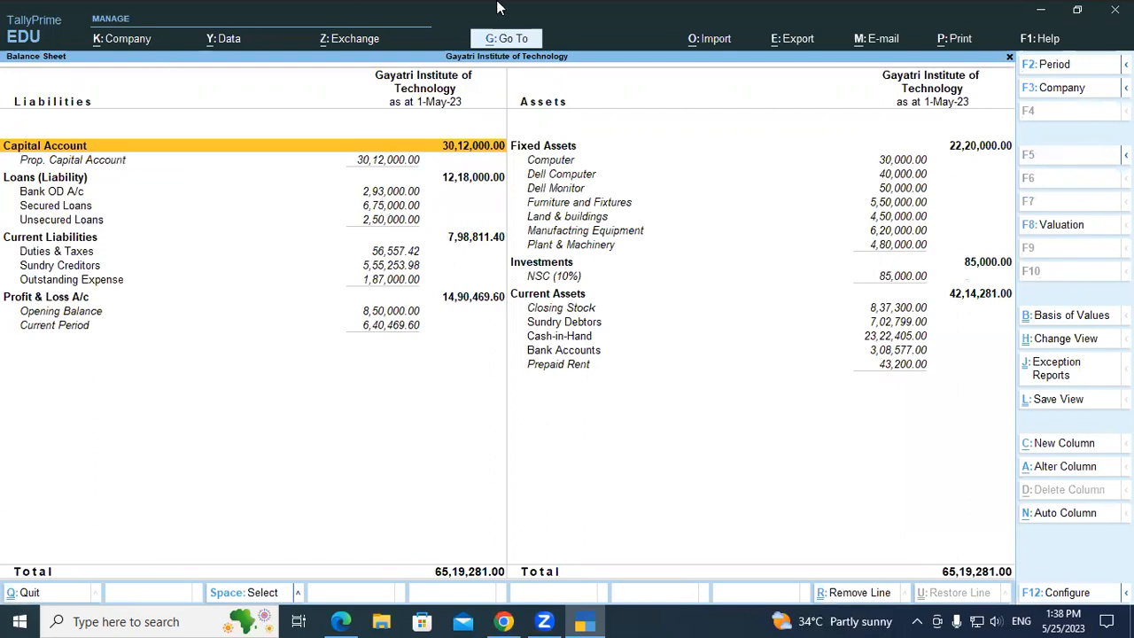
click(549, 163)
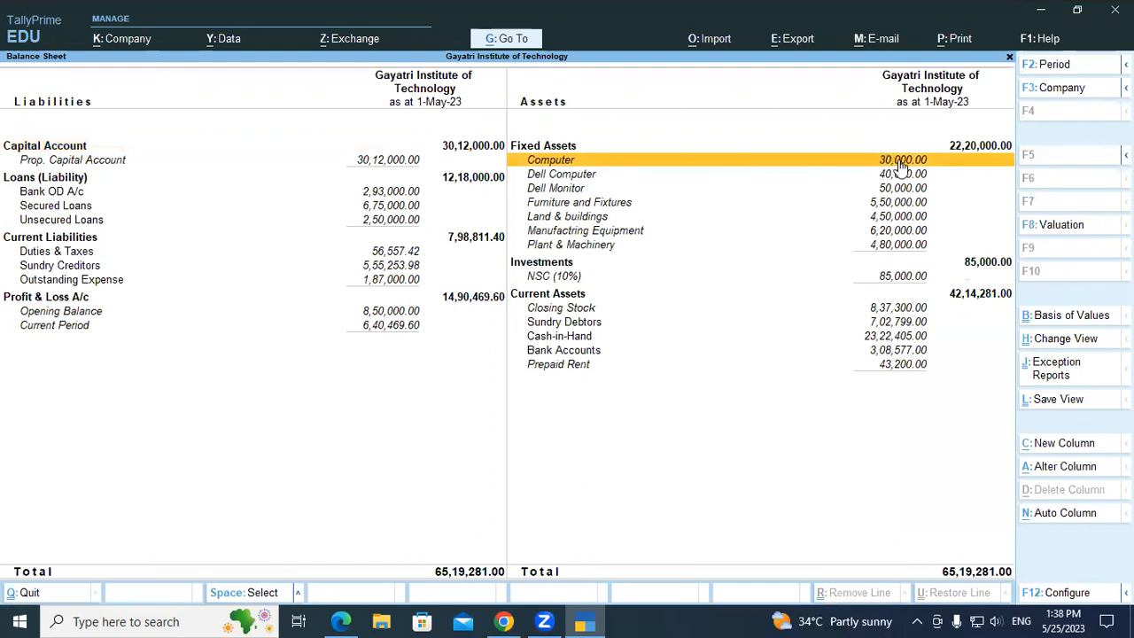
click(577, 177)
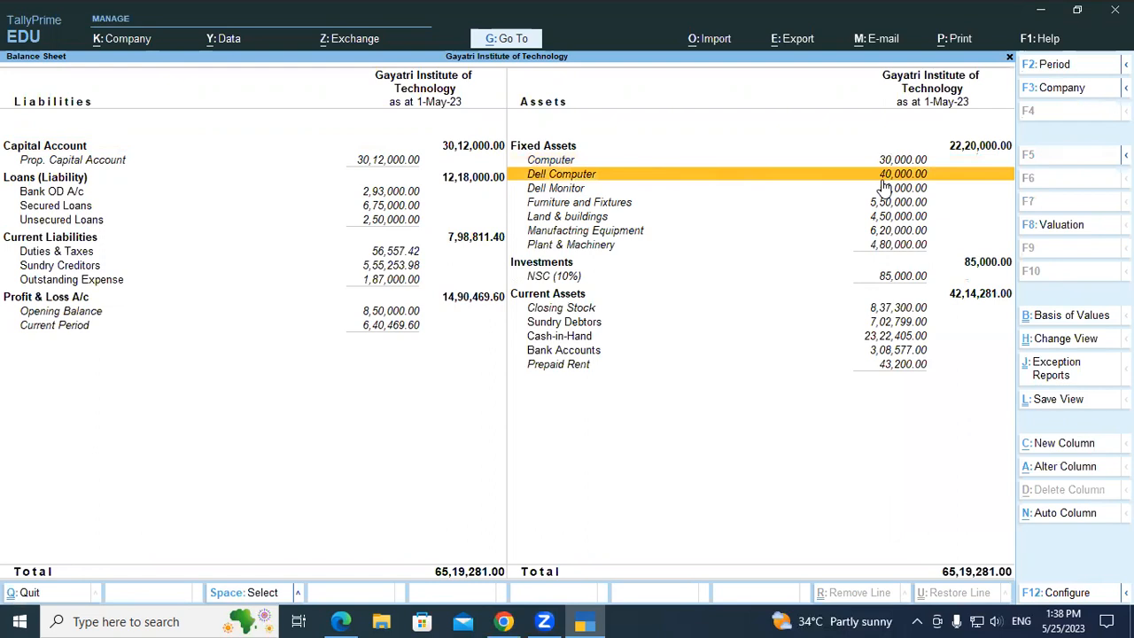
key(Escape)
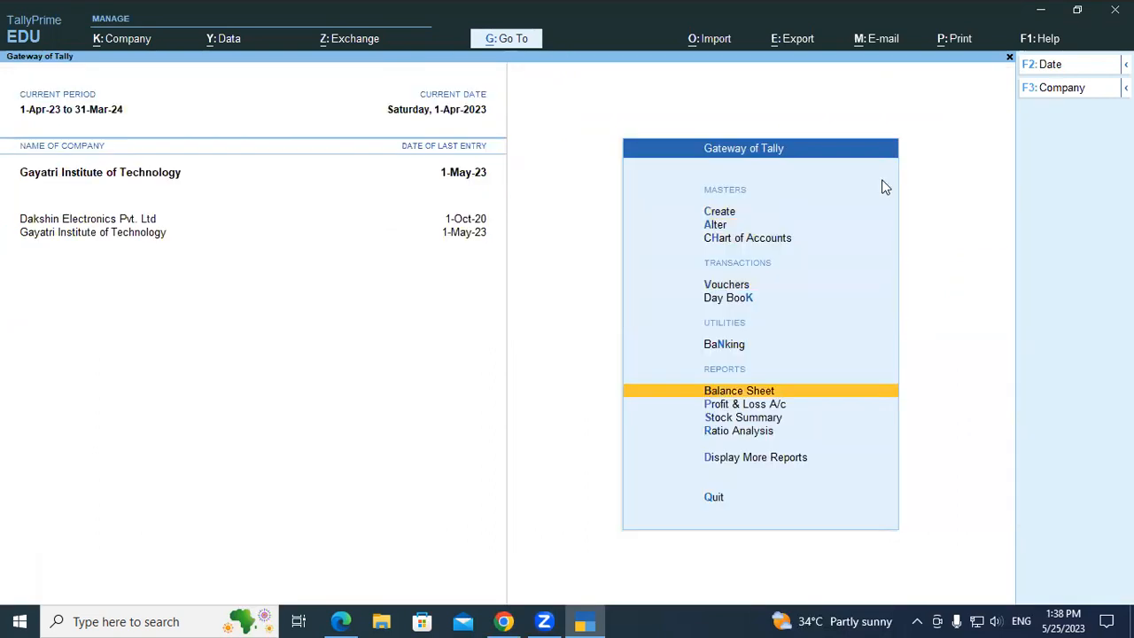
Start a new journal voucher and check the ledger list for existing ledgers matching "Com".
key(Up)
key(Up)
key(Up)
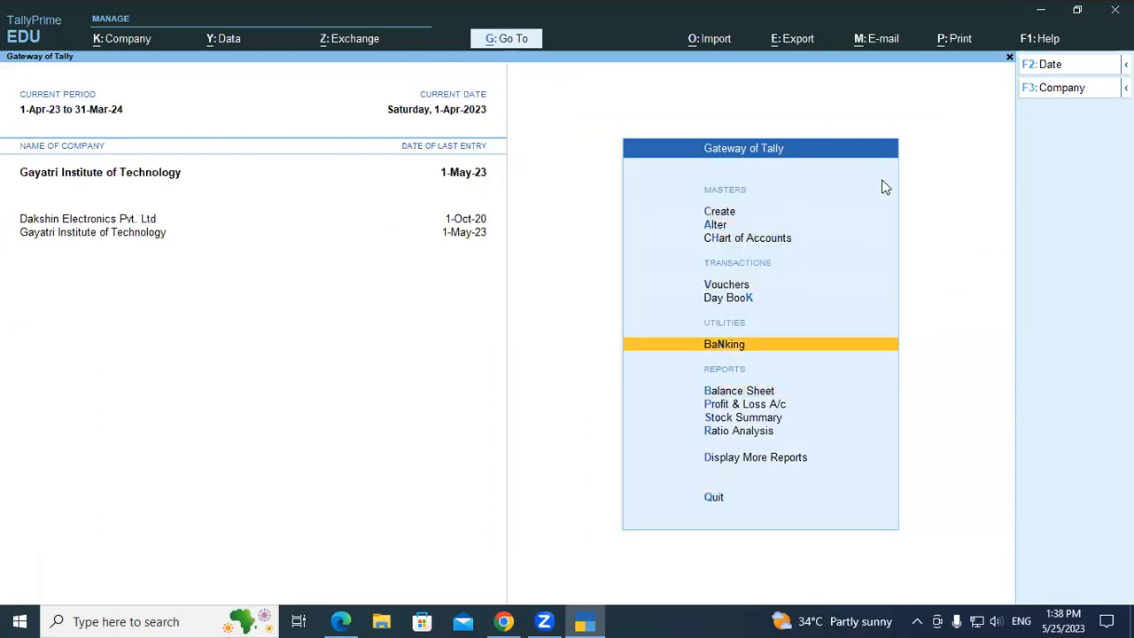
key(Return)
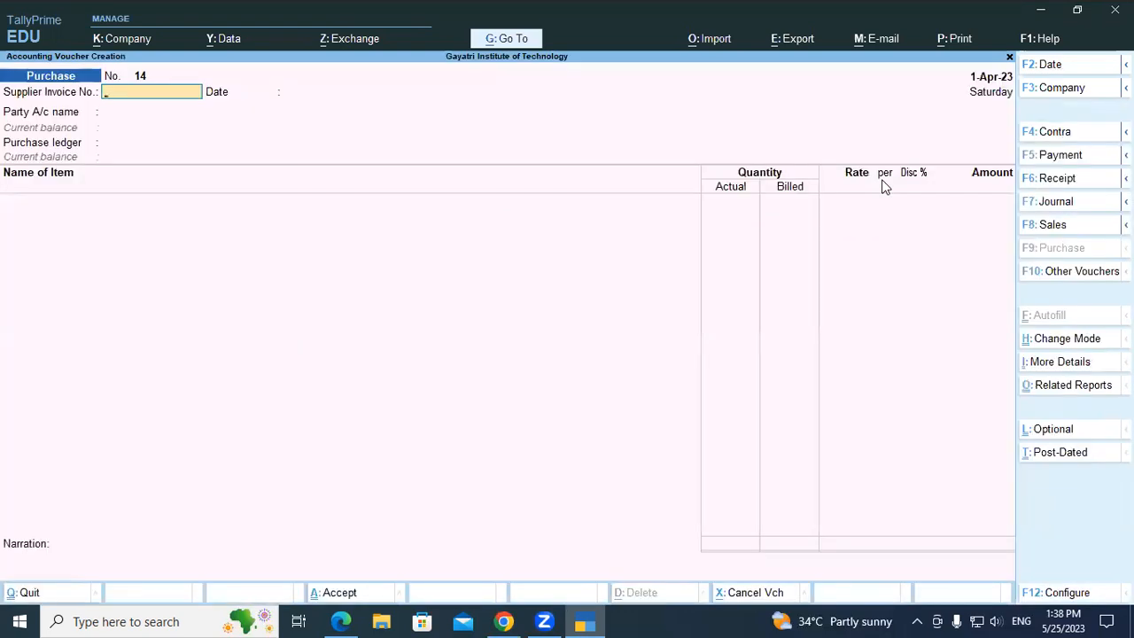
key(F7)
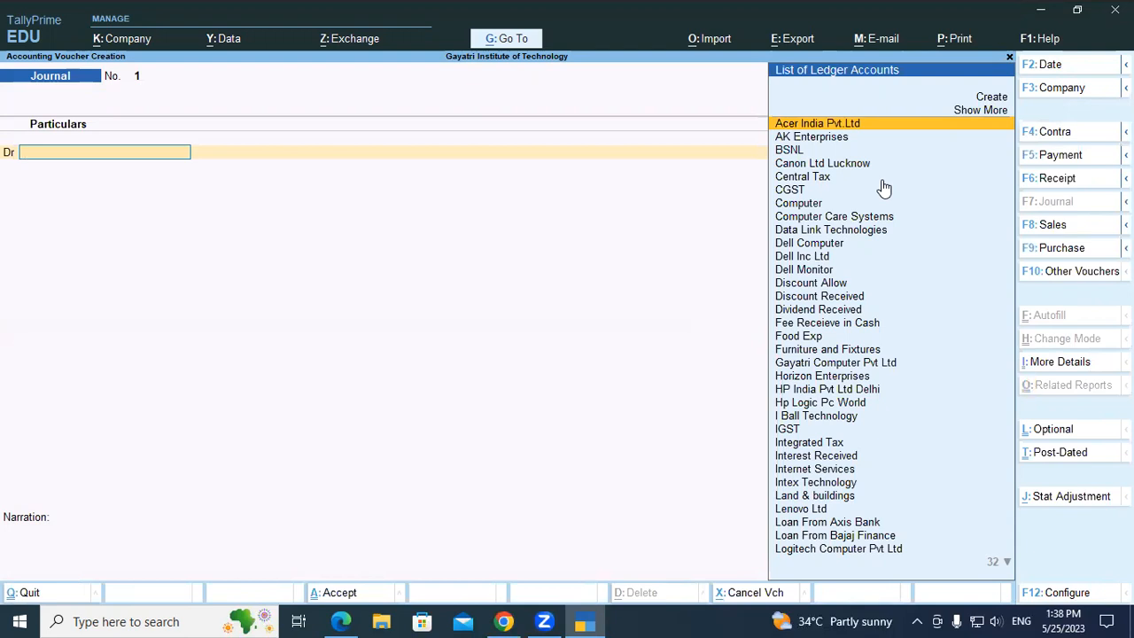
text(Com)
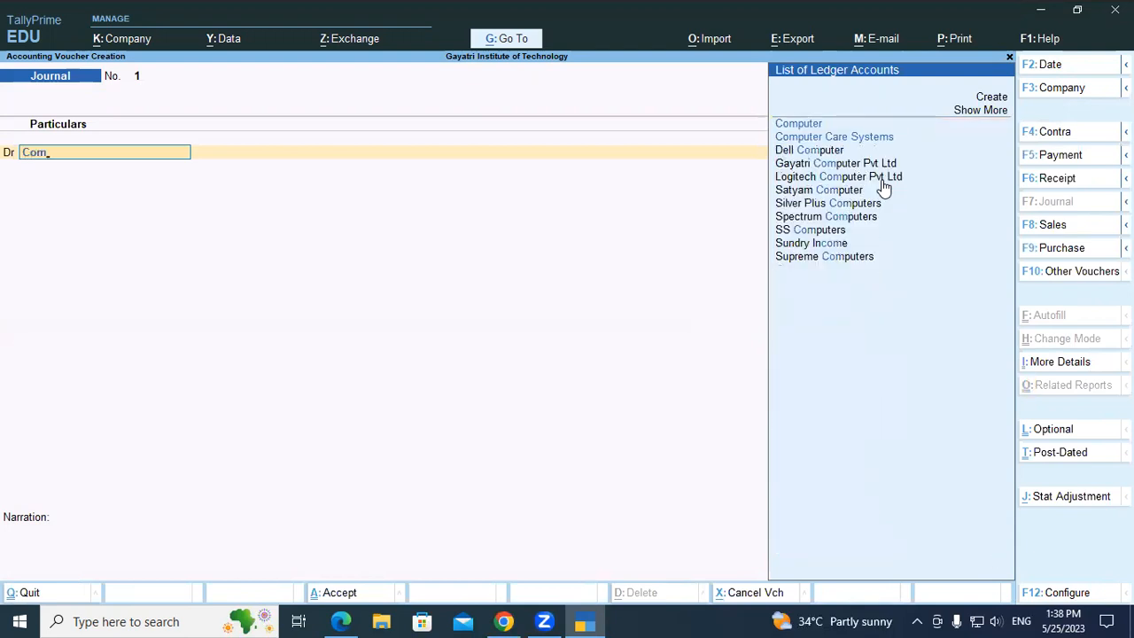
key(BackSpace)
key(BackSpace)
key(BackSpace)
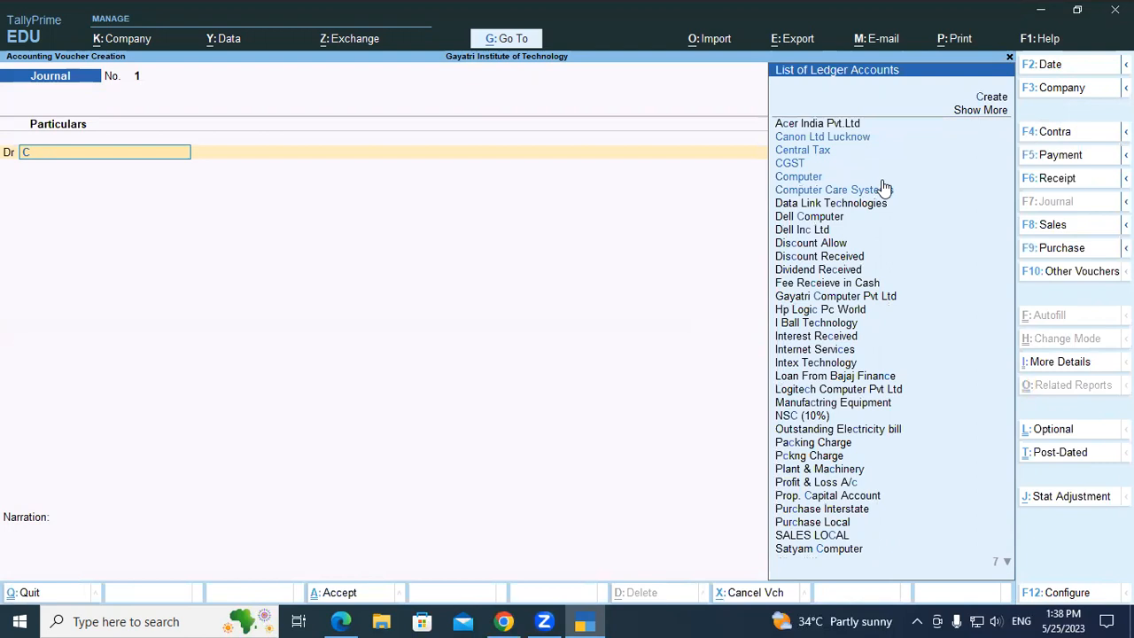
Start a new ledger named Hp Computer for the debit entry and place it under Fixed Assets.
key(alt+c)
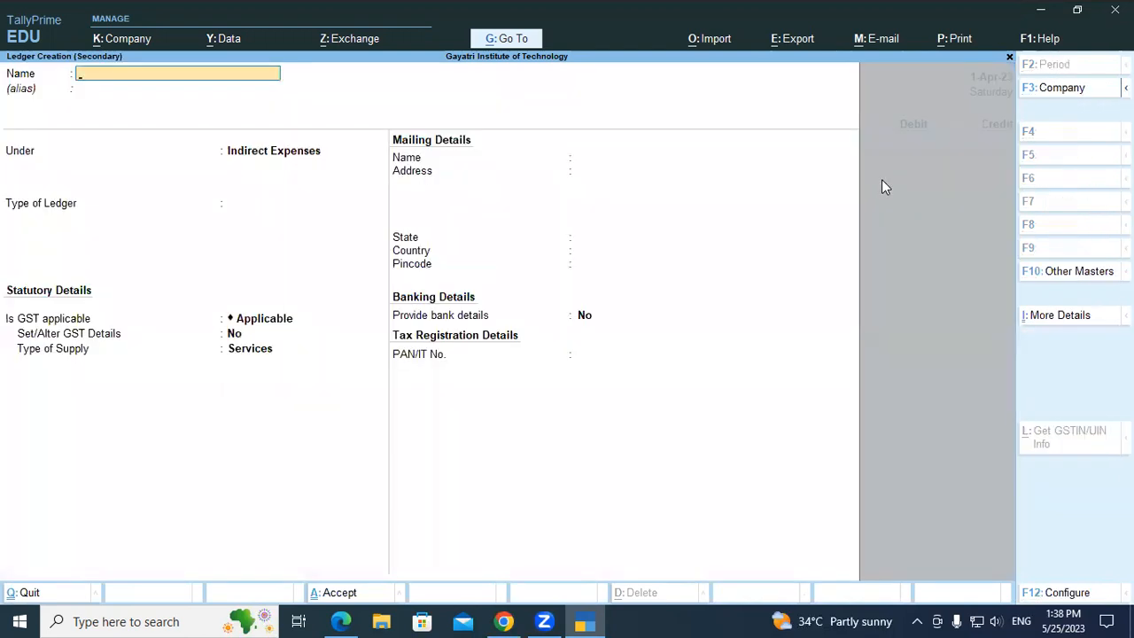
text(Hp Computer)
key(Return)
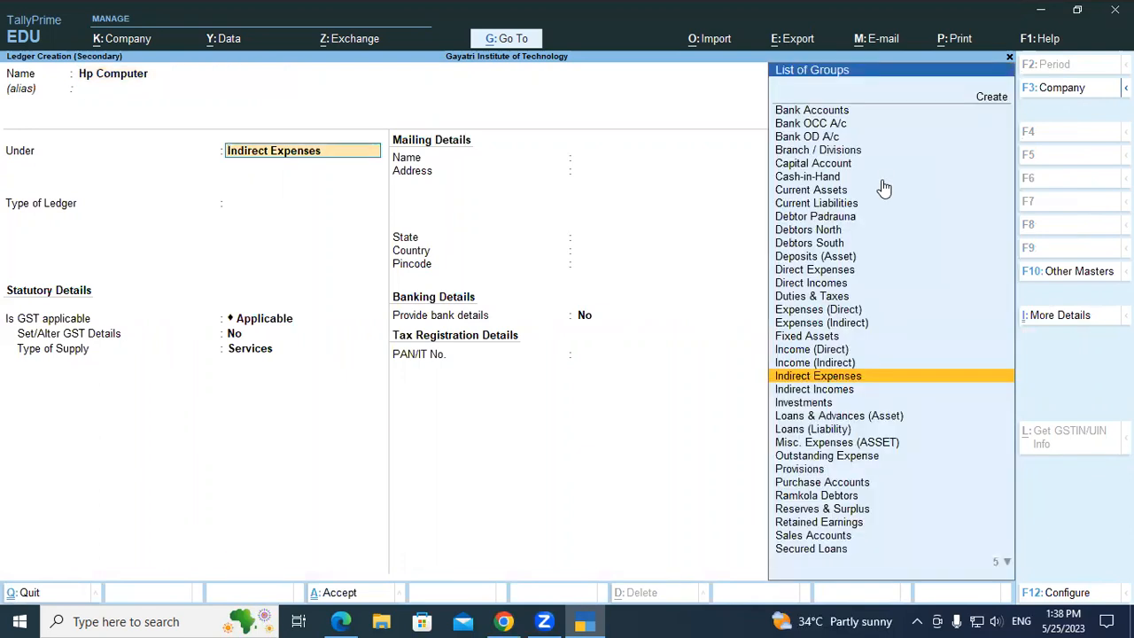
text(fi)
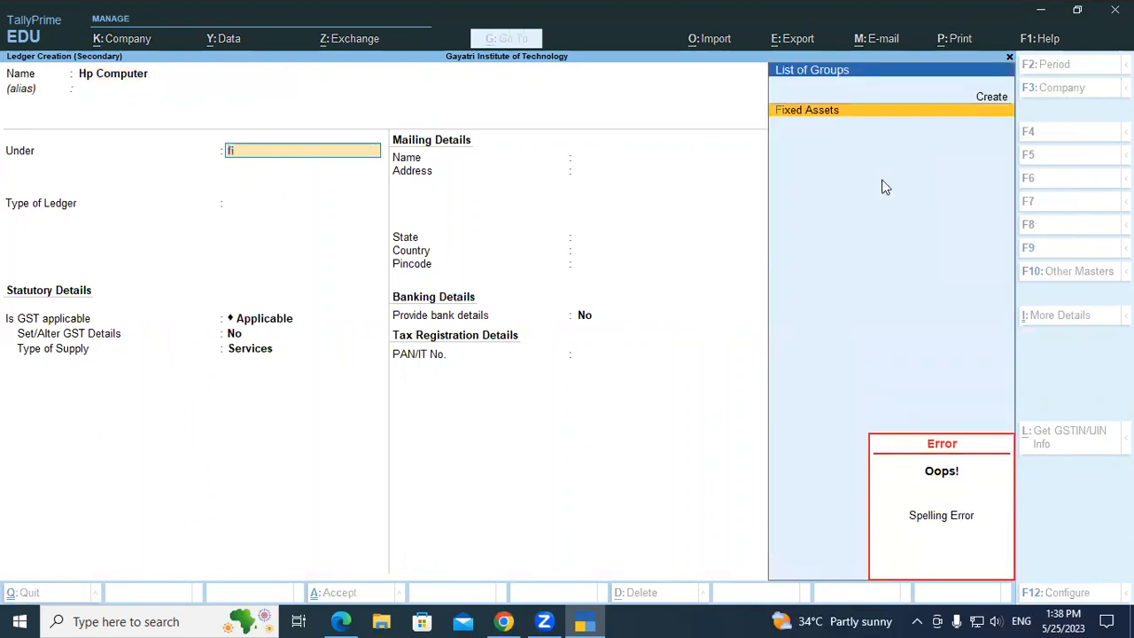
key(Return)
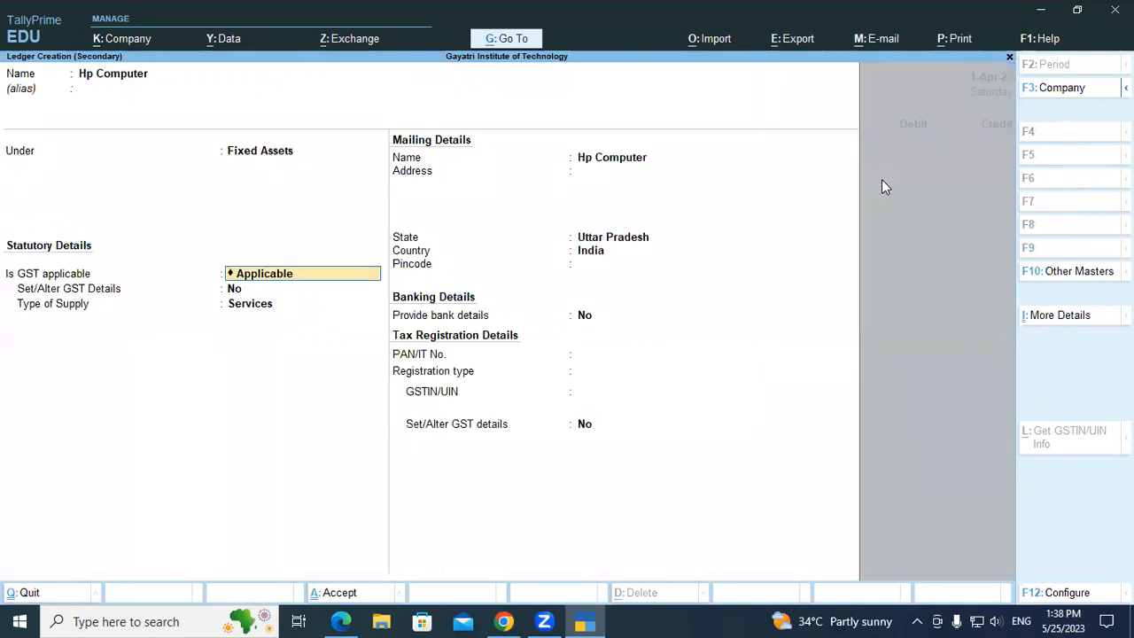
Set GST to not applicable for the Hp Computer ledger, keep the remaining defaults and save it.
text(no)
key(Return)
key(Return)
key(Return)
key(Return)
key(Return)
Debit Hp Computer with 30,000 and credit AK Enterprises with 30,000 in the journal voucher.
key(Return)
key(Return)
key(Return)
key(Return)
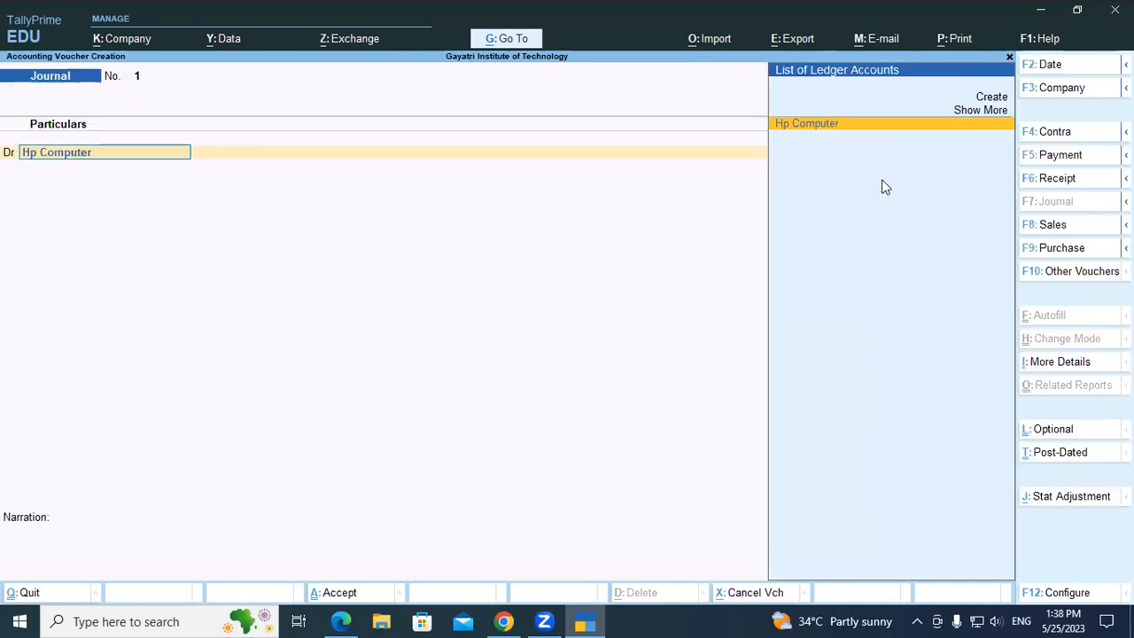
key(Return)
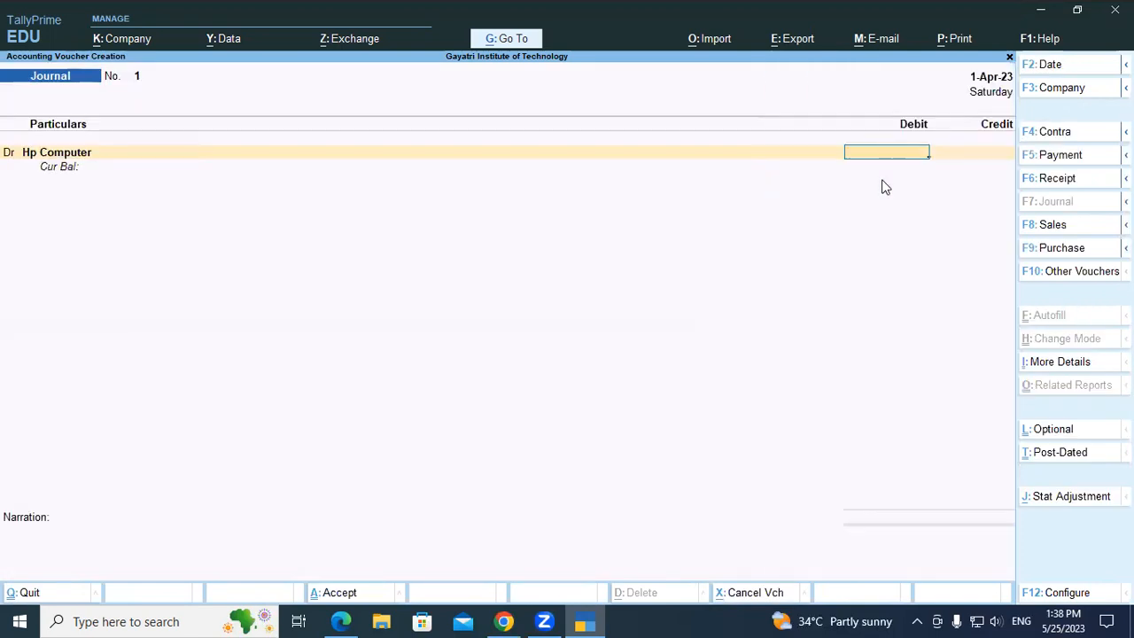
text(30000)
key(Return)
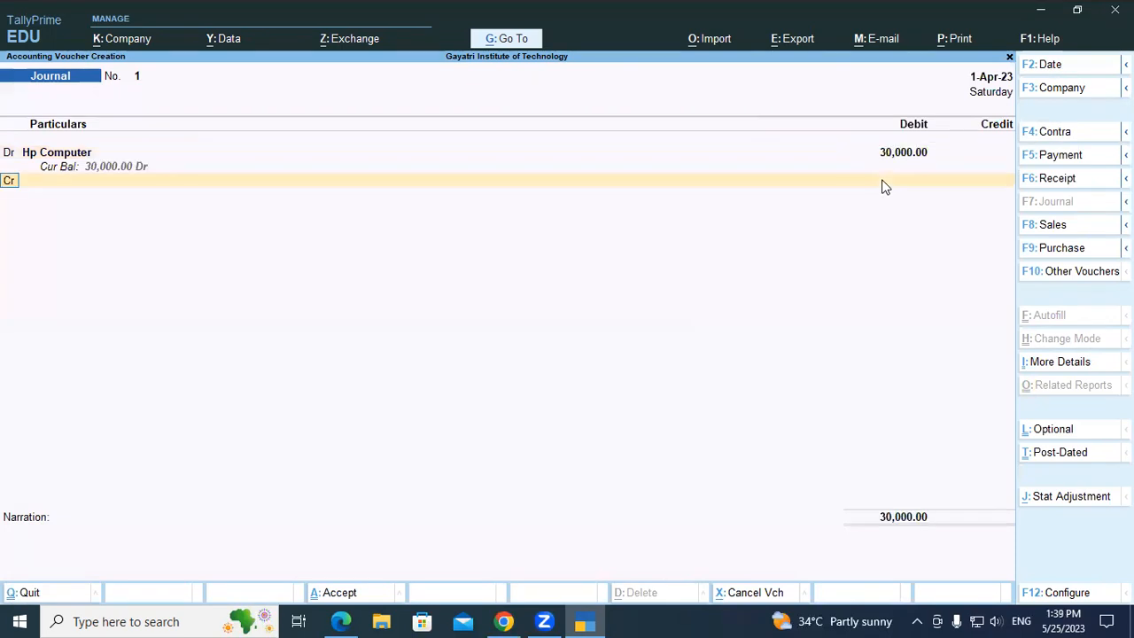
key(Return)
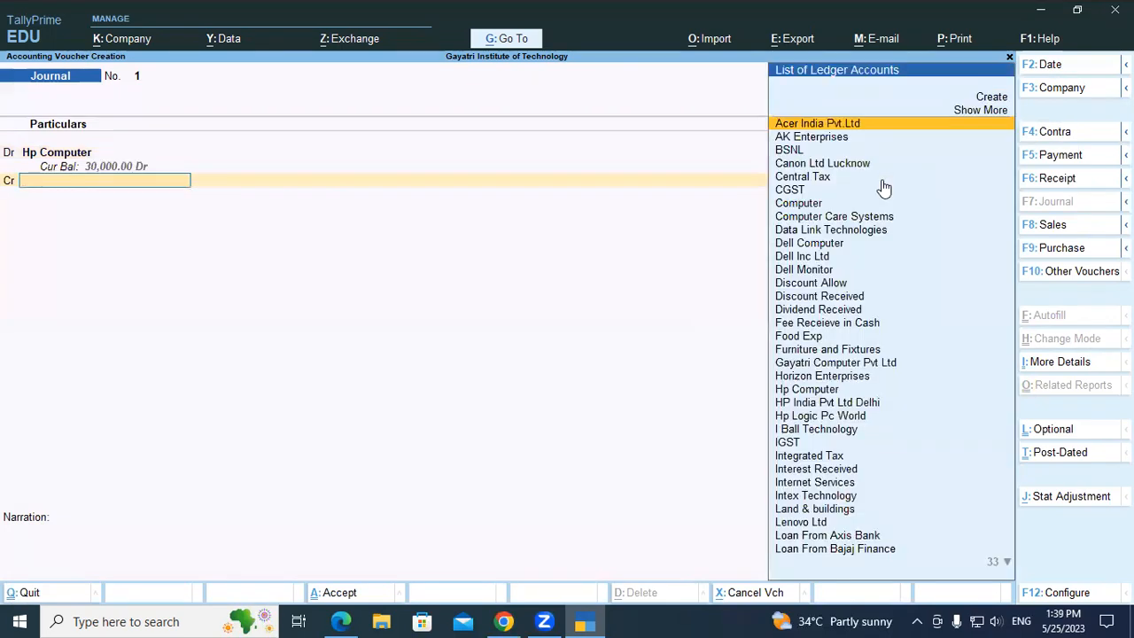
text(Ak)
key(Return)
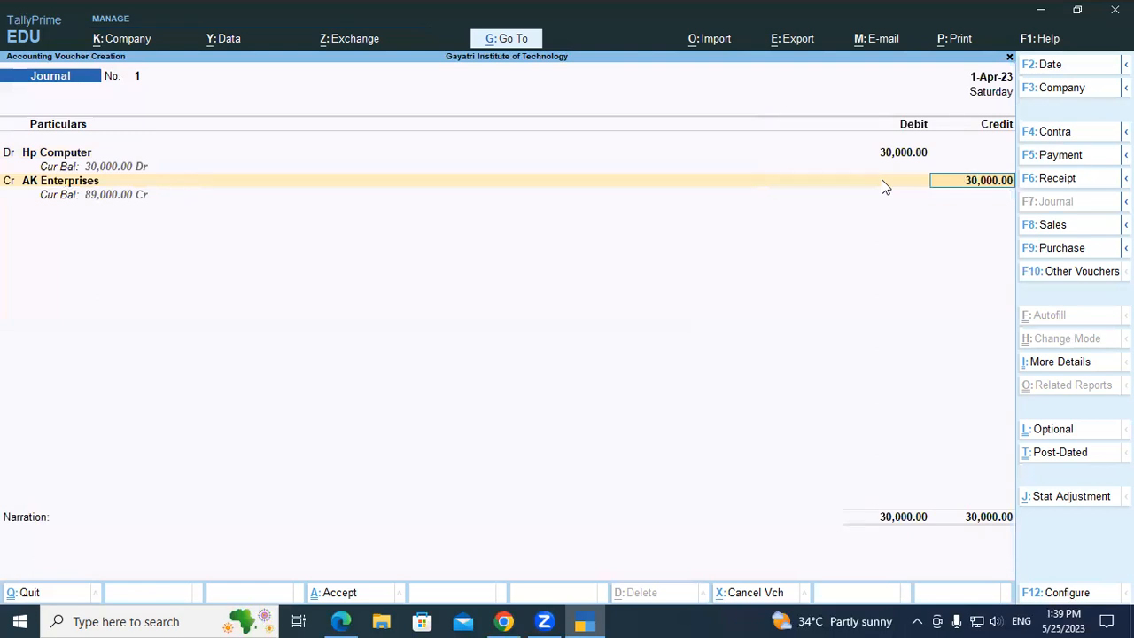
key(Return)
Allocate the AK Enterprises credit to New Ref 55 for 30,000 and save the journal voucher without a narration.
key(Return)
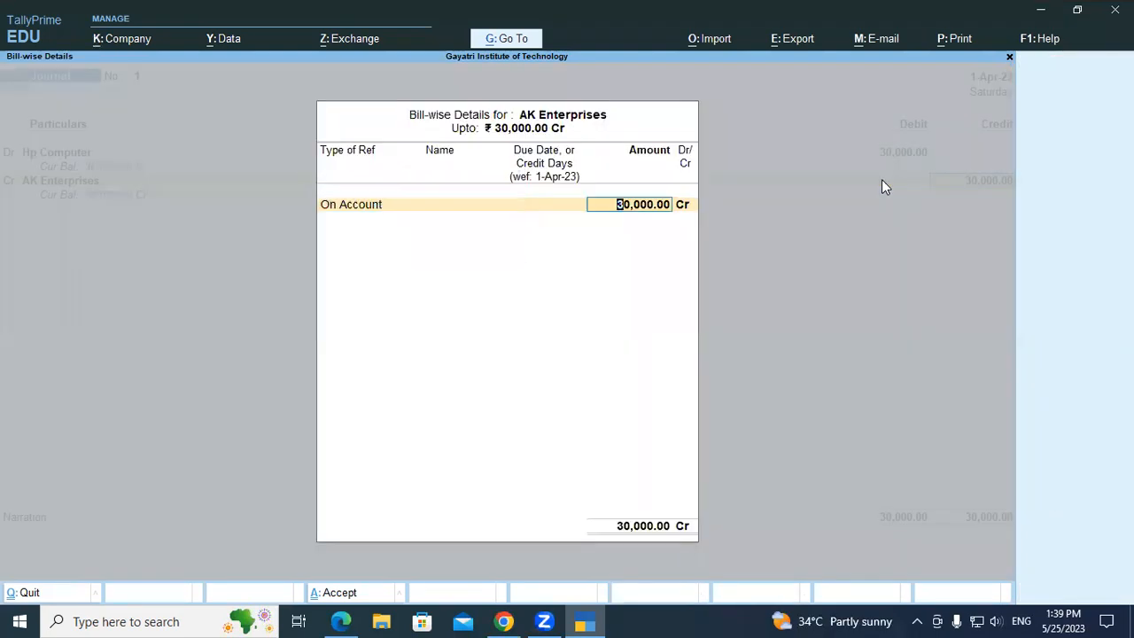
key(BackSpace)
key(Up)
key(Return)
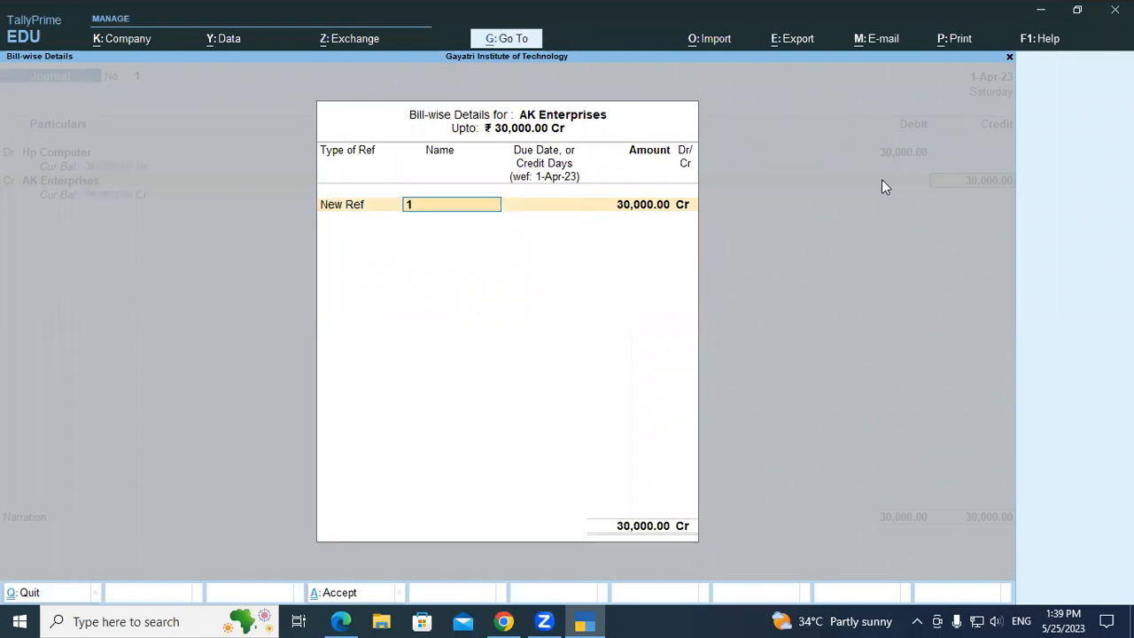
key(alt+Tab)
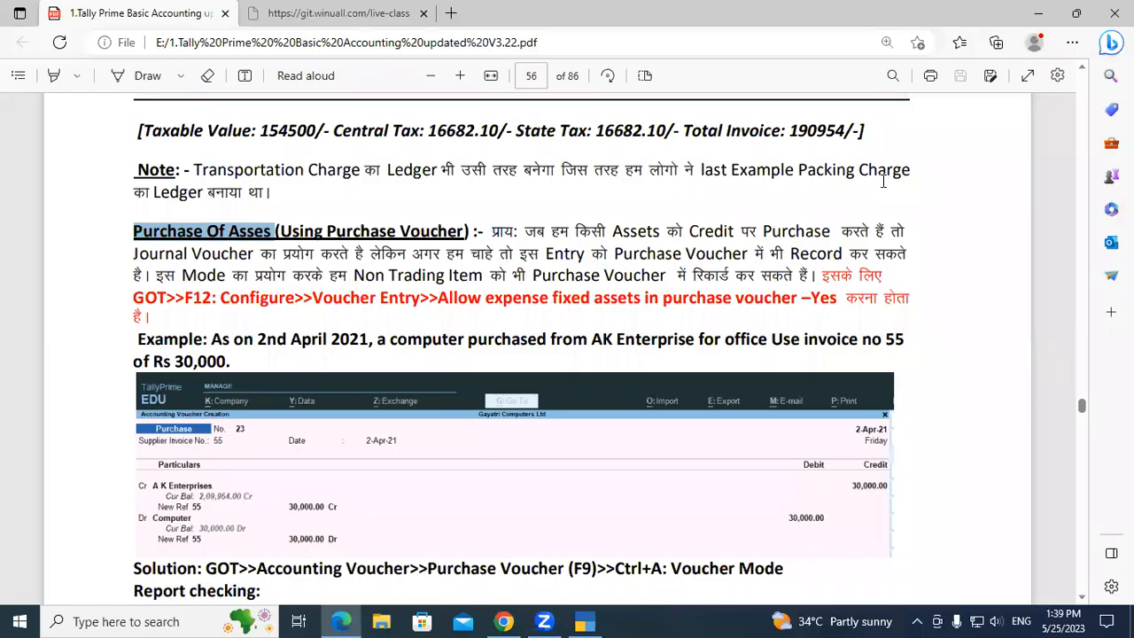
key(alt+Tab)
text(55)
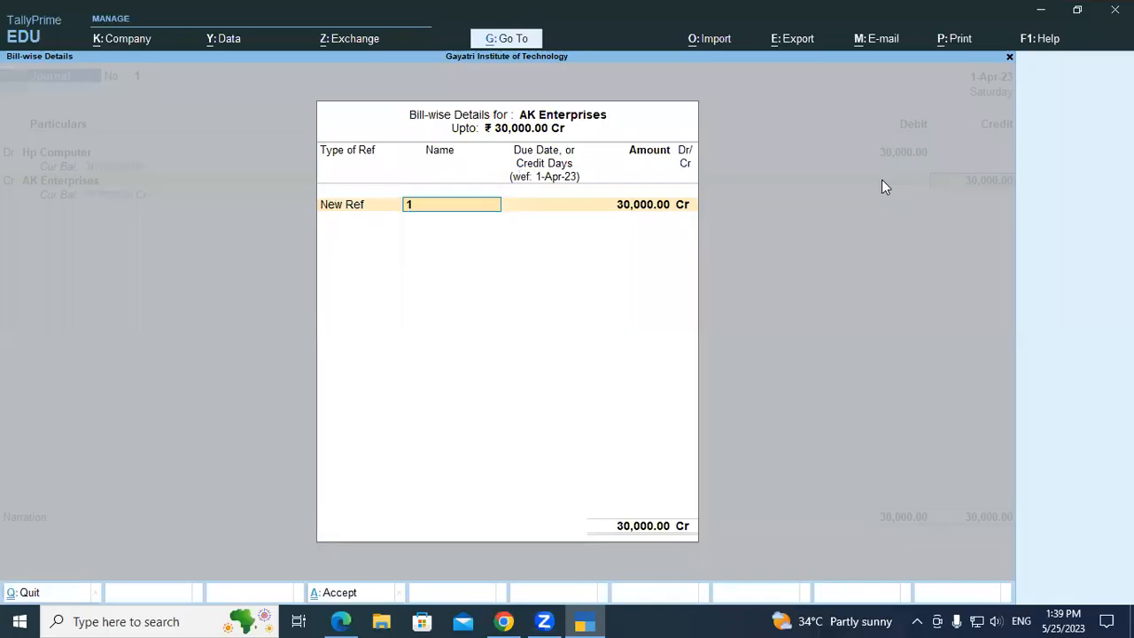
key(Return)
key(Return)
key(Return)
key(Return)
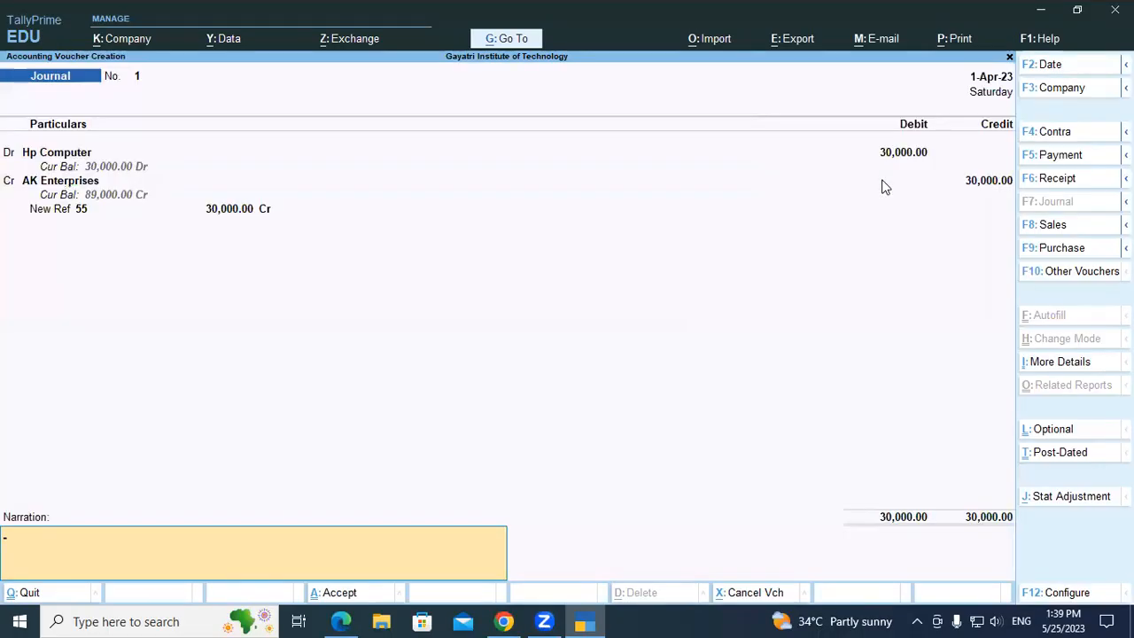
key(Return)
key(Return)
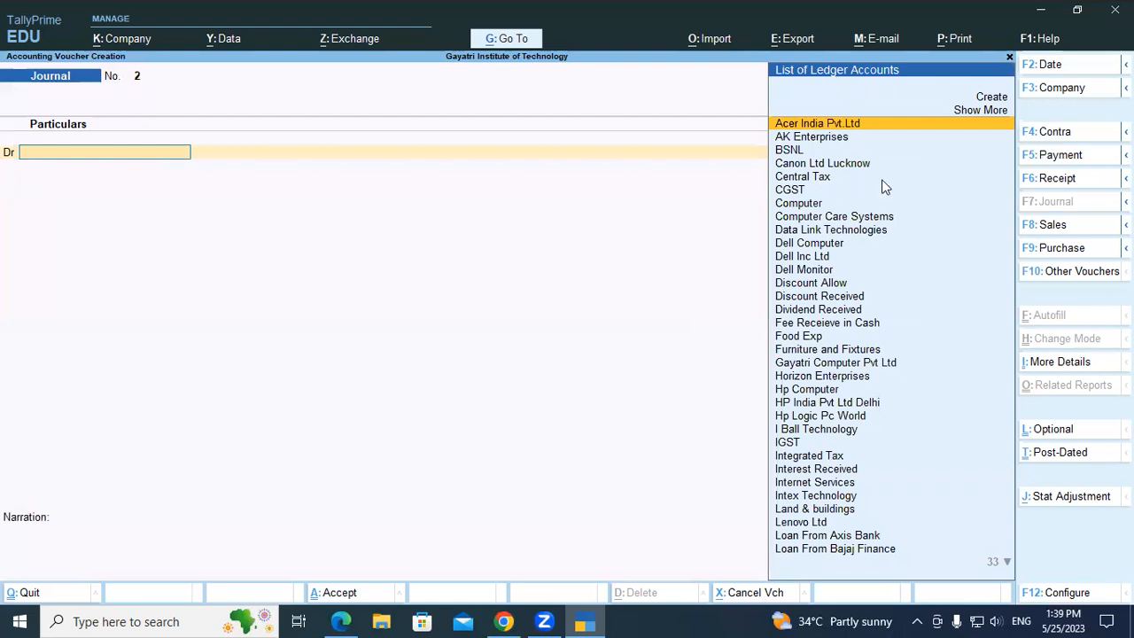
Examine the Hp Computer entry under Fixed Assets in the detailed Balance Sheet, and switch back to the course PDF.
key(Escape)
key(Escape)
key(Escape)
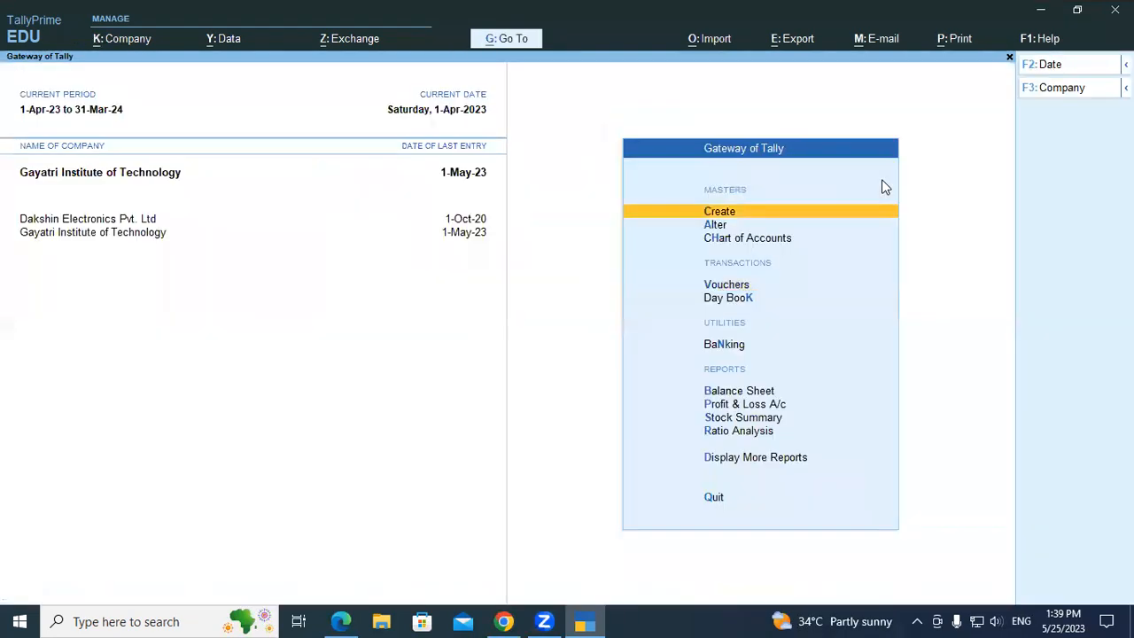
key(Down)
key(Down)
key(Down)
key(Down)
key(Down)
key(Down)
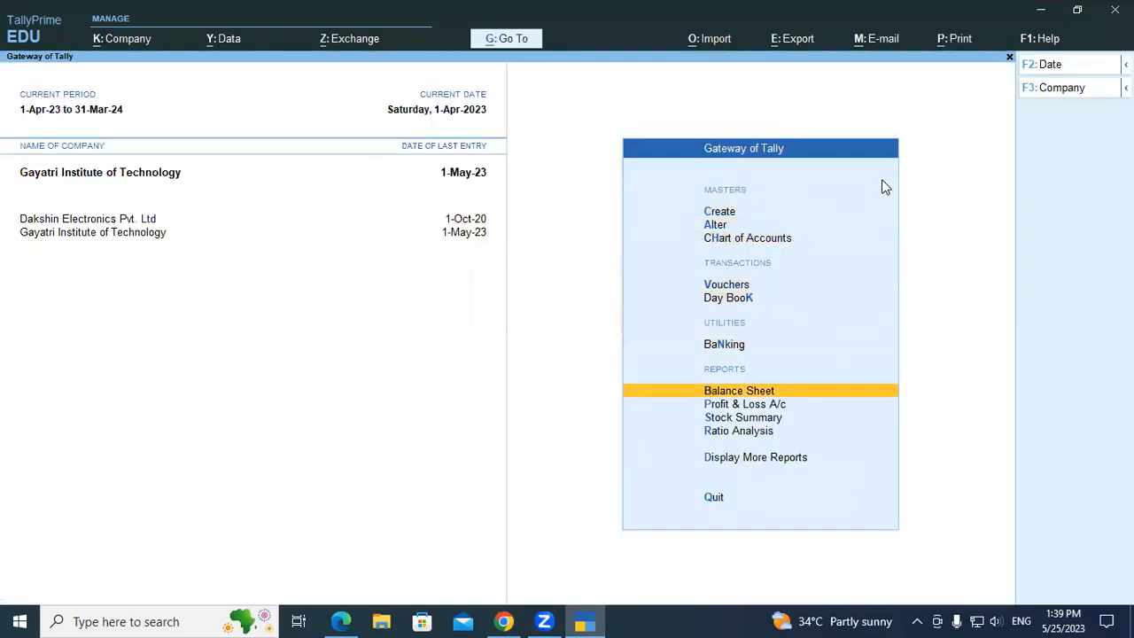
key(Return)
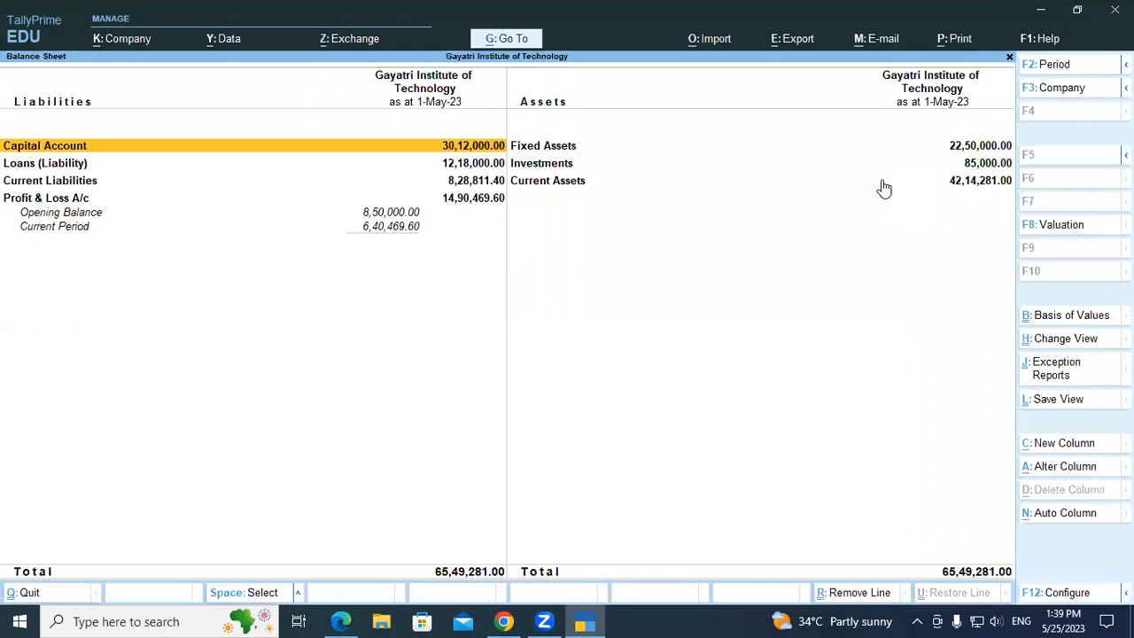
key(alt+F1)
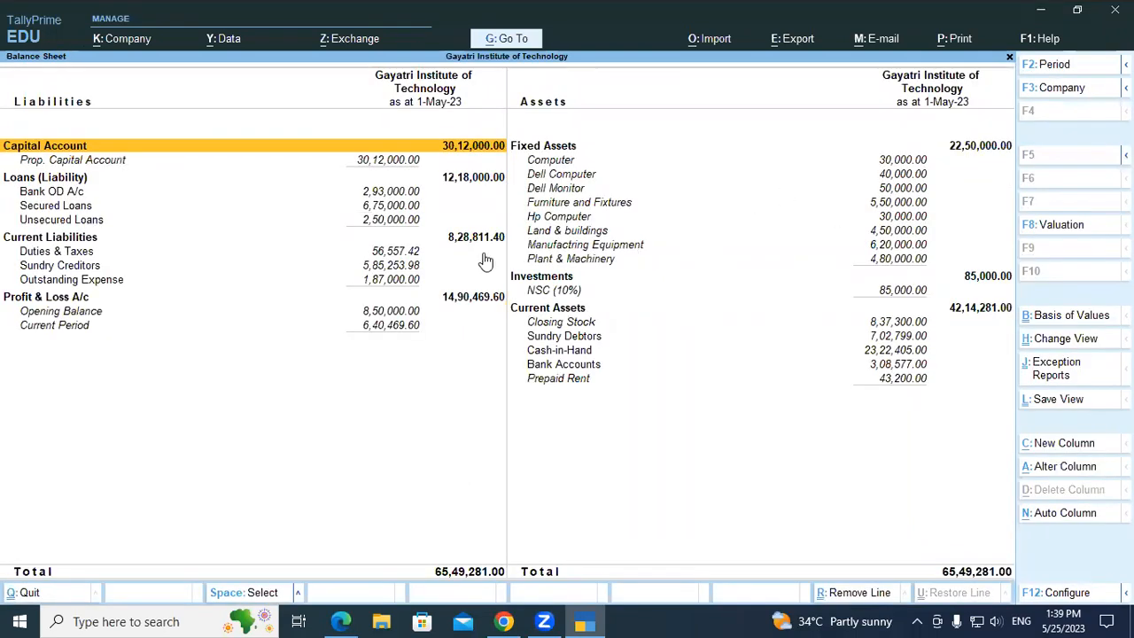
click(671, 218)
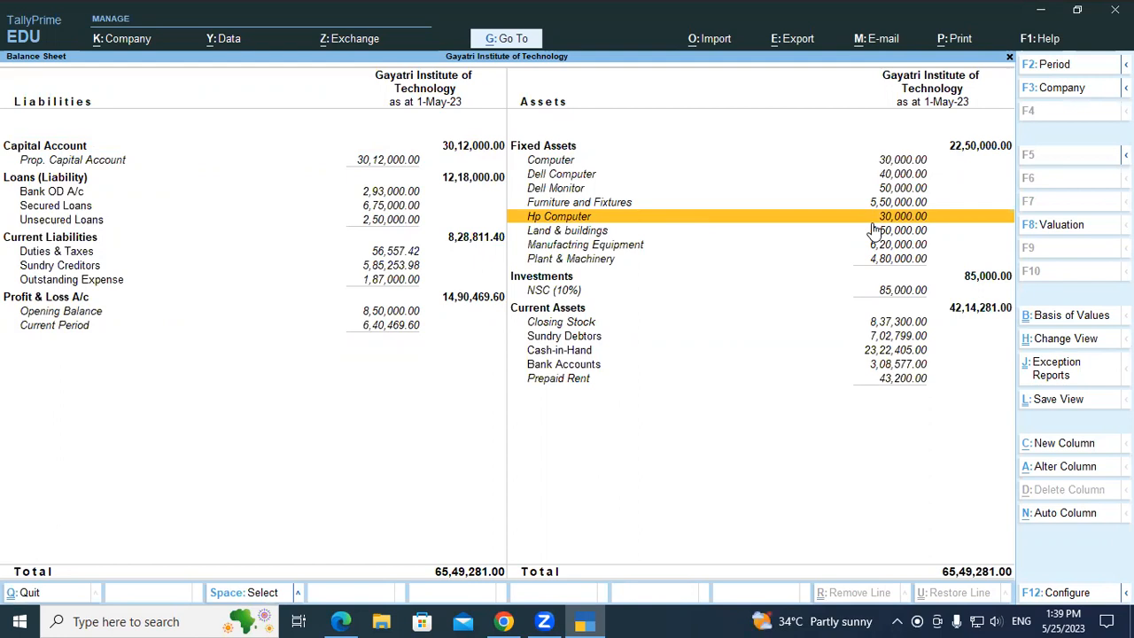
key(Escape)
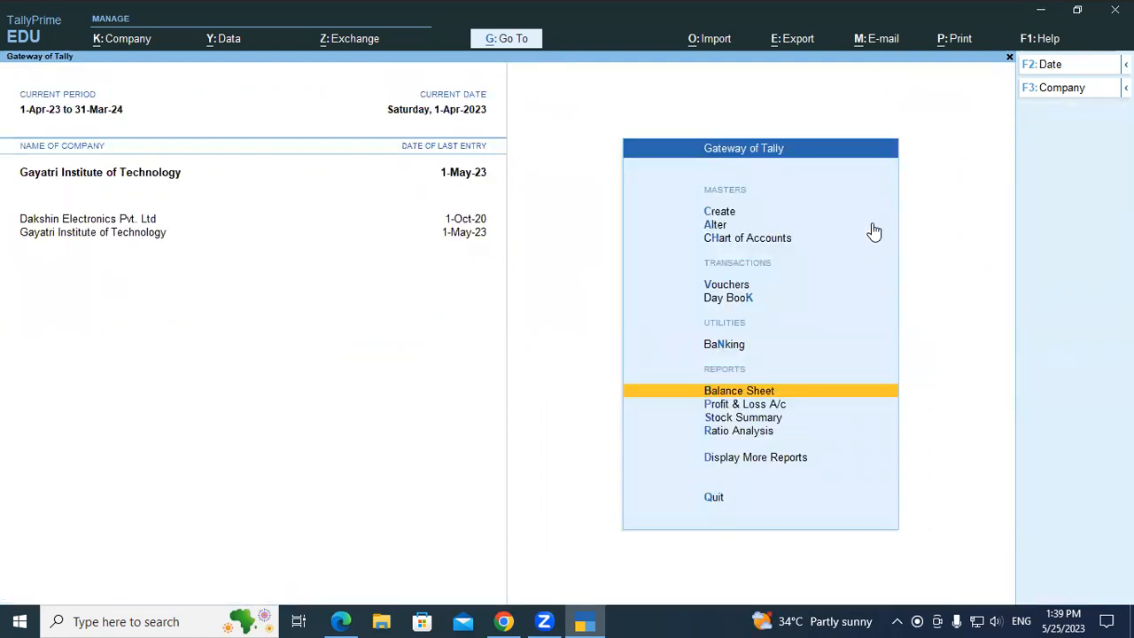
key(alt+Tab)
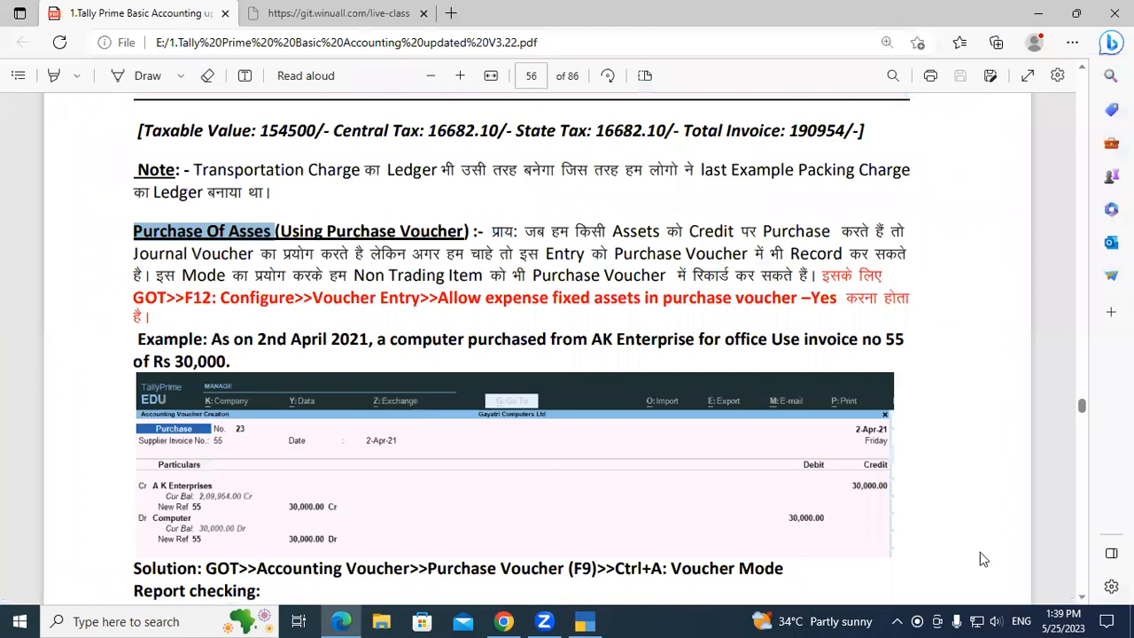
Review the purchase-voucher asset example and the Stock Summary instructions under Report checking in the course PDF.
click(1080, 596)
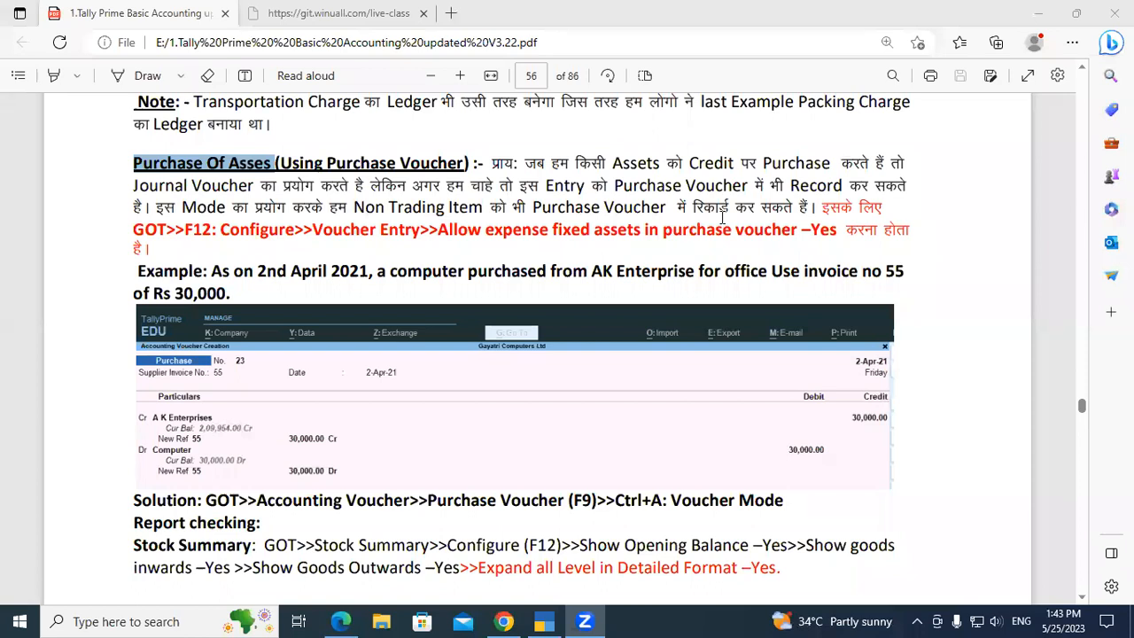
click(230, 293)
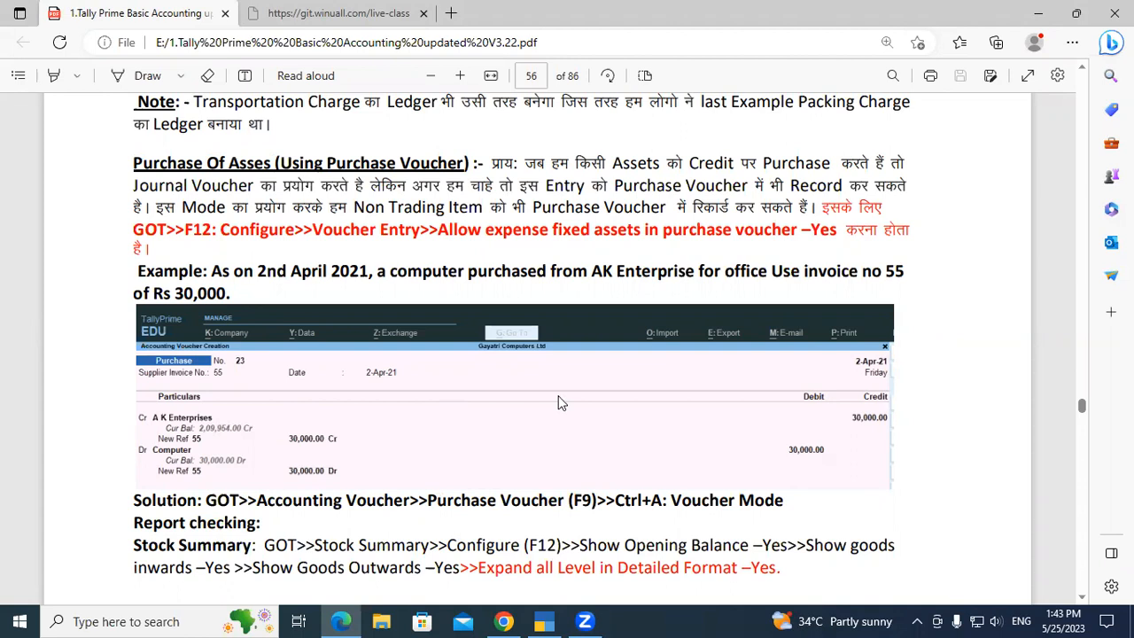
click(283, 529)
scroll(392, 549, down, 2)
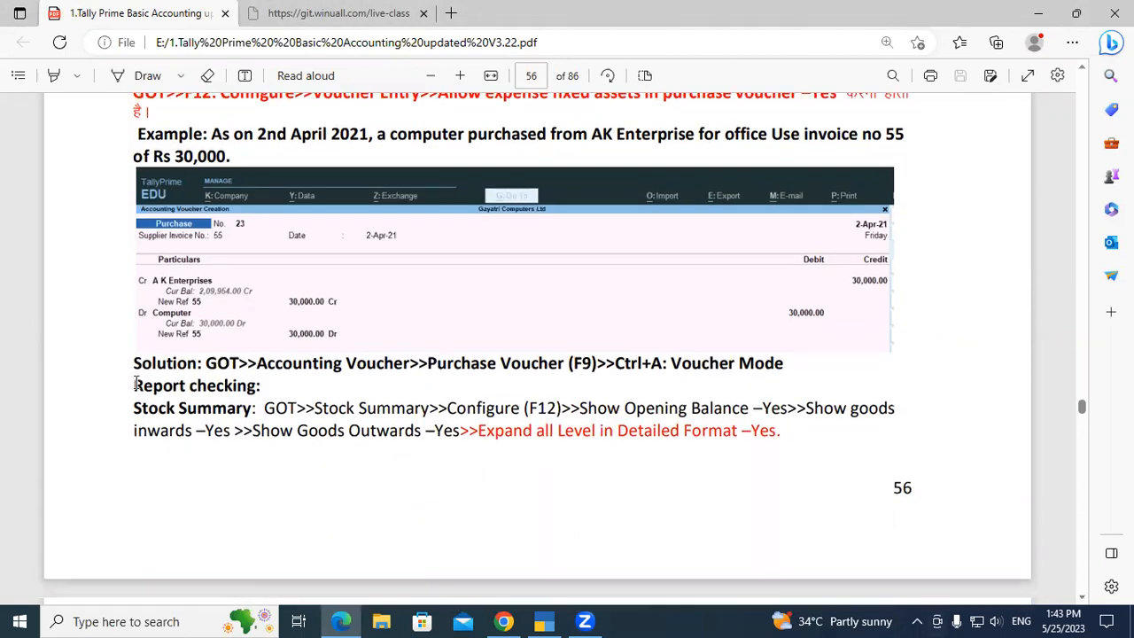
drag(134, 383, 290, 397)
click(259, 386)
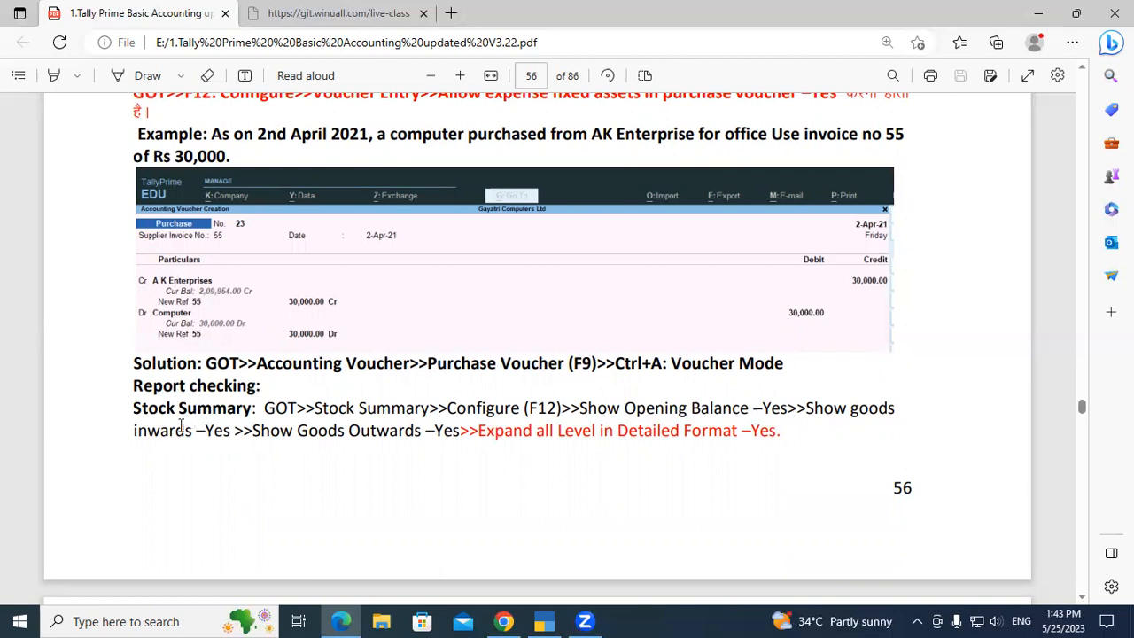
drag(135, 409, 255, 415)
click(255, 411)
Switch to TallyPrime, examine the Stock Summary with its groups expanded to item details, and close the report.
click(544, 620)
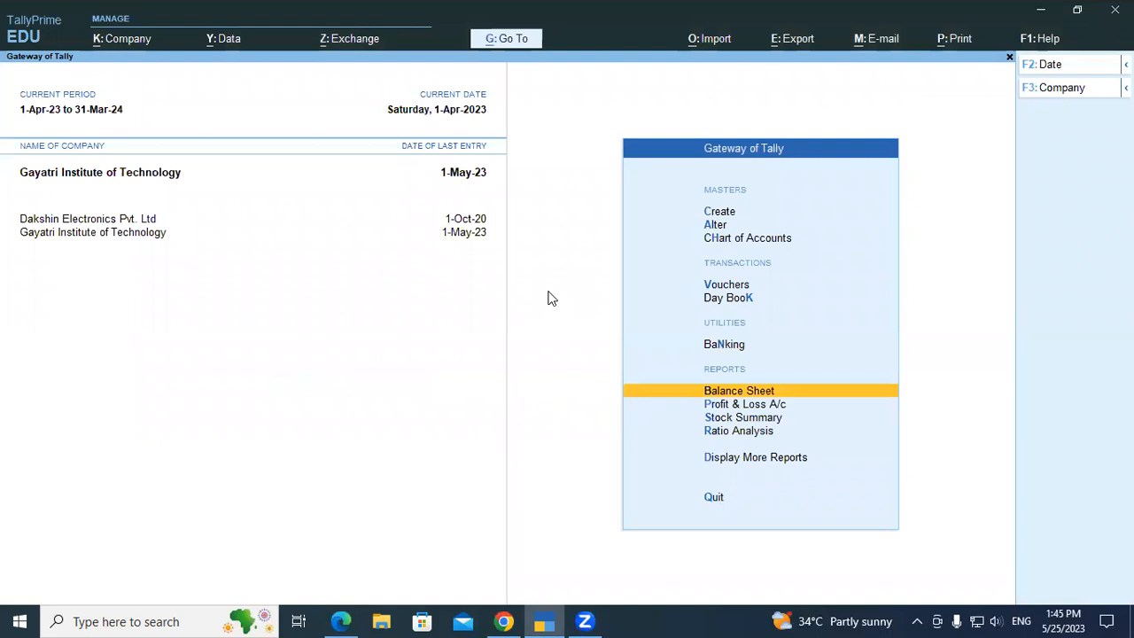
key(Down)
key(Down)
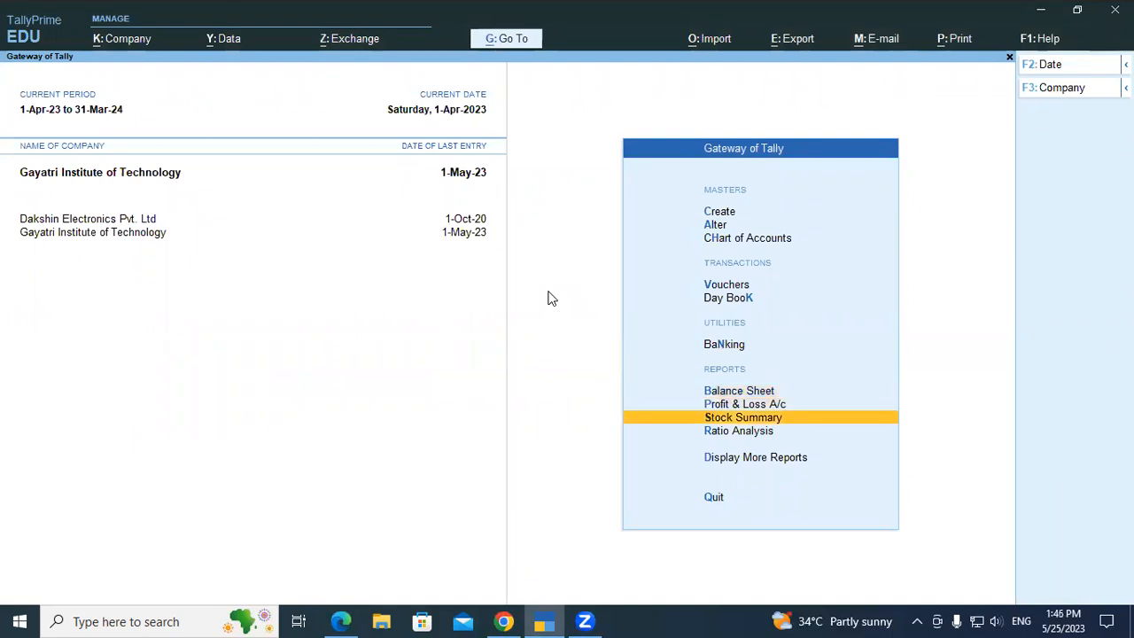
key(Return)
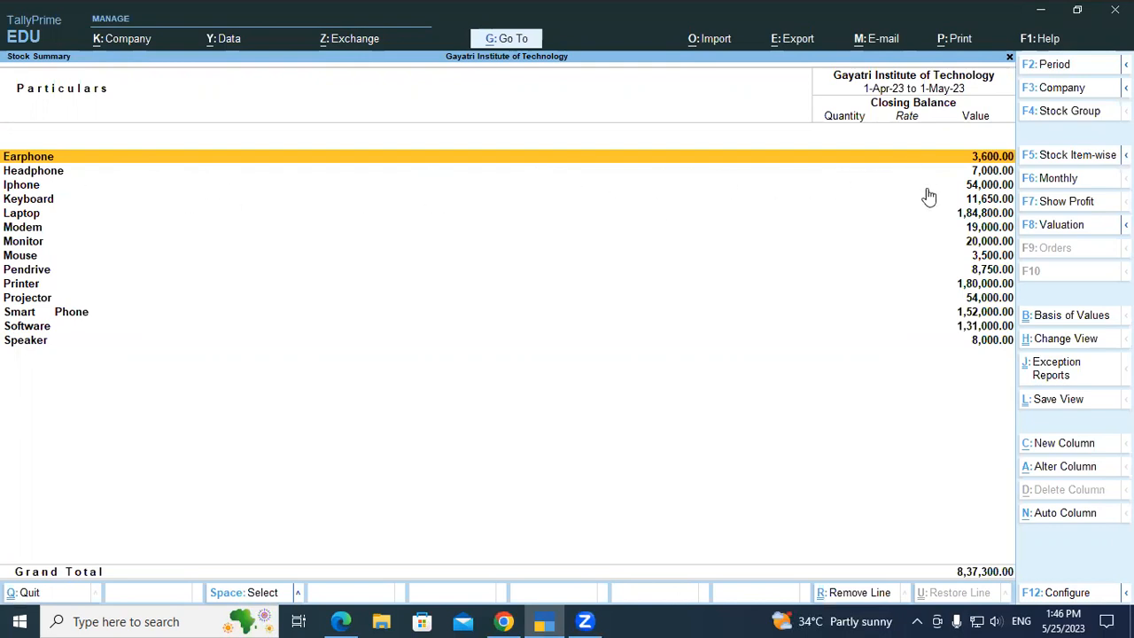
key(alt)
key(alt+F5)
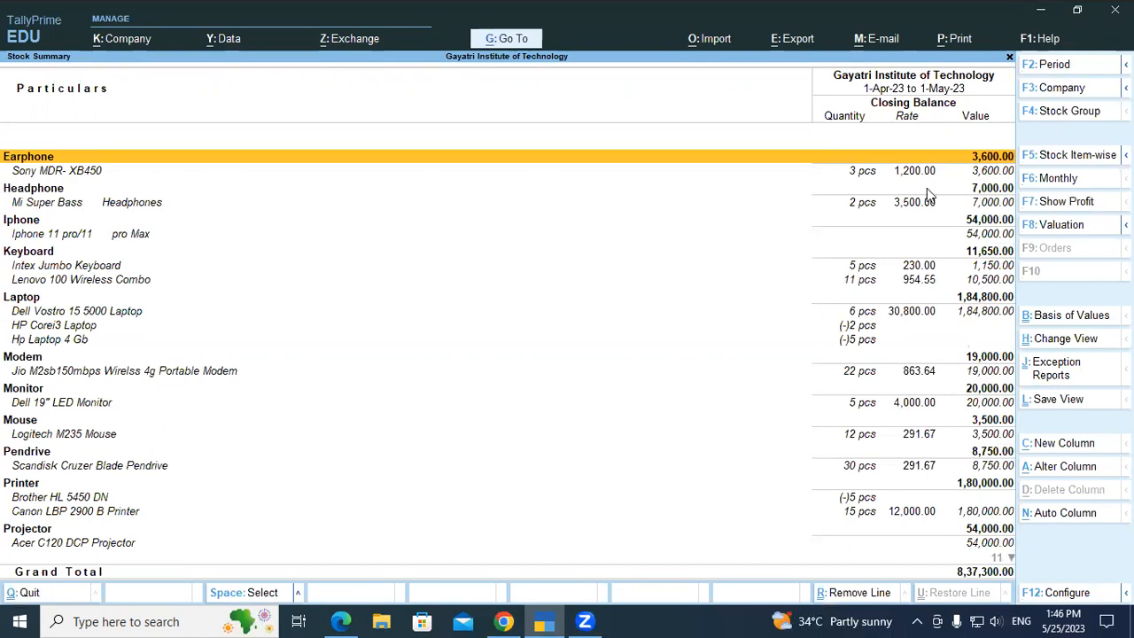
key(Escape)
Reopen the Stock Summary and configure it to show Opening Balance, Goods Inwards and Goods Outwards.
key(Return)
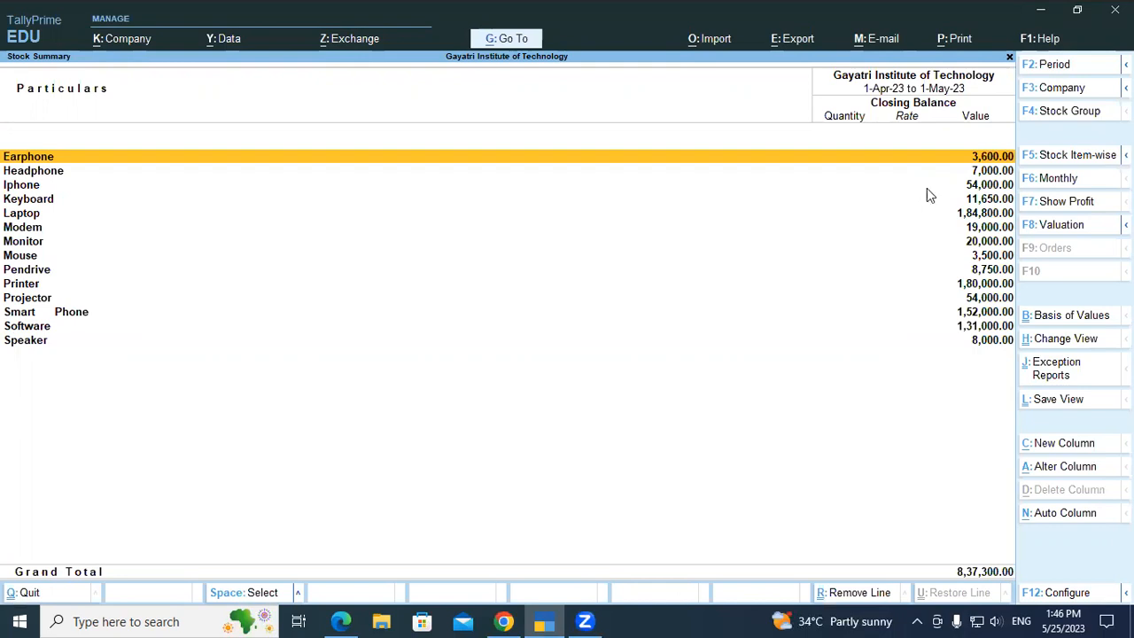
key(F12)
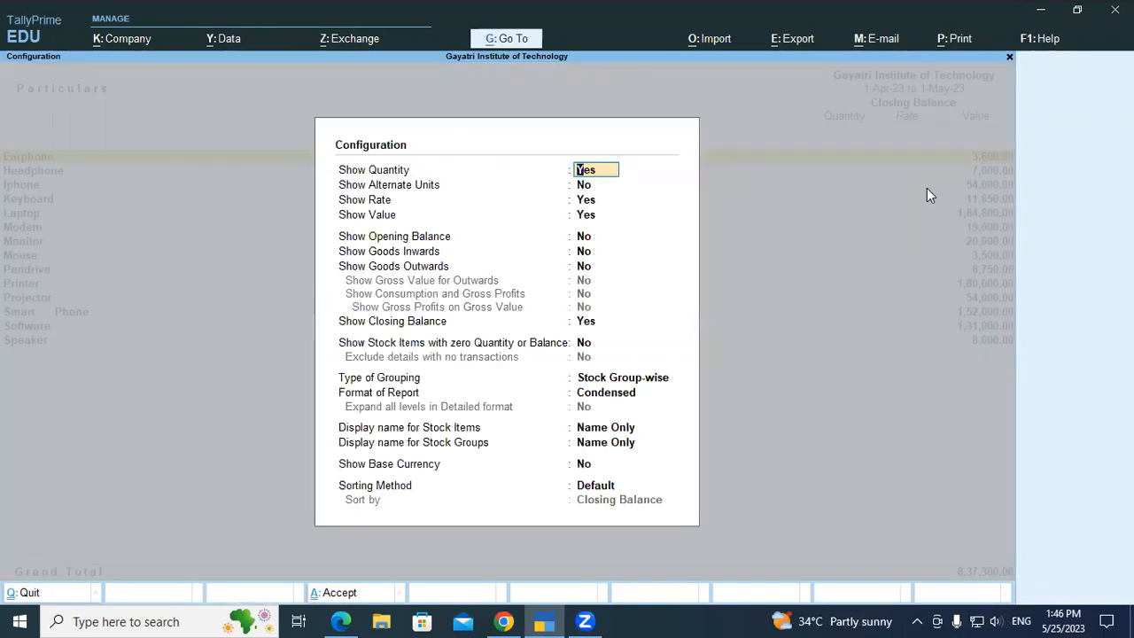
key(Down)
key(Down)
key(Down)
key(Down)
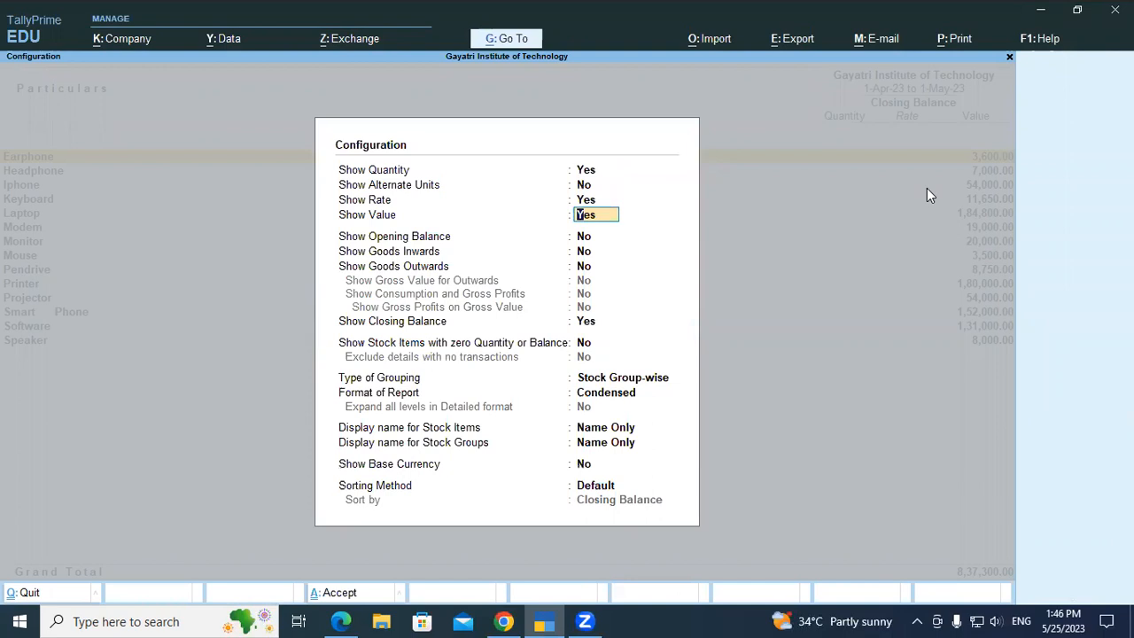
text(y)
key(Return)
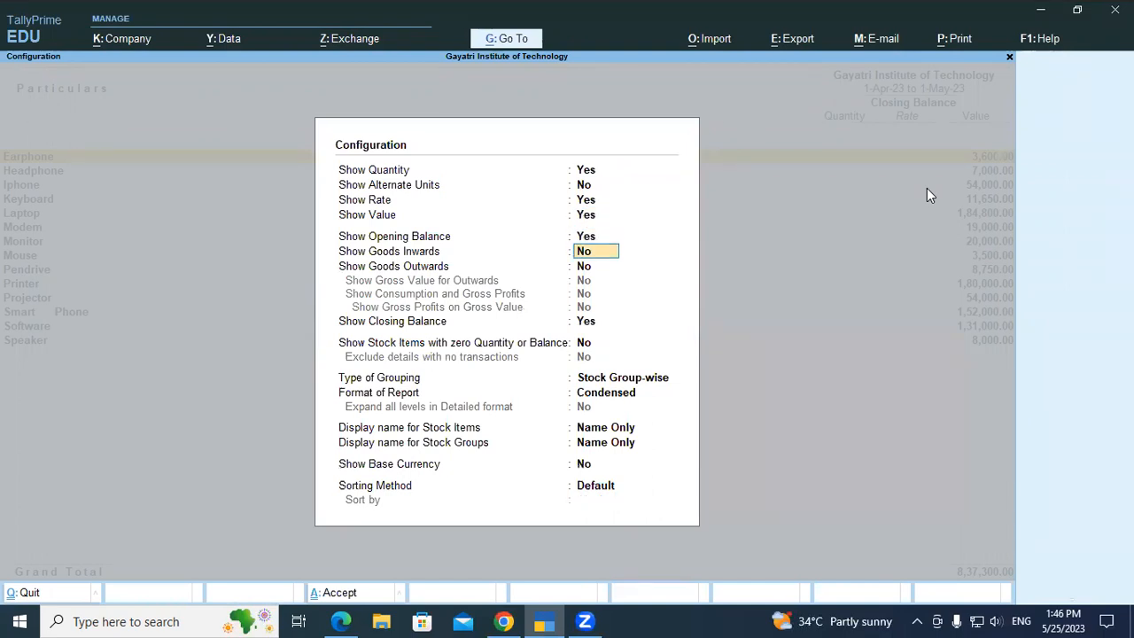
text(y)
key(Return)
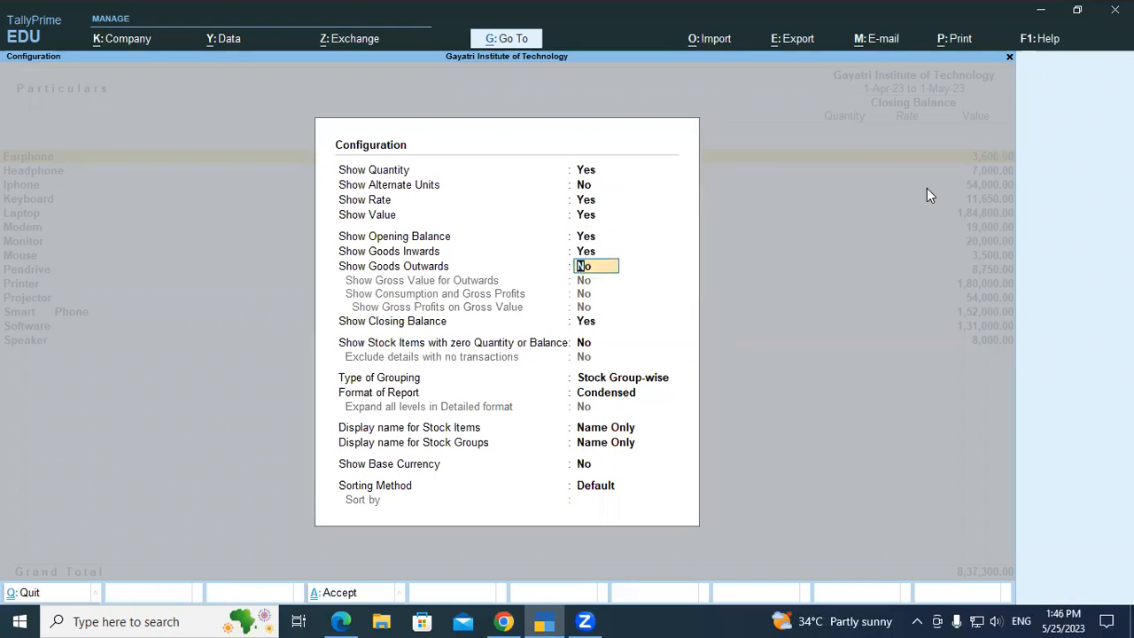
text(y)
key(Return)
key(Return)
key(Return)
key(Return)
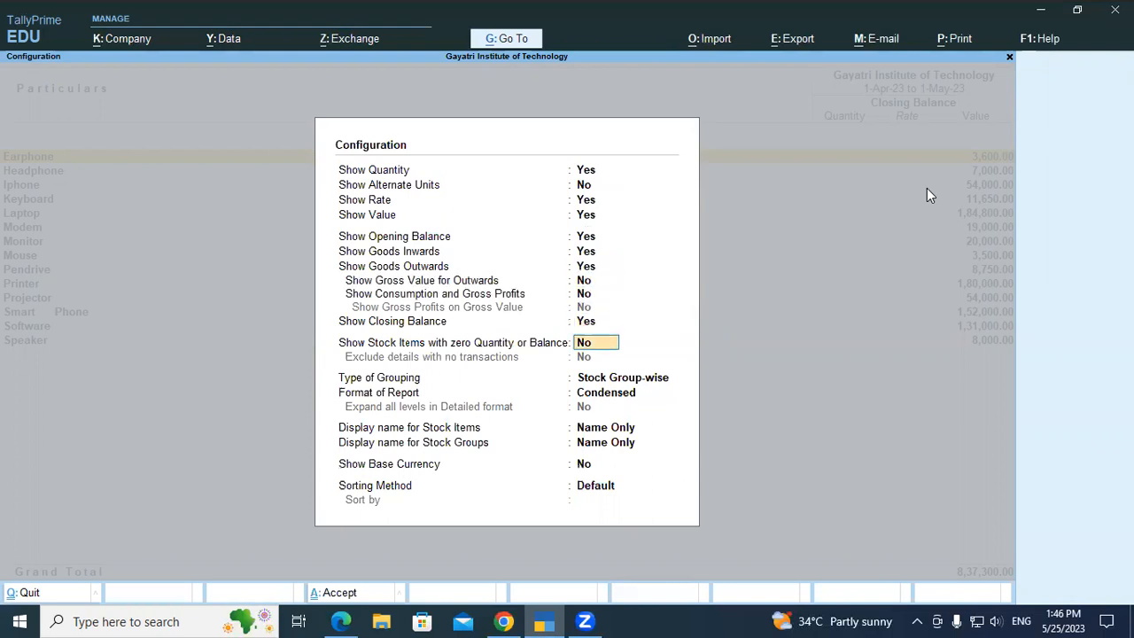
Group the report Stock Item-wise in Detailed format with all levels expanded, apply the configuration, and return to the Gateway of Tally.
key(Return)
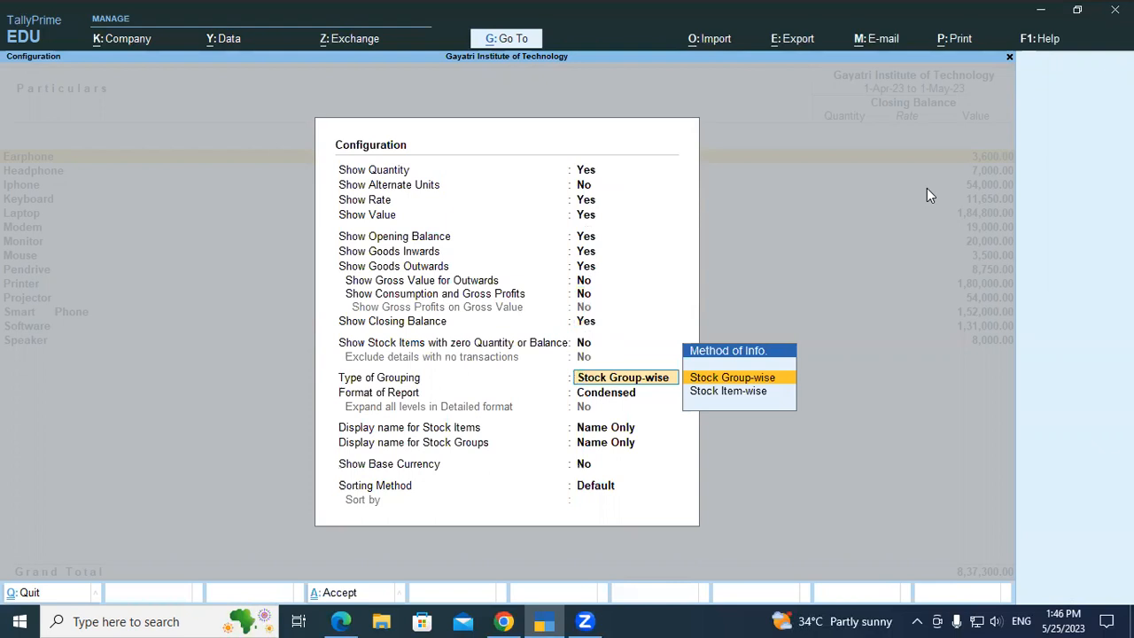
key(Down)
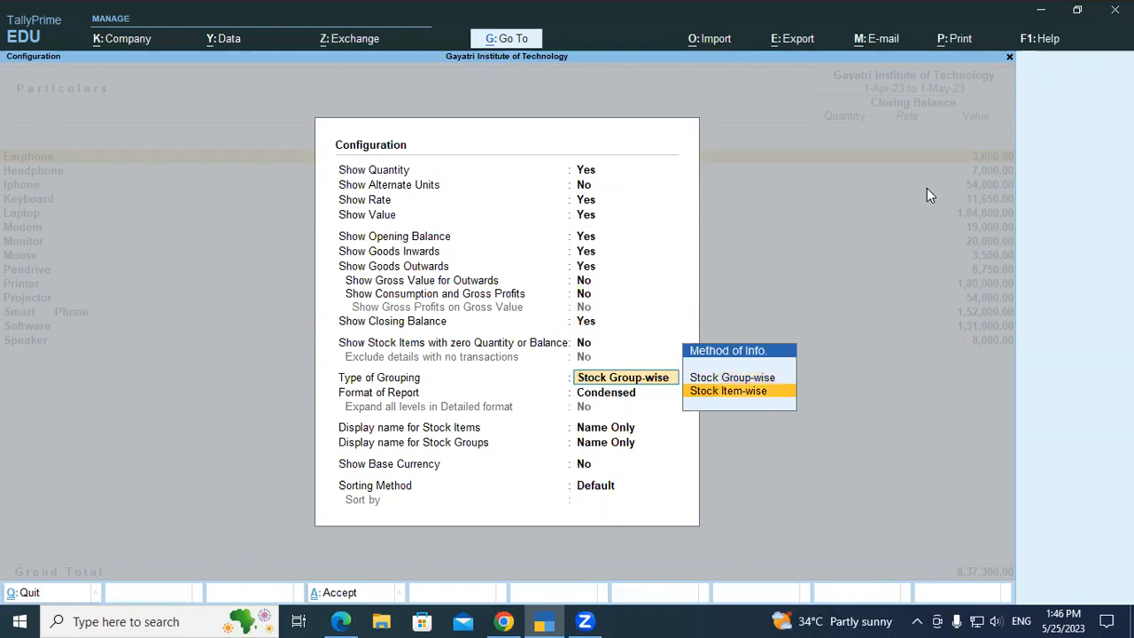
key(Return)
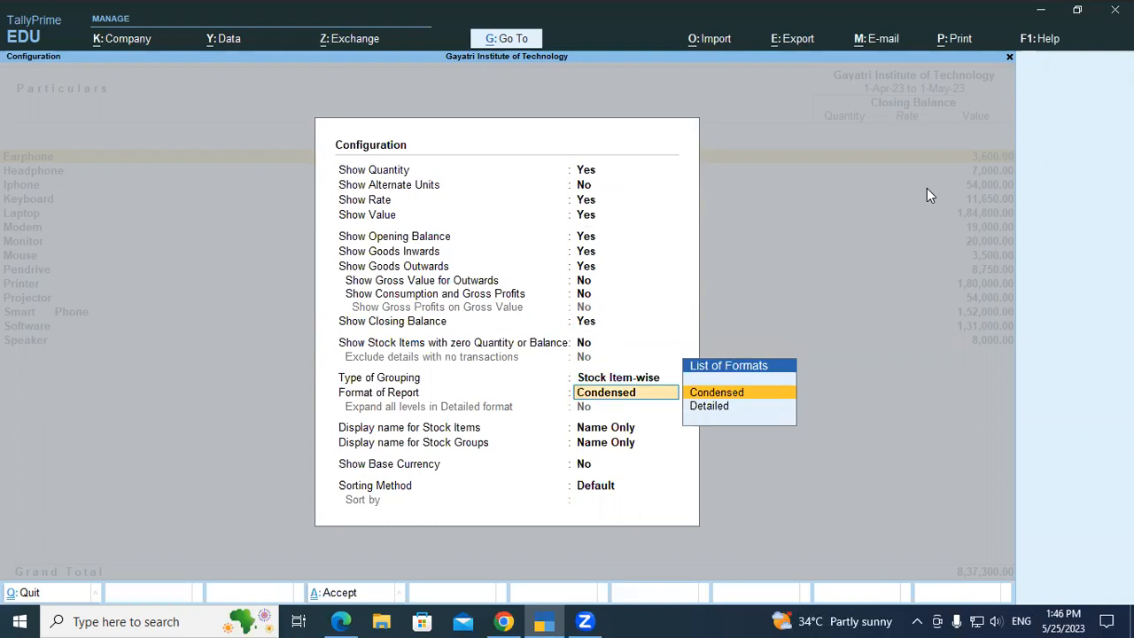
key(Down)
key(Return)
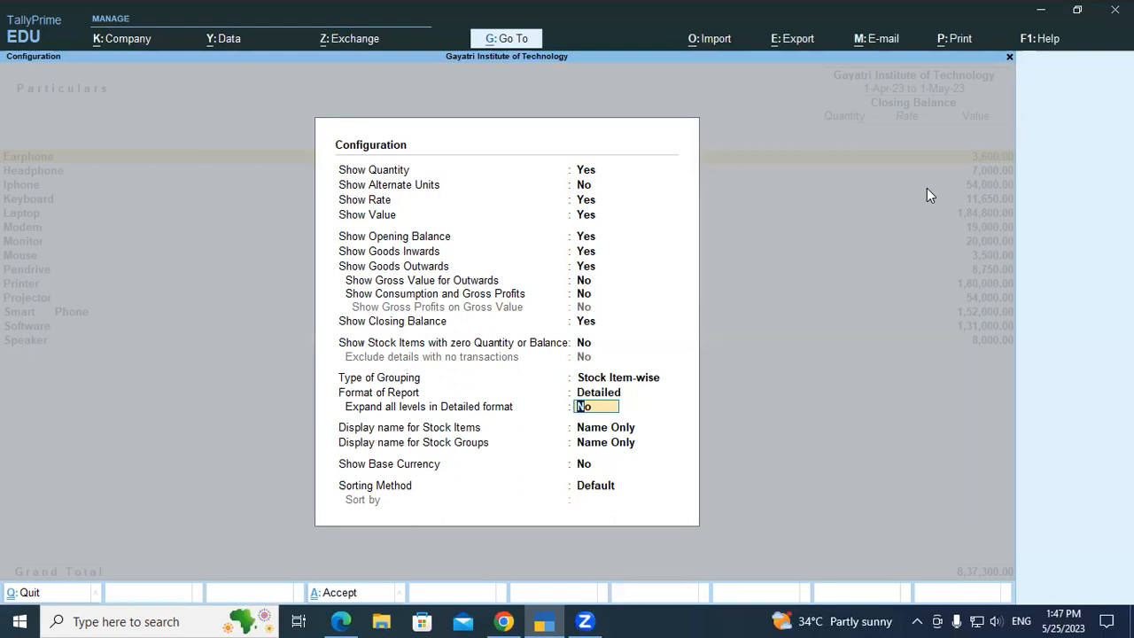
text(y)
key(Return)
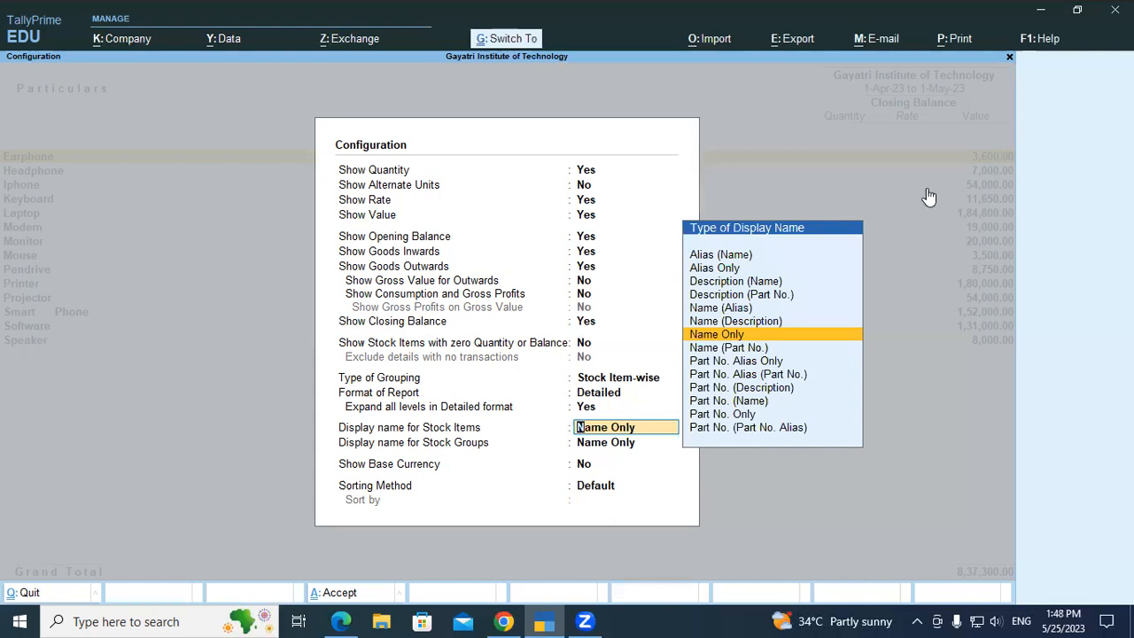
key(ctrl+a)
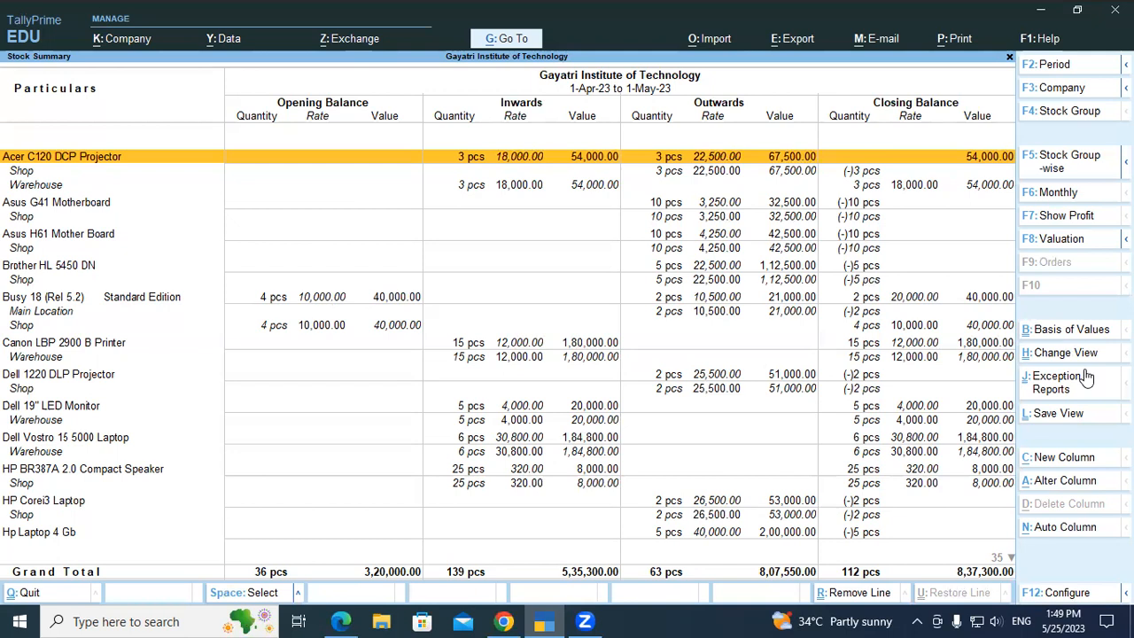
key(Escape)
key(Escape)
key(Escape)
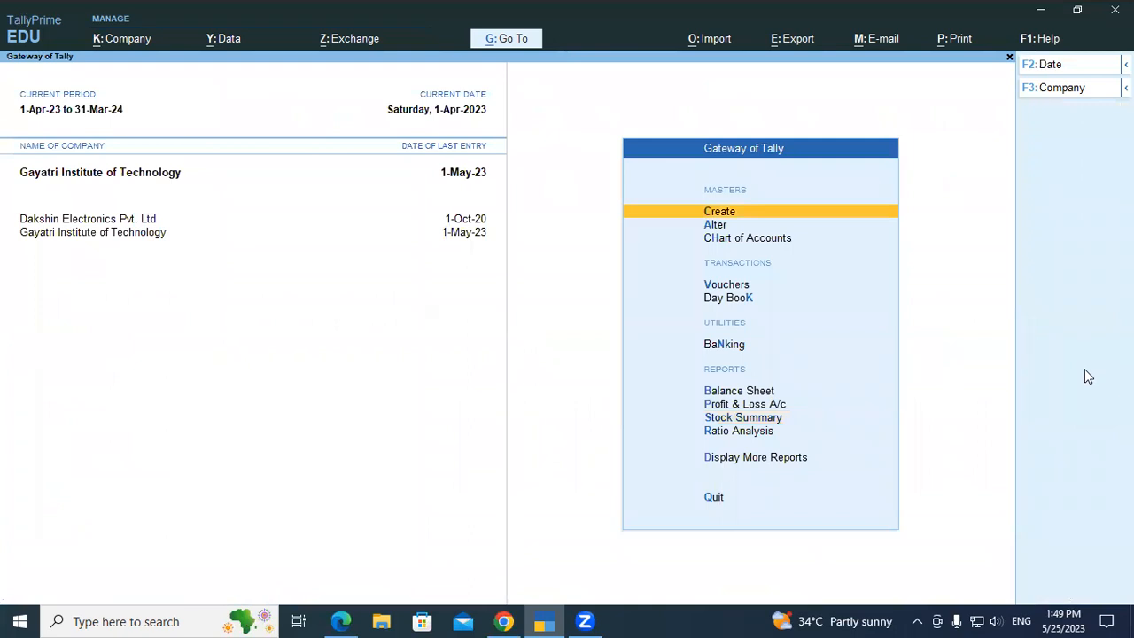
Open the Stock Summary again and set Show Opening Balance, Show Goods Inwards and Show Goods Outwards to Yes.
key(Down)
key(Down)
key(Down)
key(Down)
key(Down)
key(Down)
key(Down)
key(Down)
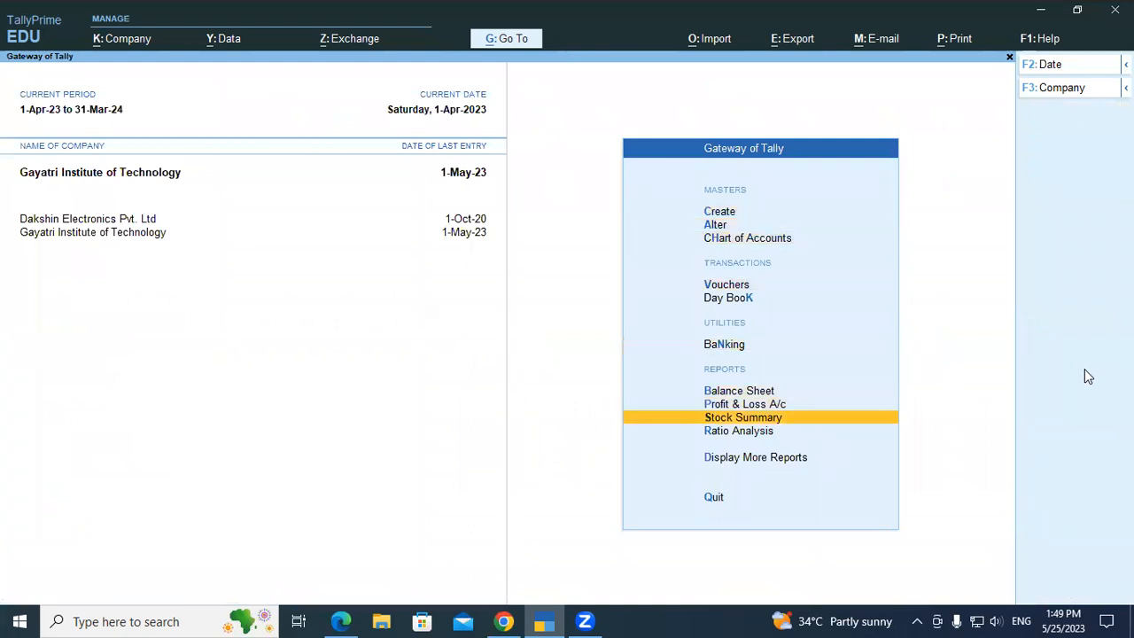
key(Return)
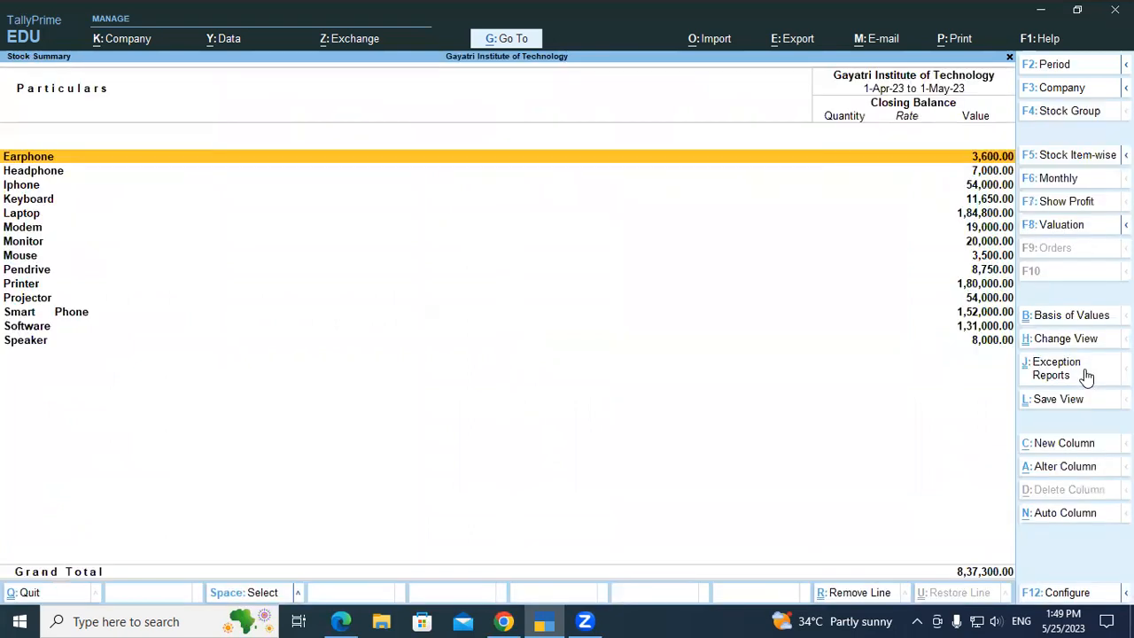
key(F12)
key(Down)
key(Down)
key(Down)
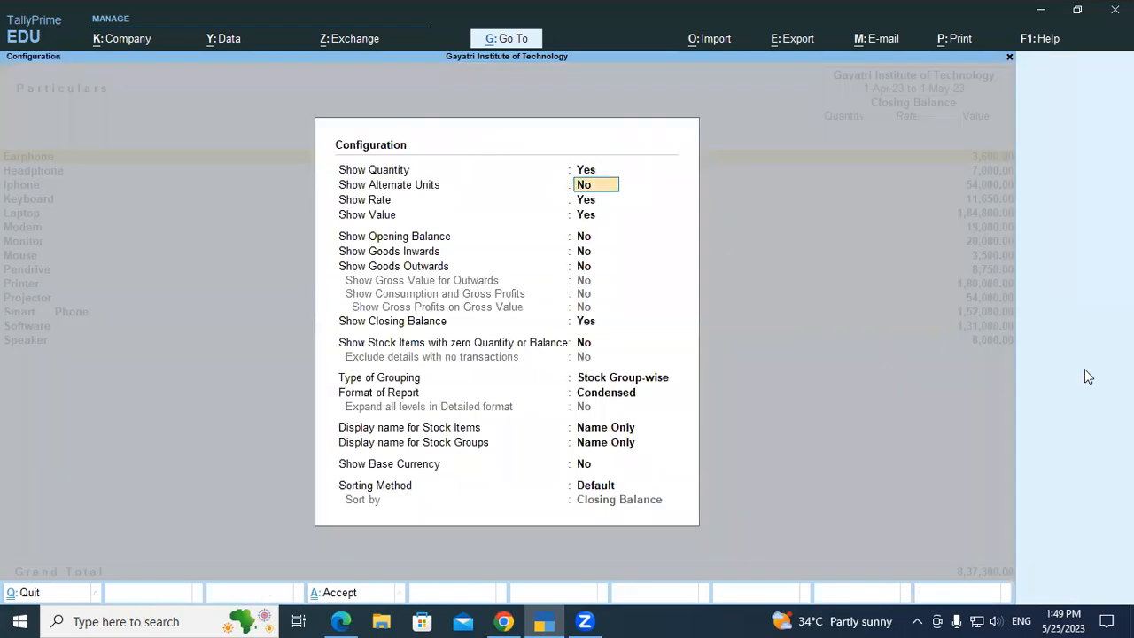
key(Down)
text(y)
key(Return)
text(y)
key(Return)
text(y)
key(Return)
key(Return)
key(Return)
key(Return)
key(Return)
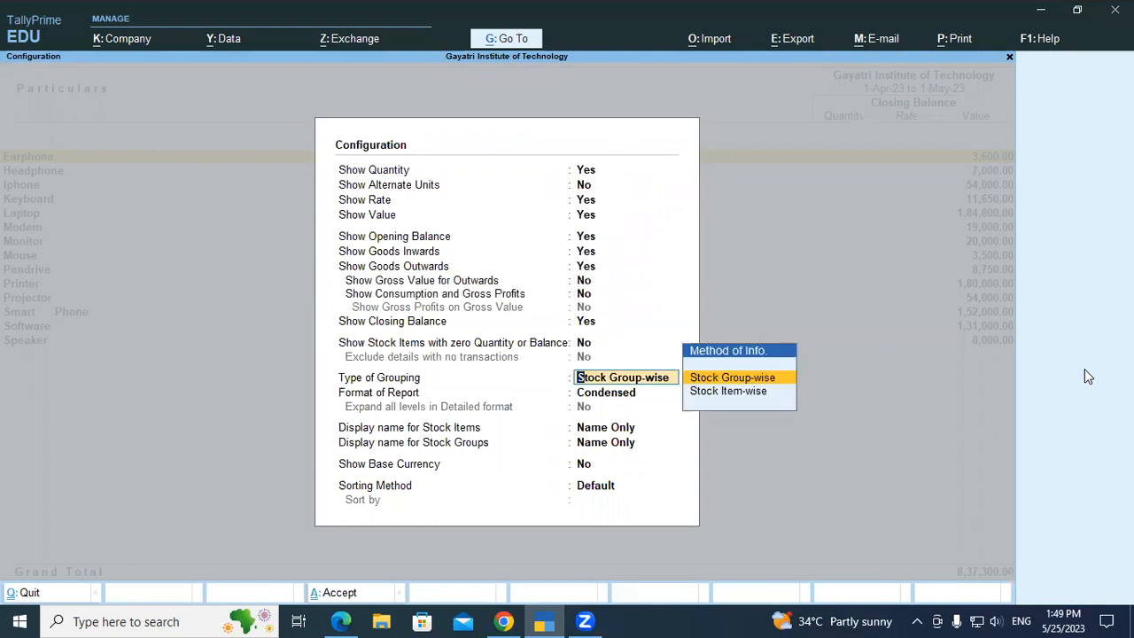
Set the grouping to Stock Item-wise and the report format to Detailed, apply the configuration, and close the report.
key(Down)
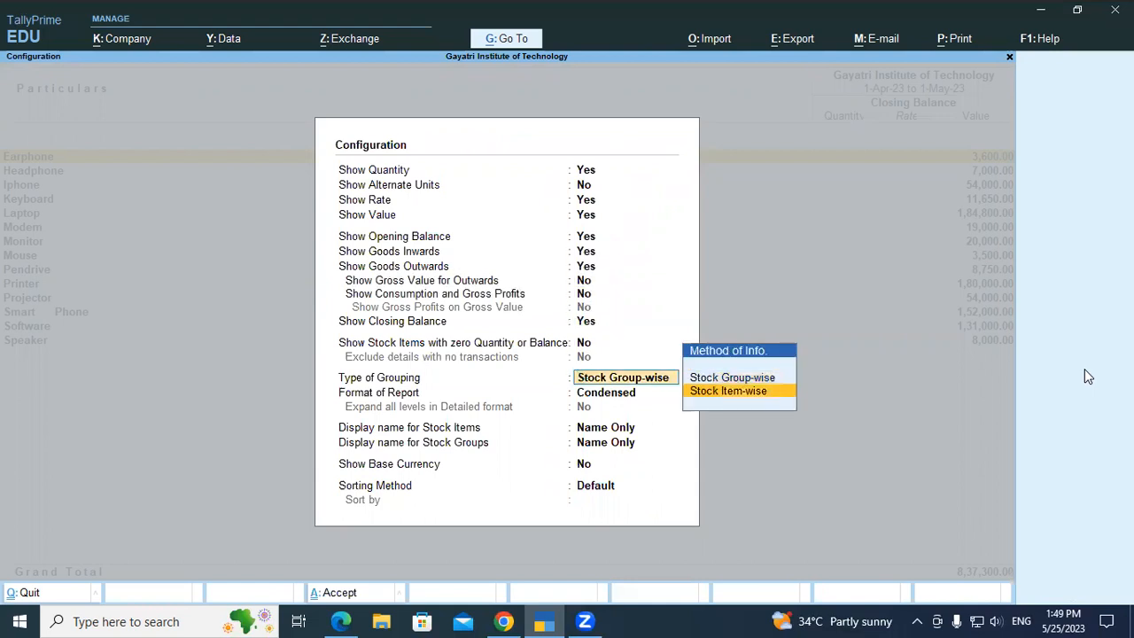
key(Return)
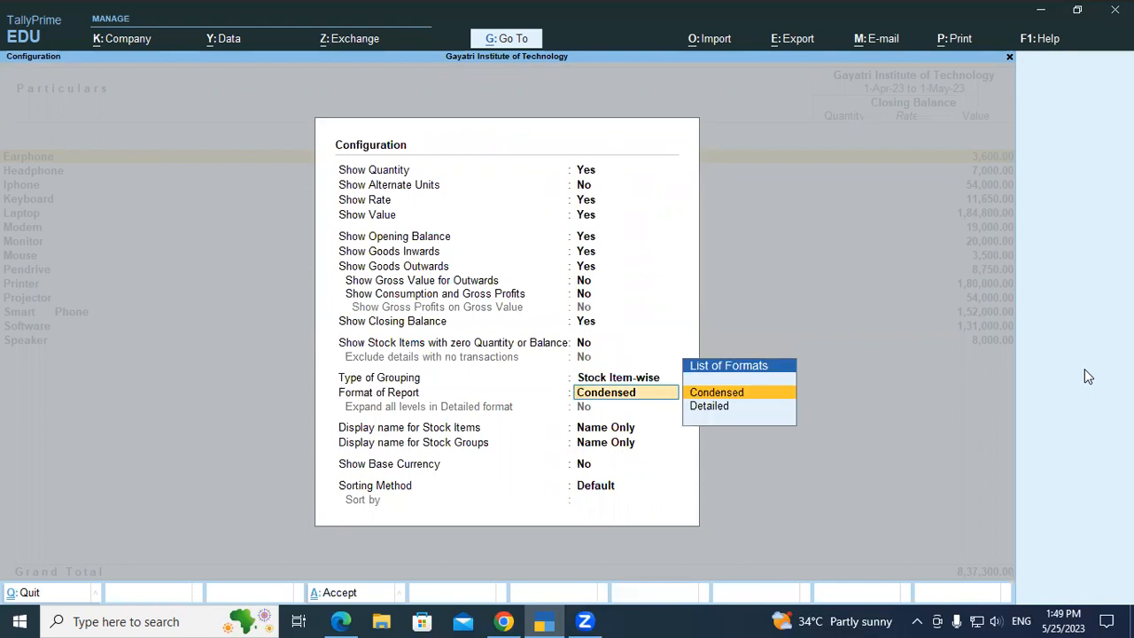
key(Down)
key(Return)
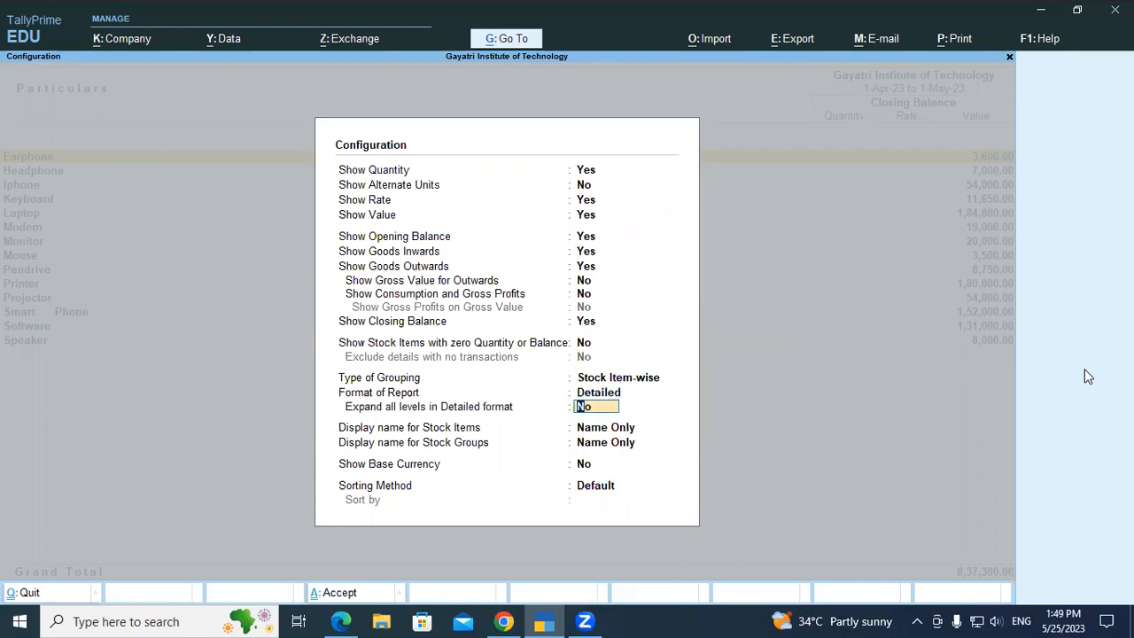
key(ctrl+a)
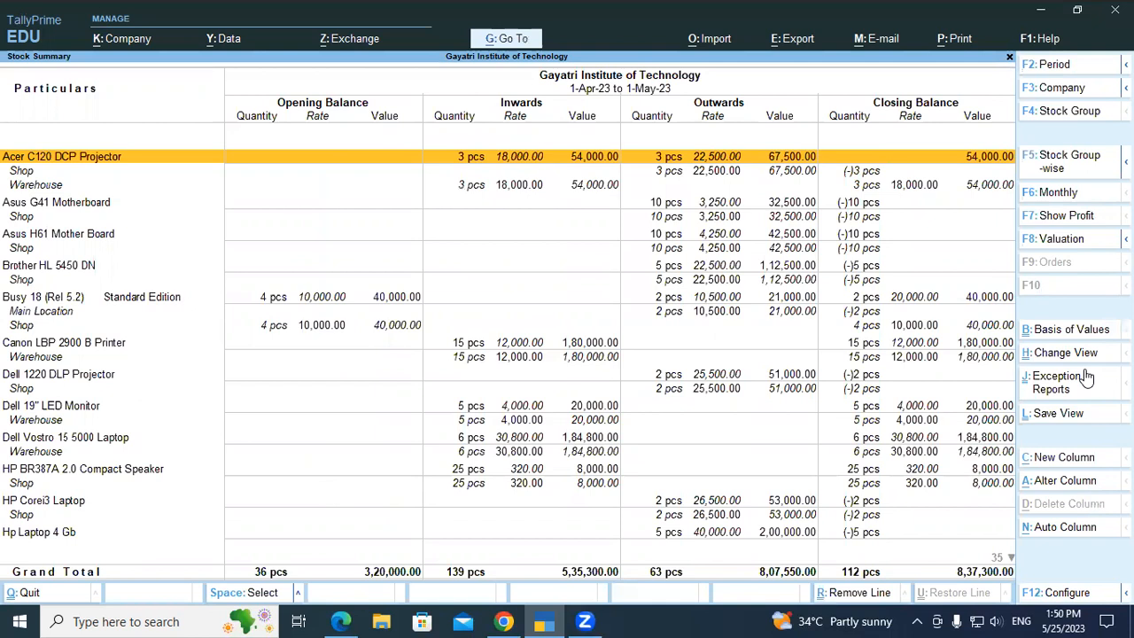
key(Escape)
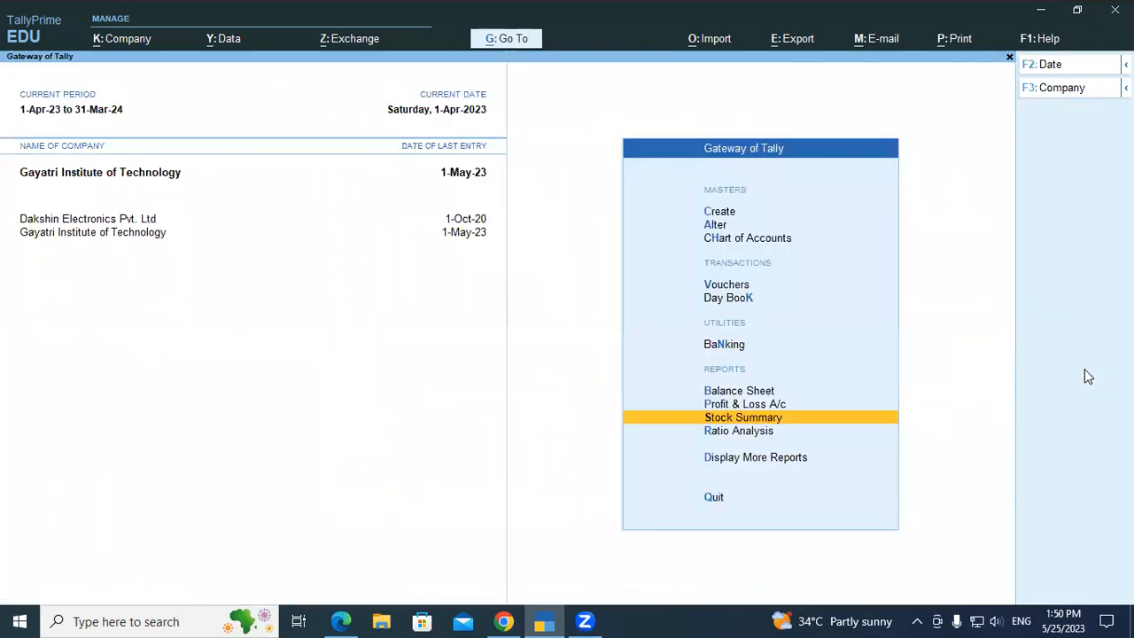
key(Escape)
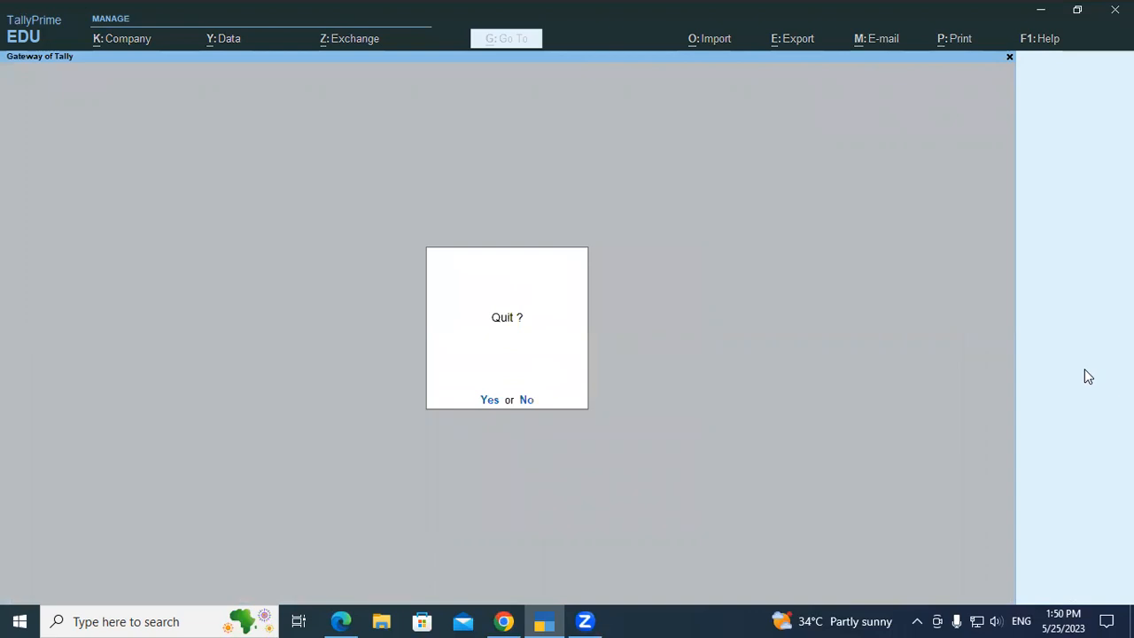
key(Escape)
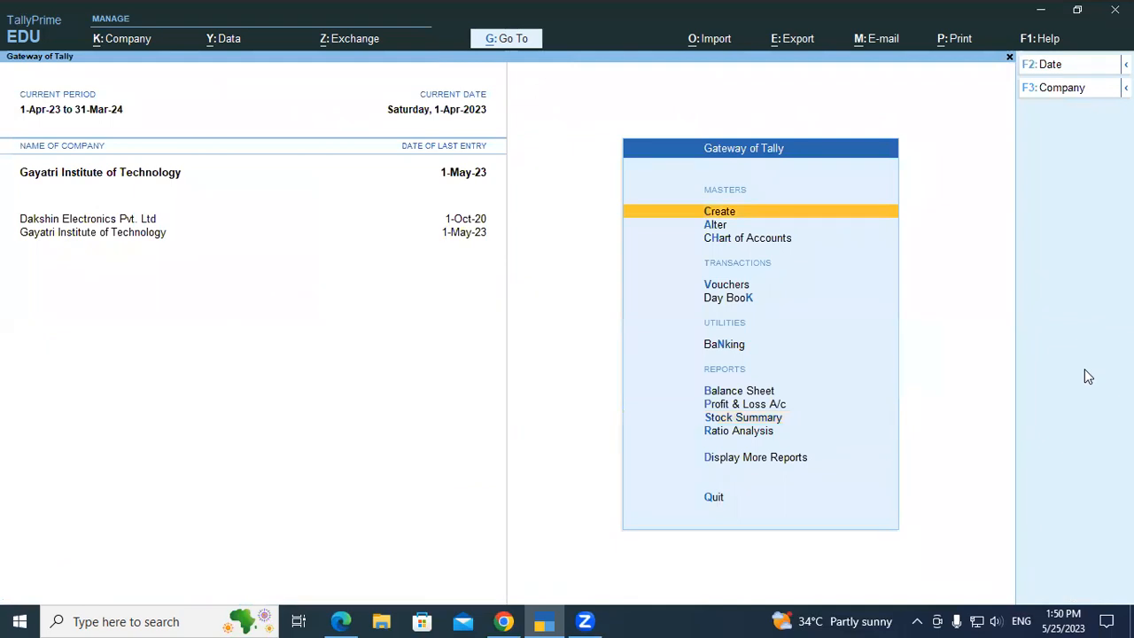
Check the default configuration options of the Stock Summary without changing them, and return to the Gateway of Tally.
key(Down)
key(Down)
key(Down)
key(Down)
key(Down)
key(Down)
key(Down)
key(Down)
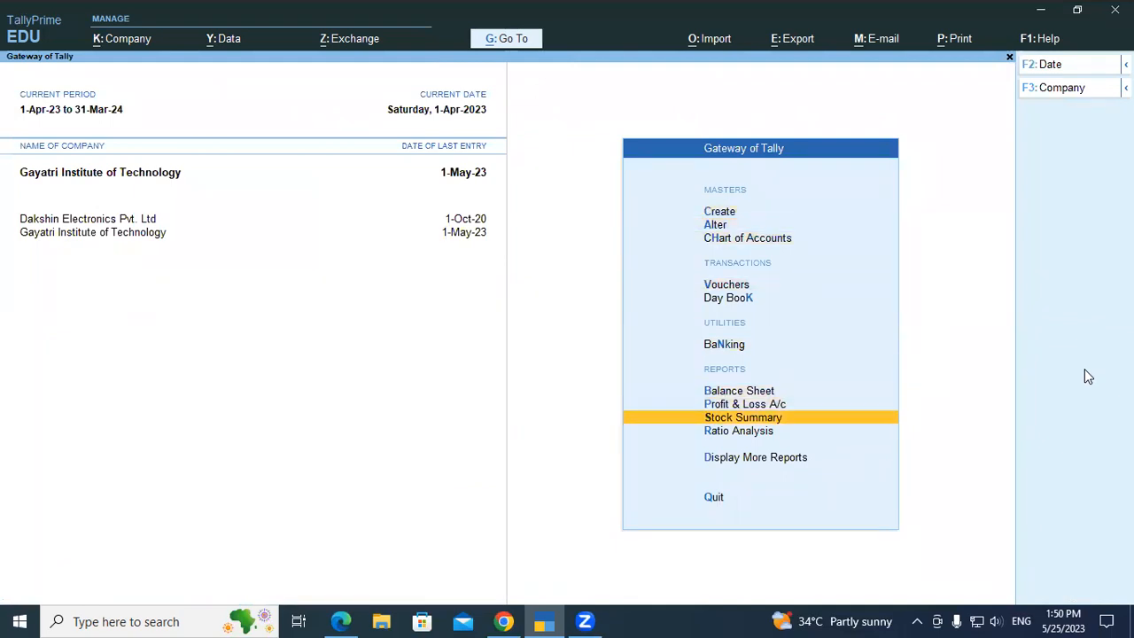
key(Return)
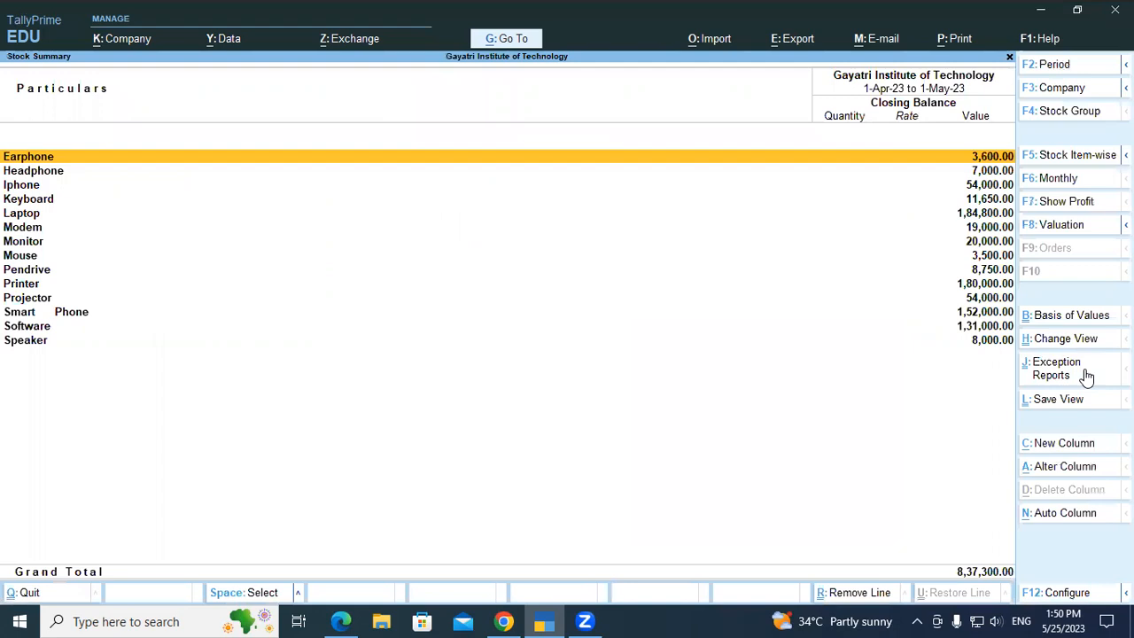
key(F12)
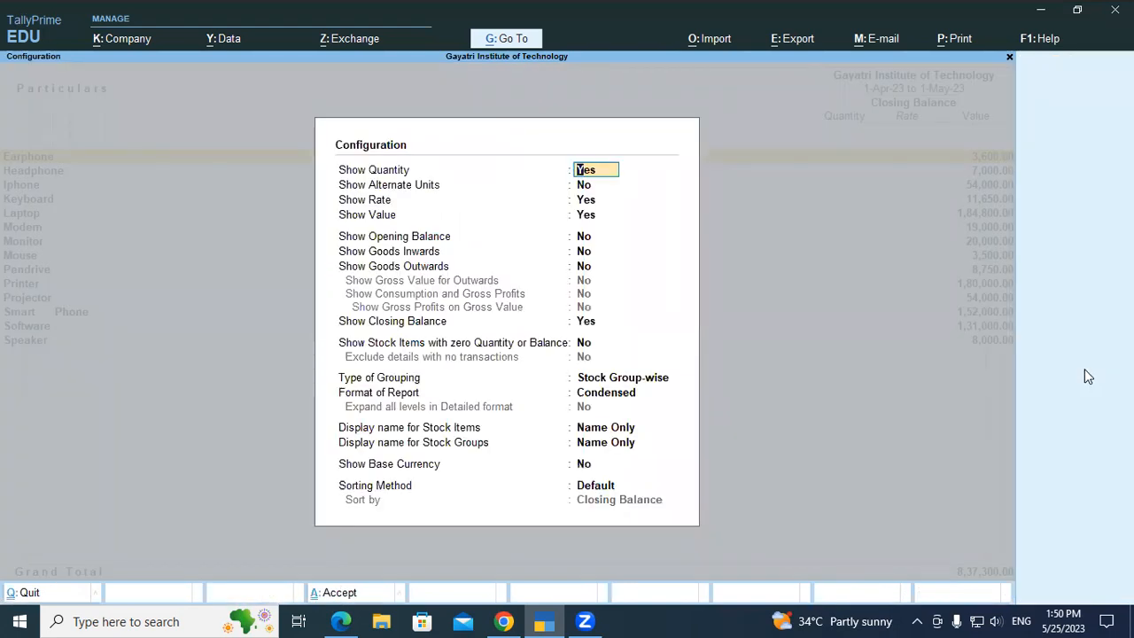
key(Escape)
key(Escape)
key(Escape)
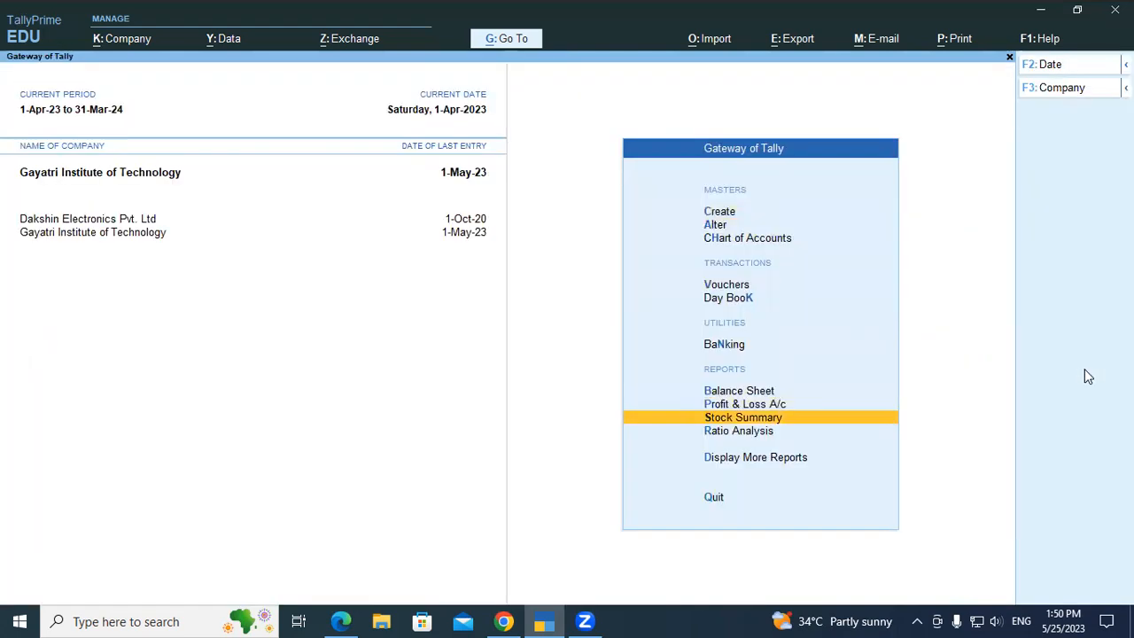
click(137, 7)
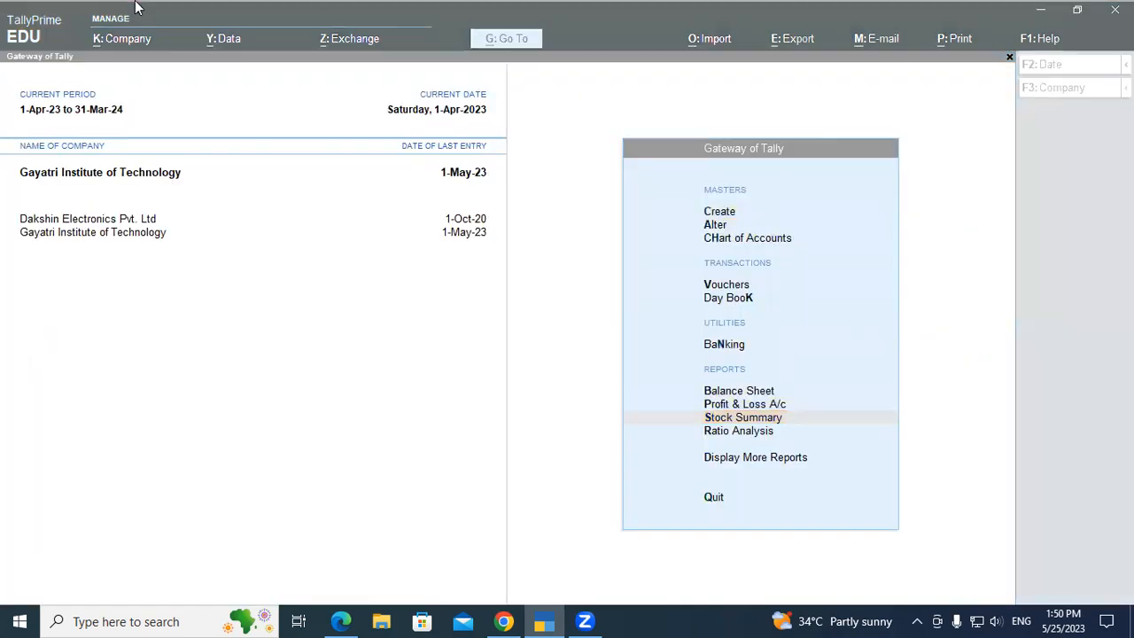